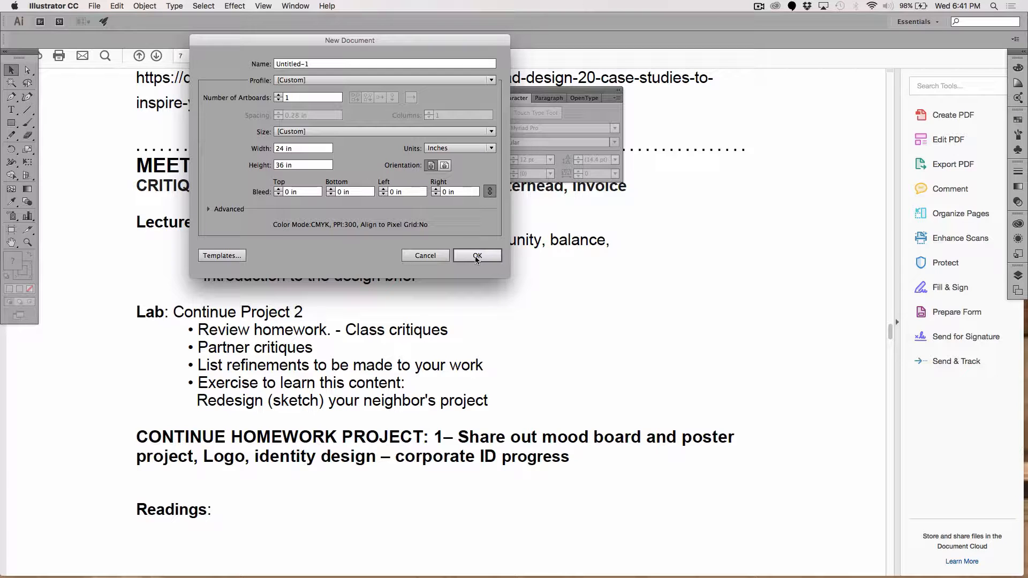
# - Create the 24 by 36 inch document and move the Character panel off the artboard
pyautogui.click(477, 256)
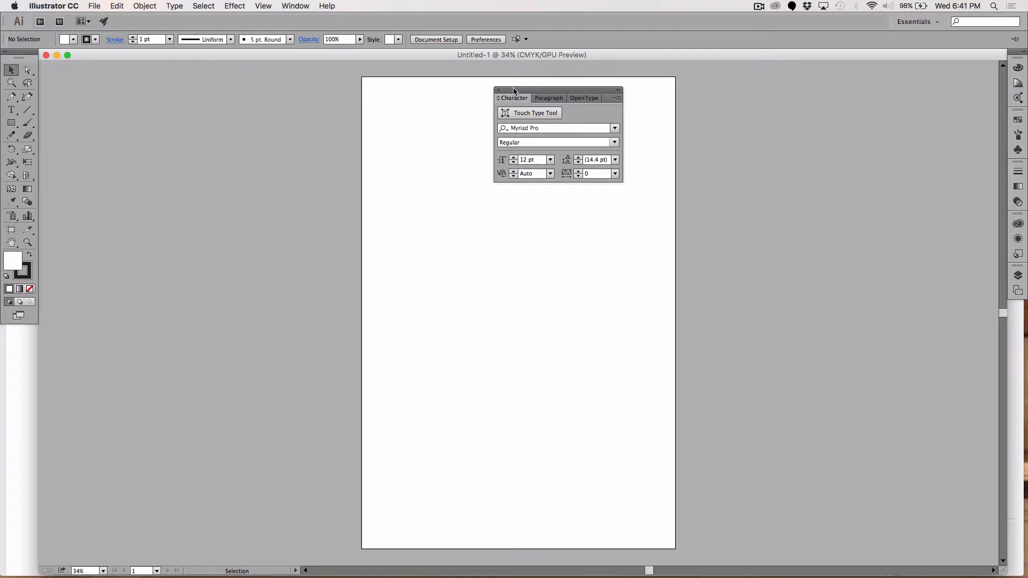
pyautogui.moveTo(514, 91); pyautogui.dragTo(753, 86)
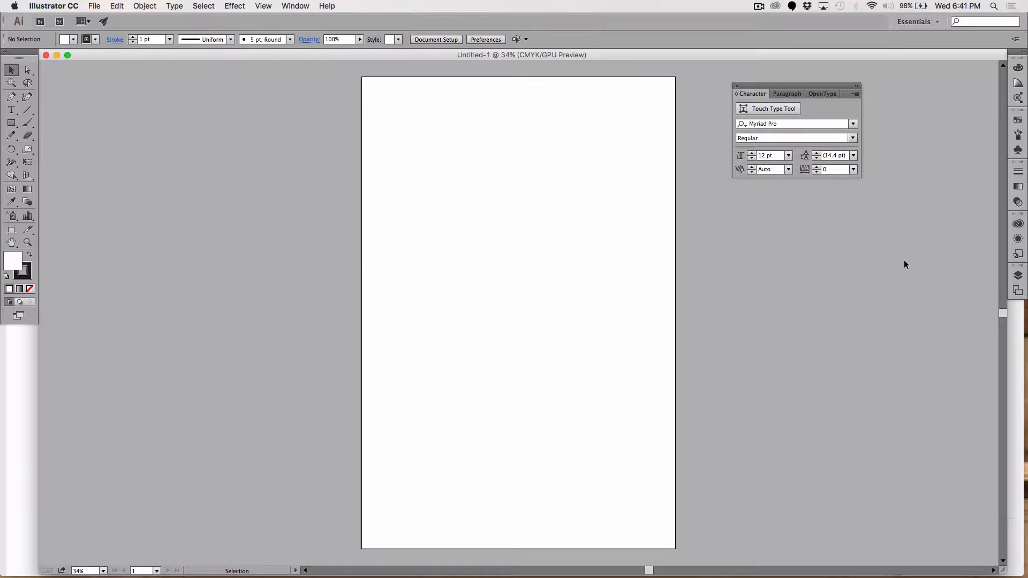
# - Detach the Swatches panel beside the artboard below the Character panel and enlarge it to show every swatch and colour group
pyautogui.click(1021, 121)
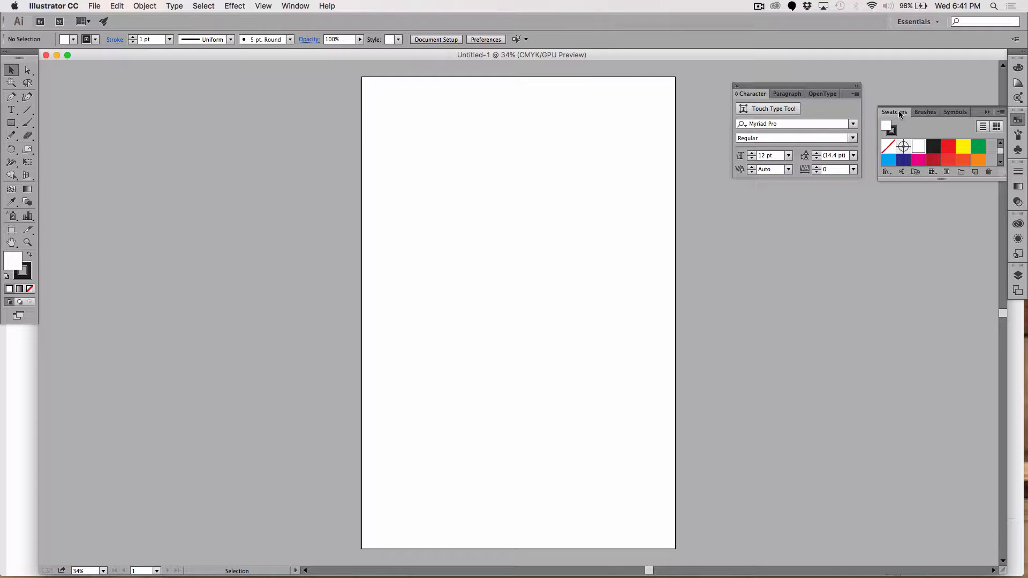
pyautogui.moveTo(895, 111); pyautogui.dragTo(745, 192)
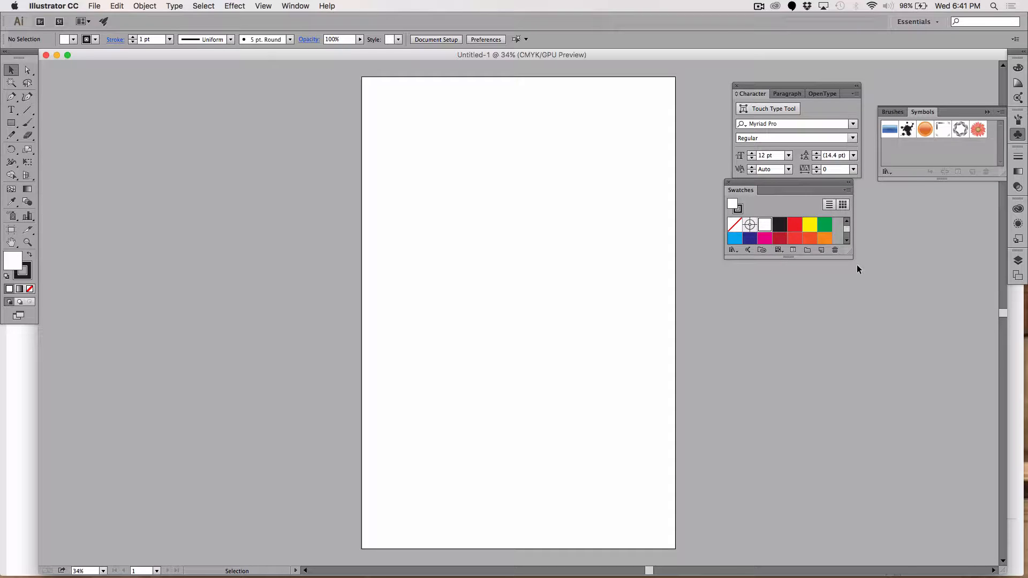
pyautogui.moveTo(851, 252)
pyautogui.mouseDown()
pyautogui.moveTo(860, 303)
pyautogui.moveTo(947, 493)
pyautogui.moveTo(895, 474)
pyautogui.mouseUp()
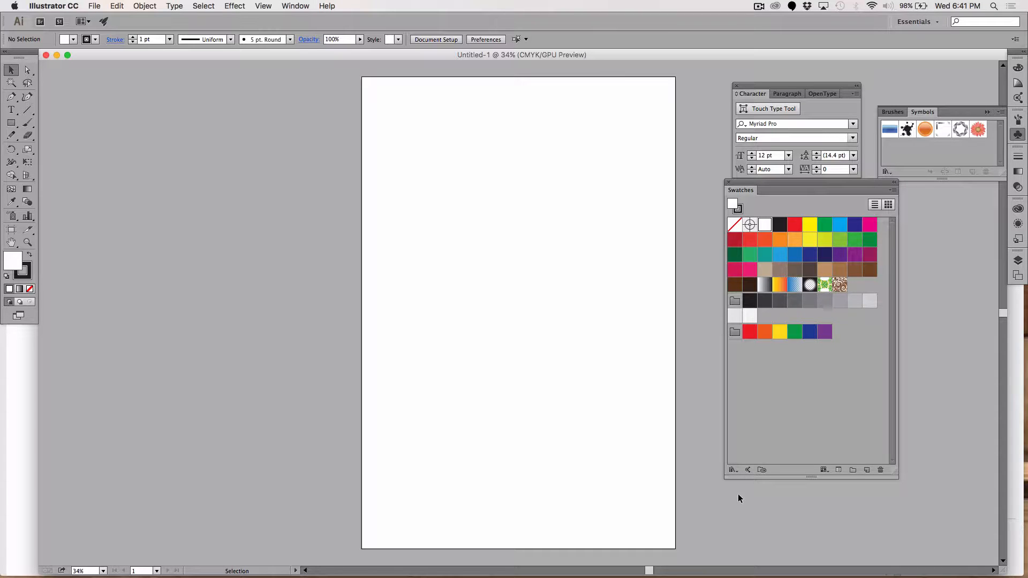
pyautogui.click(826, 471)
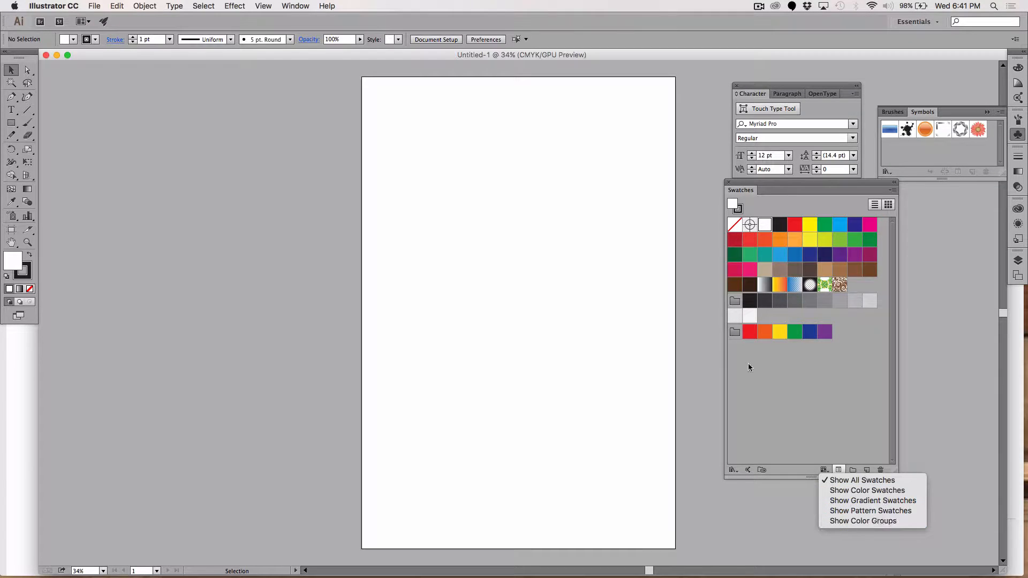
pyautogui.click(770, 406)
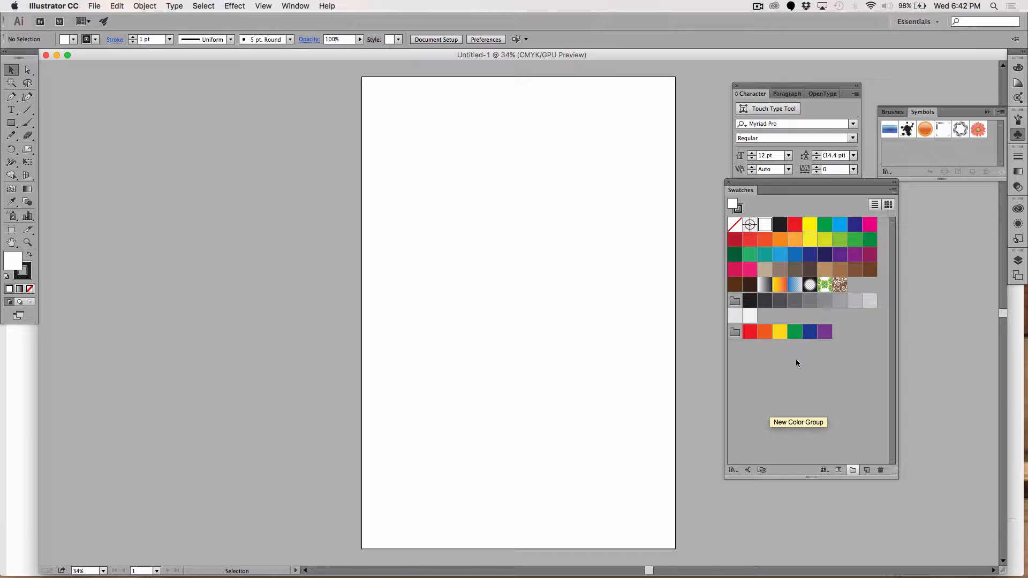
# - Set the fill colour to C 50%, M 65%, Y 20%, K 5% and add it to the bright colour group in the swatches
pyautogui.doubleClick(13, 262)
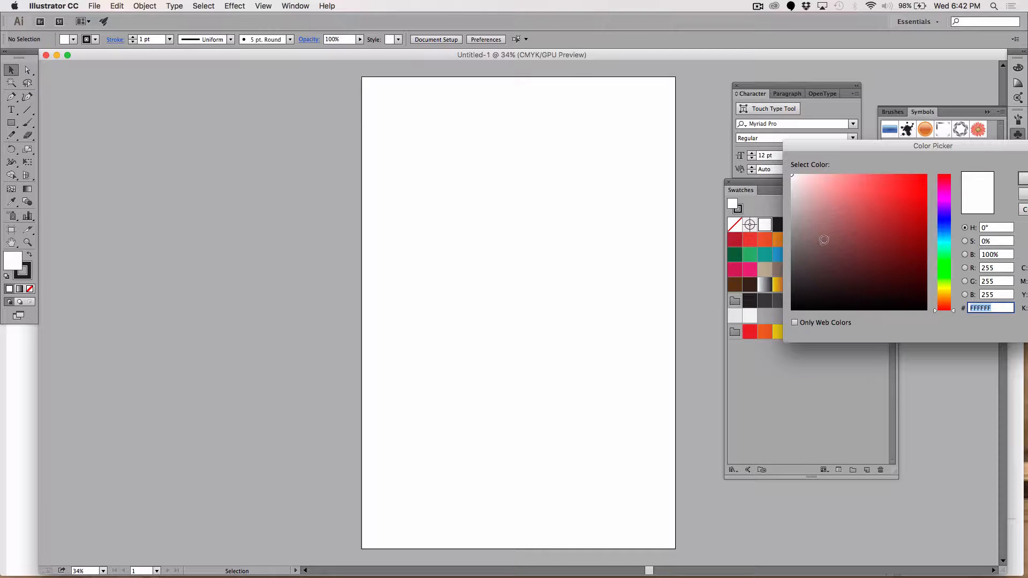
pyautogui.click(822, 240)
pyautogui.click(944, 201)
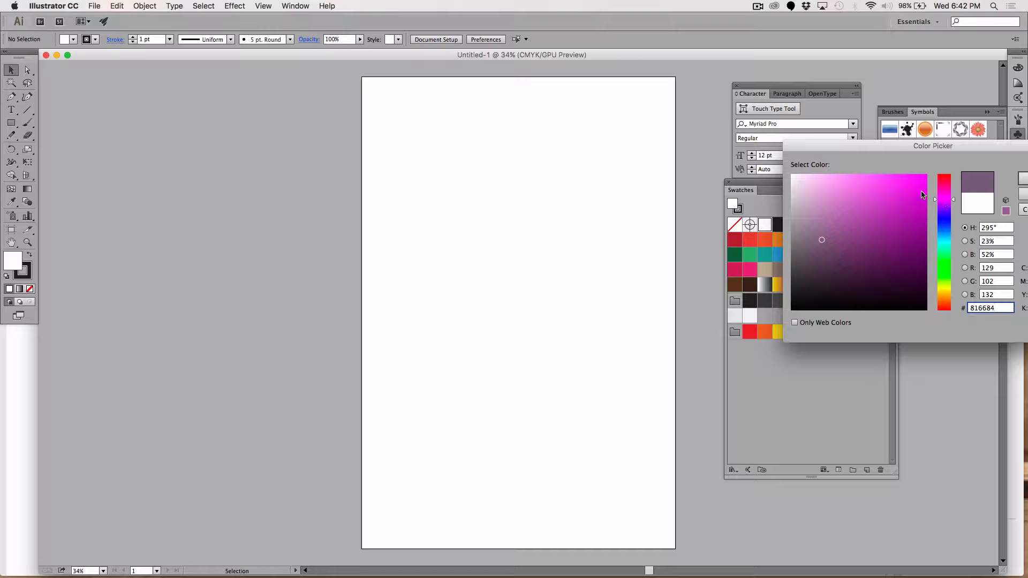
pyautogui.moveTo(865, 150); pyautogui.dragTo(727, 135)
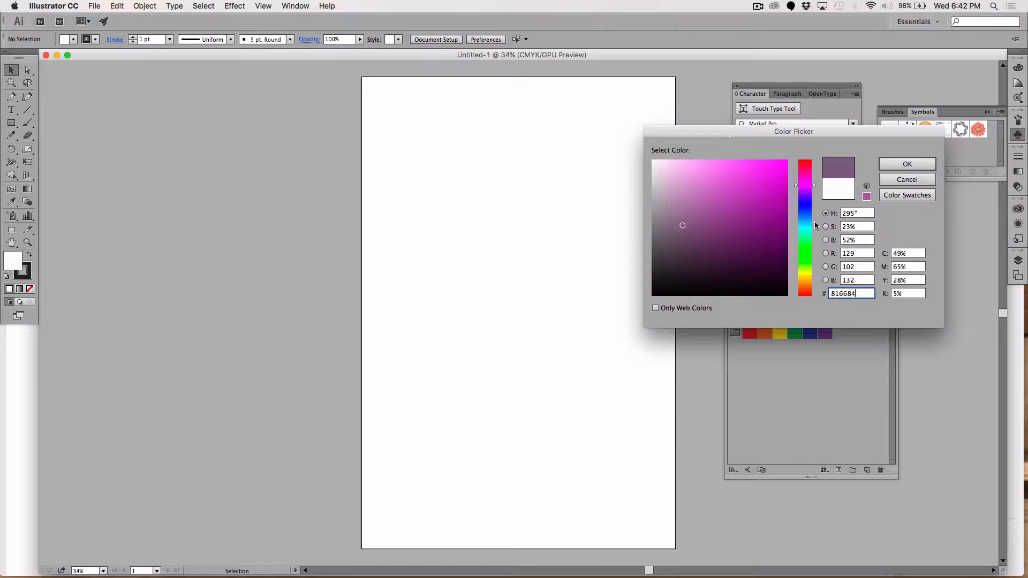
pyautogui.click(907, 253)
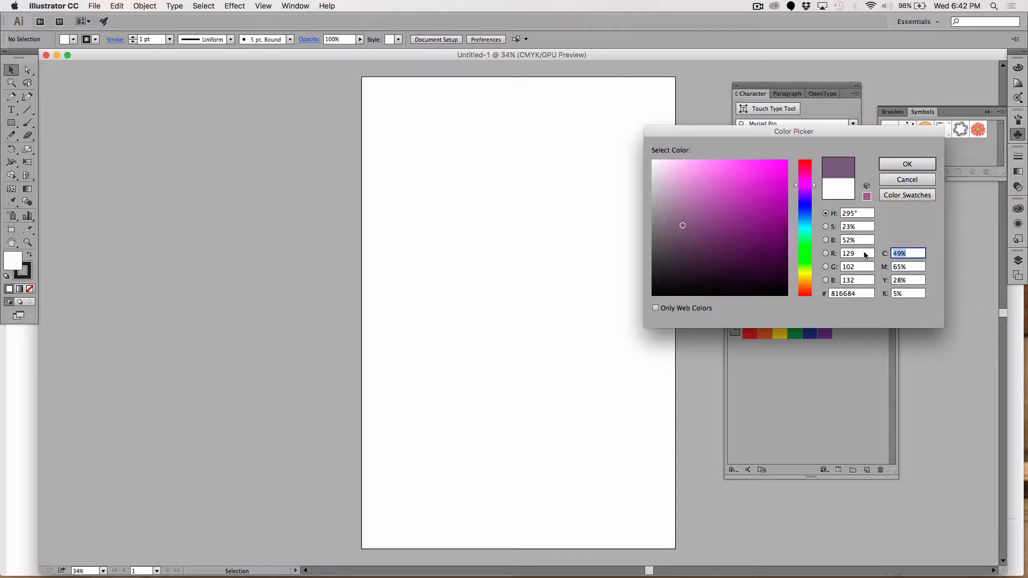
pyautogui.write('50')
pyautogui.click(890, 281)
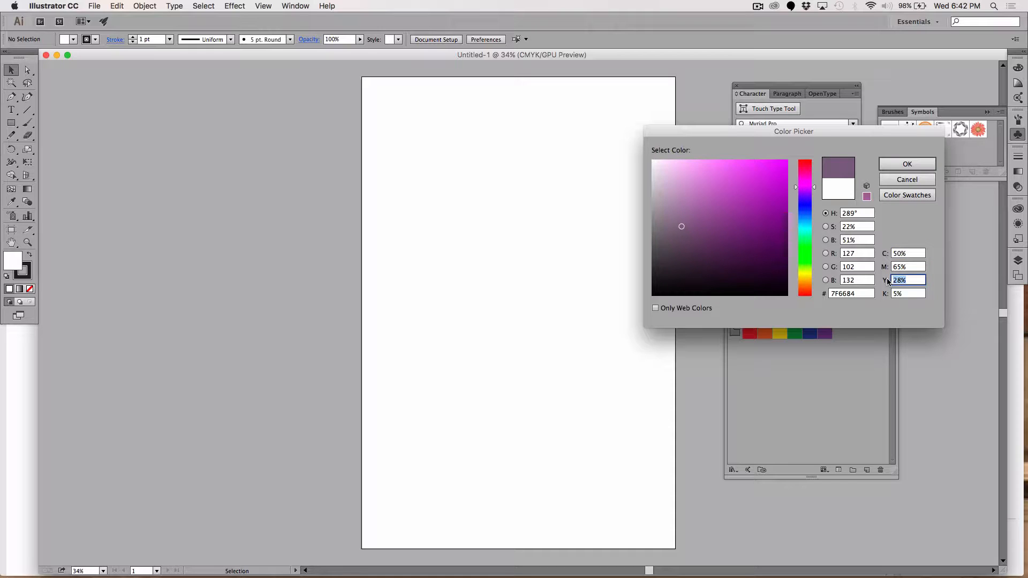
pyautogui.write('20')
pyautogui.click(910, 292)
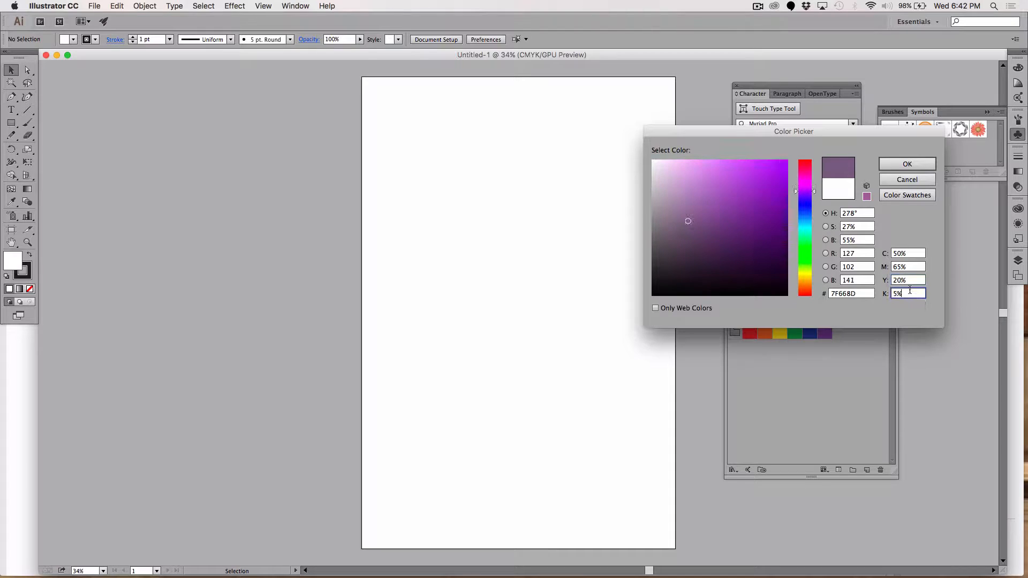
pyautogui.click(901, 163)
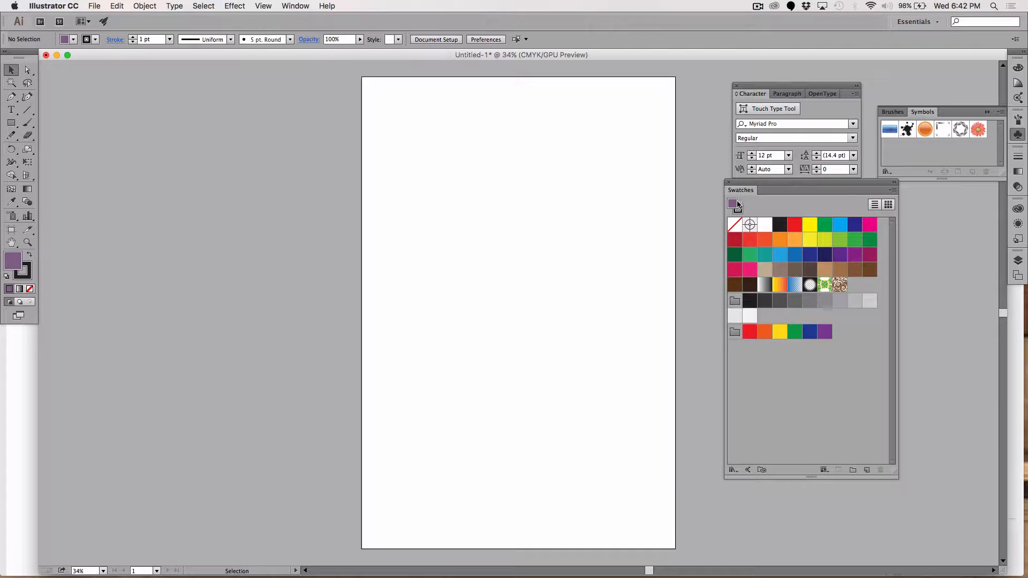
pyautogui.moveTo(738, 205)
pyautogui.mouseDown()
pyautogui.moveTo(838, 300)
pyautogui.moveTo(840, 336)
pyautogui.moveTo(734, 347)
pyautogui.moveTo(847, 289)
pyautogui.moveTo(836, 333)
pyautogui.mouseUp()
# - Draw a square about 15.69 in wide on the artboard, with no fill and the new purple as its stroke
pyautogui.click(11, 123)
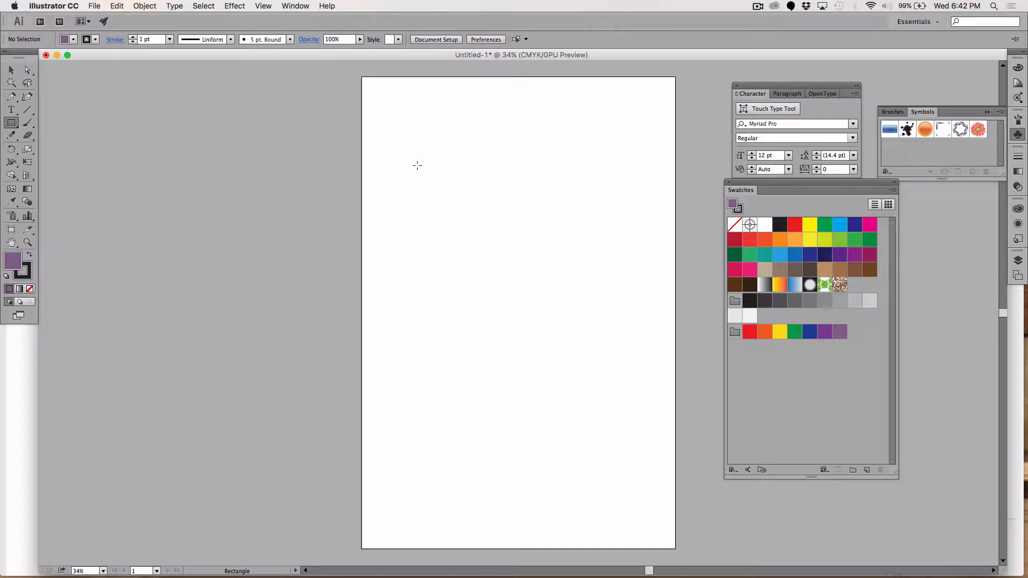
pyautogui.moveTo(417, 166)
pyautogui.mouseDown()
pyautogui.moveTo(553, 296)
pyautogui.moveTo(623, 316)
pyautogui.mouseUp()
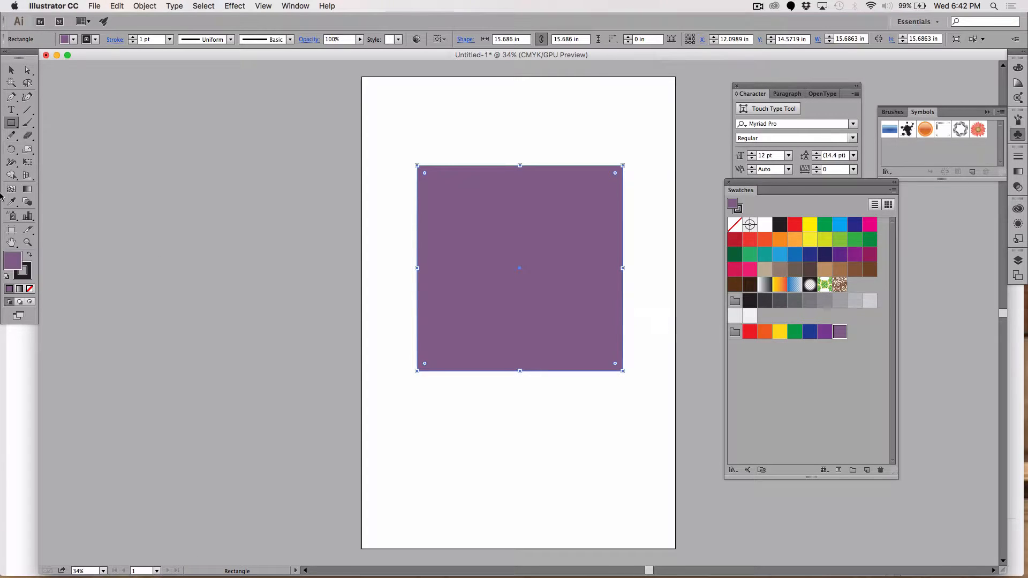
pyautogui.click(30, 256)
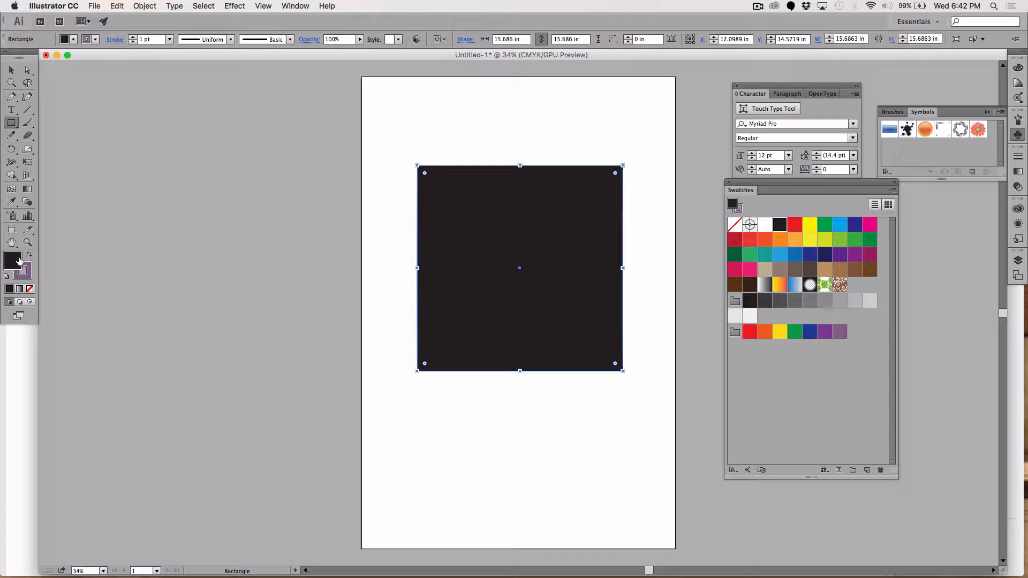
pyautogui.click(31, 289)
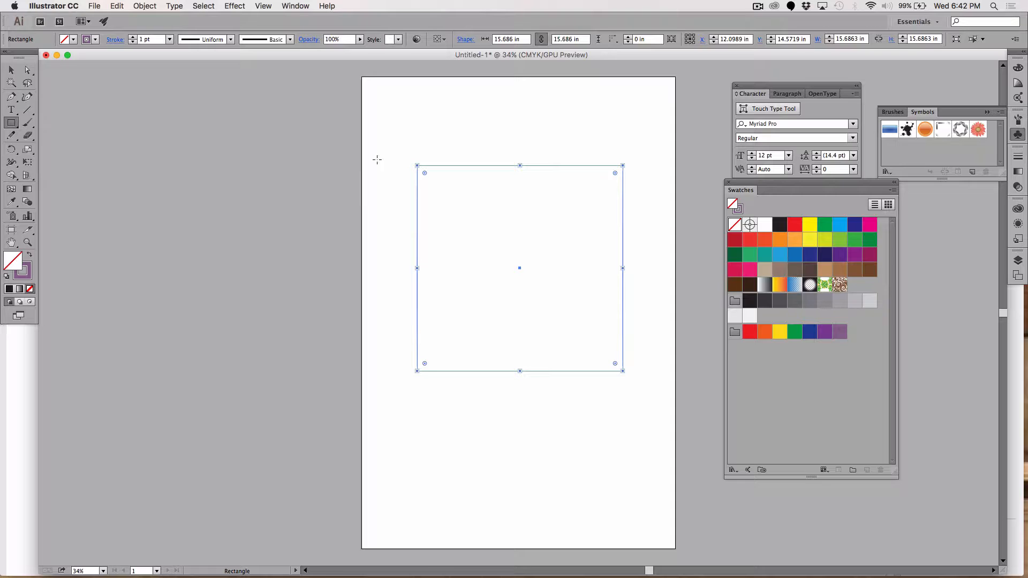
pyautogui.click(11, 70)
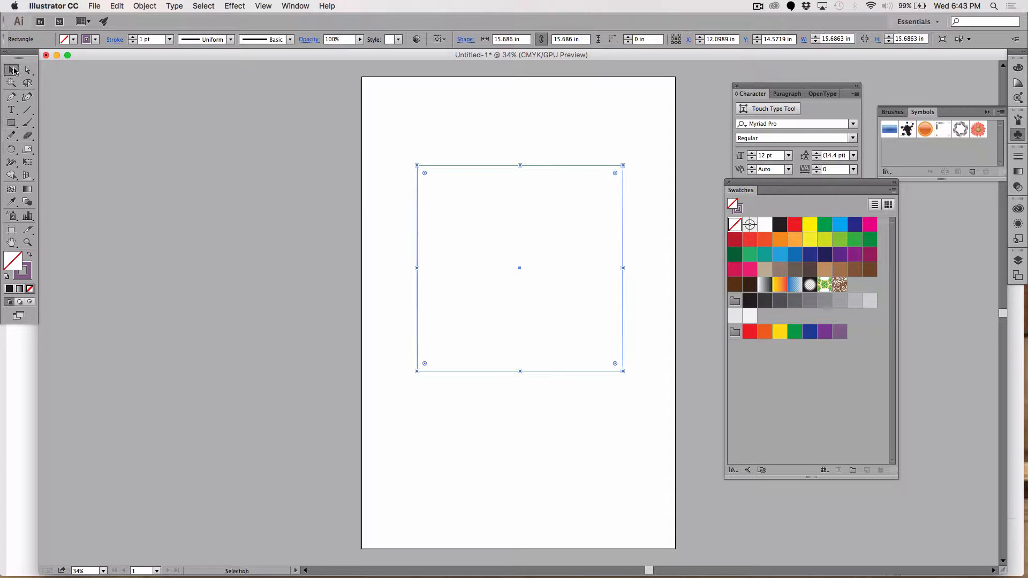
pyautogui.click(404, 145)
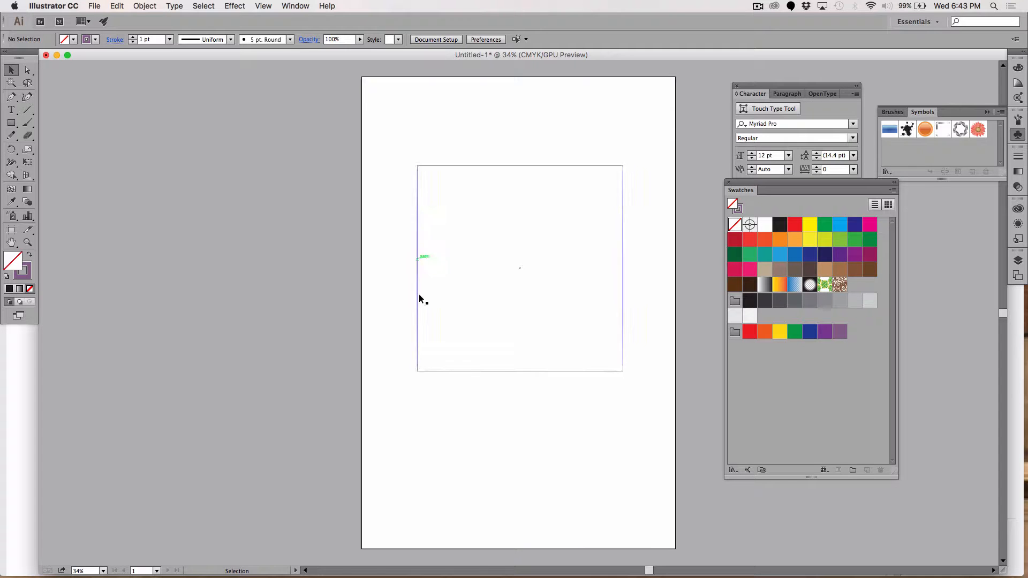
# - Convert the outlined square into a guide and clear all guides from the document
pyautogui.moveTo(415, 384); pyautogui.dragTo(454, 324)
pyautogui.press('super+equal')
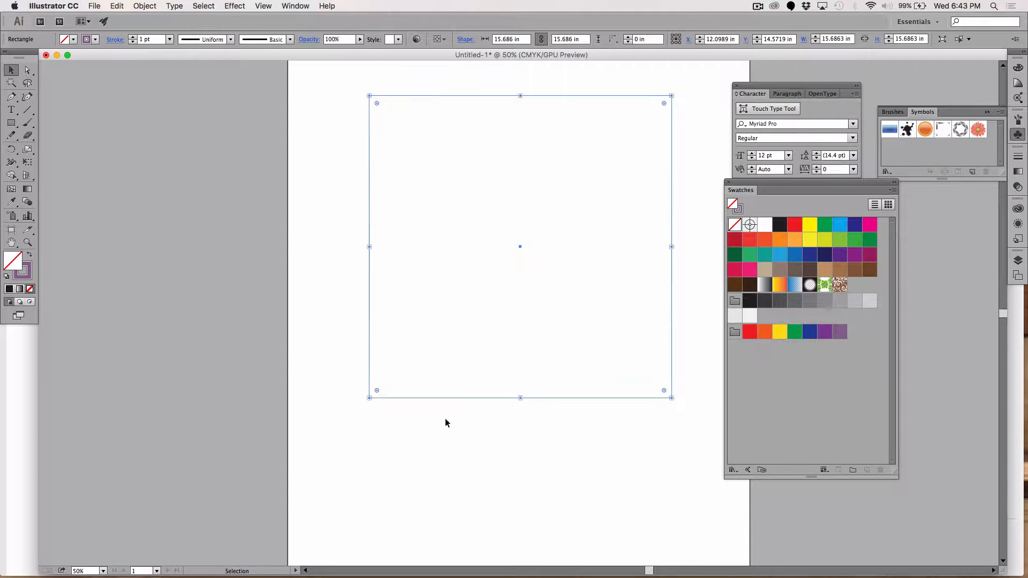
pyautogui.click(450, 419)
pyautogui.hscroll(1, 444, 404)
pyautogui.hscroll(1, 445, 405)
pyautogui.scroll(1, 445, 404)
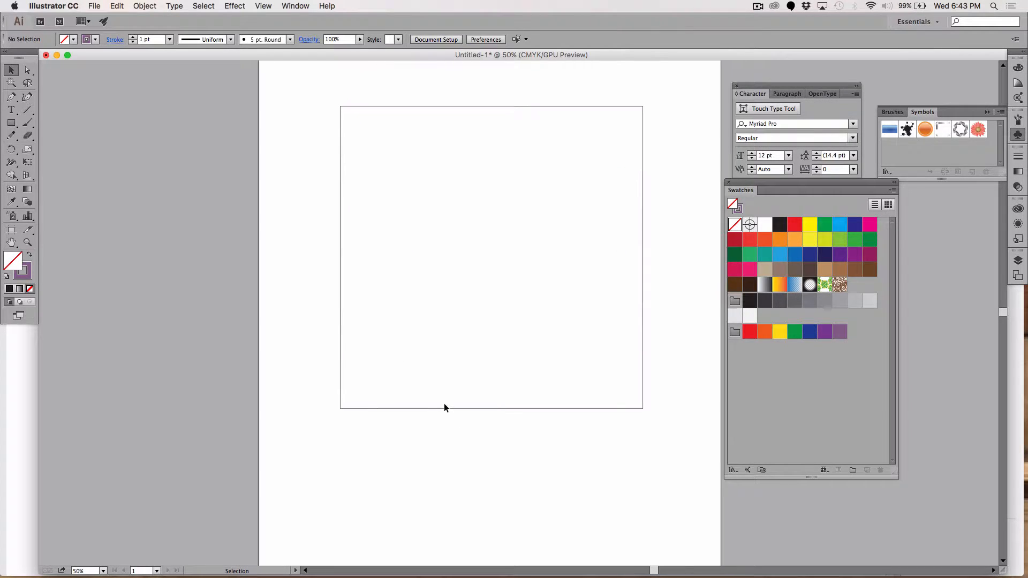
pyautogui.click(440, 407)
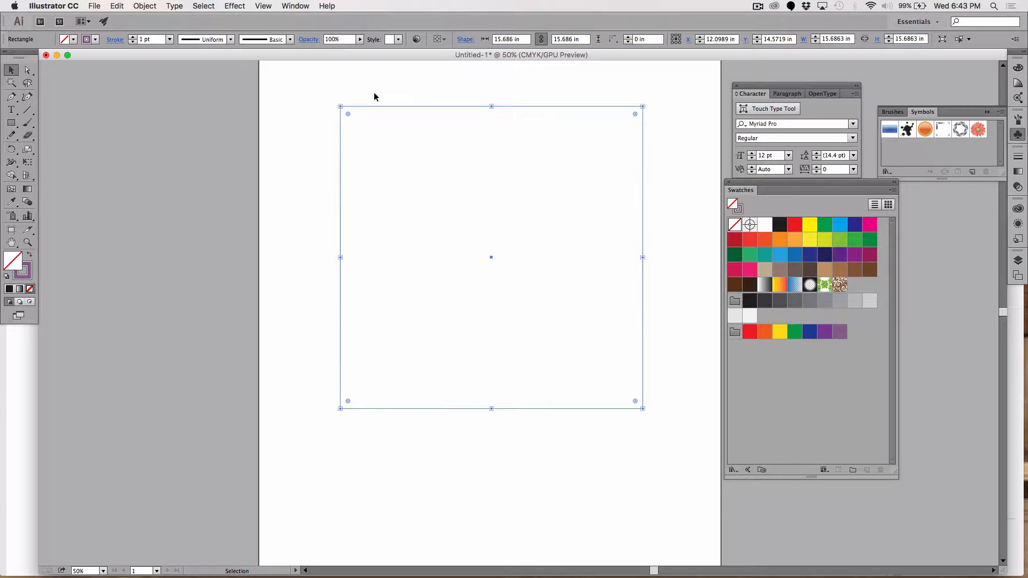
pyautogui.click(268, 5)
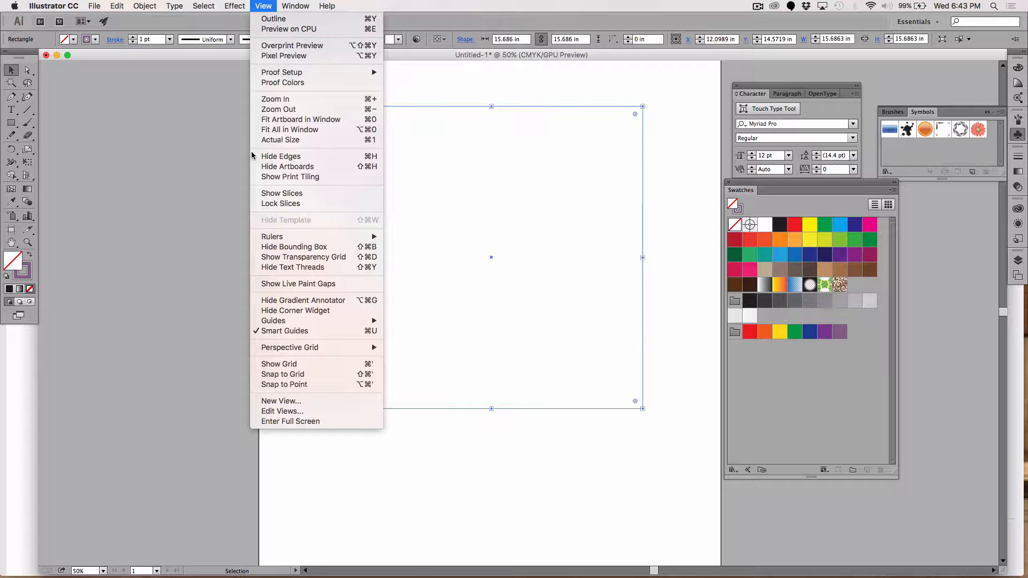
pyautogui.moveTo(272, 321)
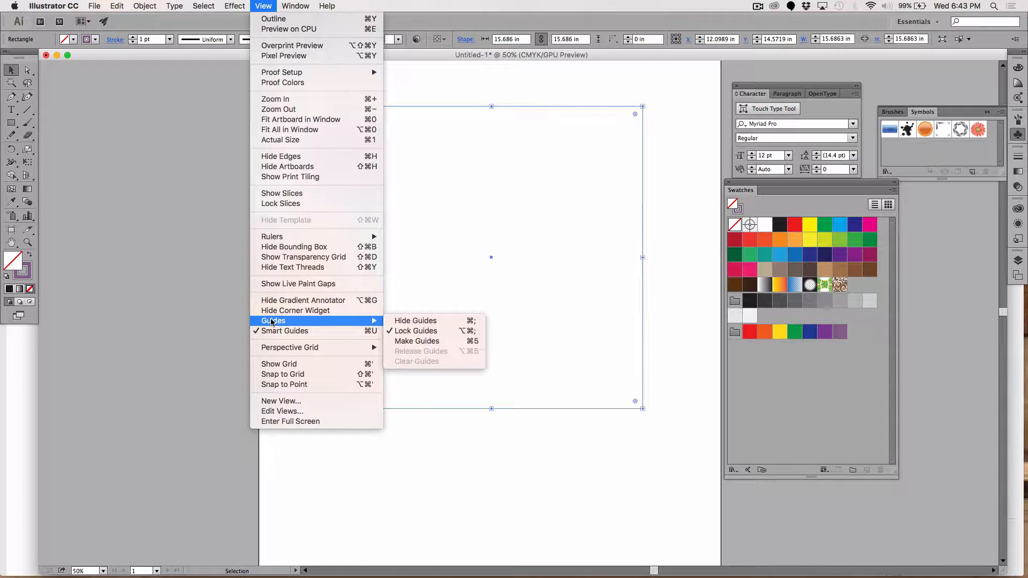
pyautogui.click(422, 343)
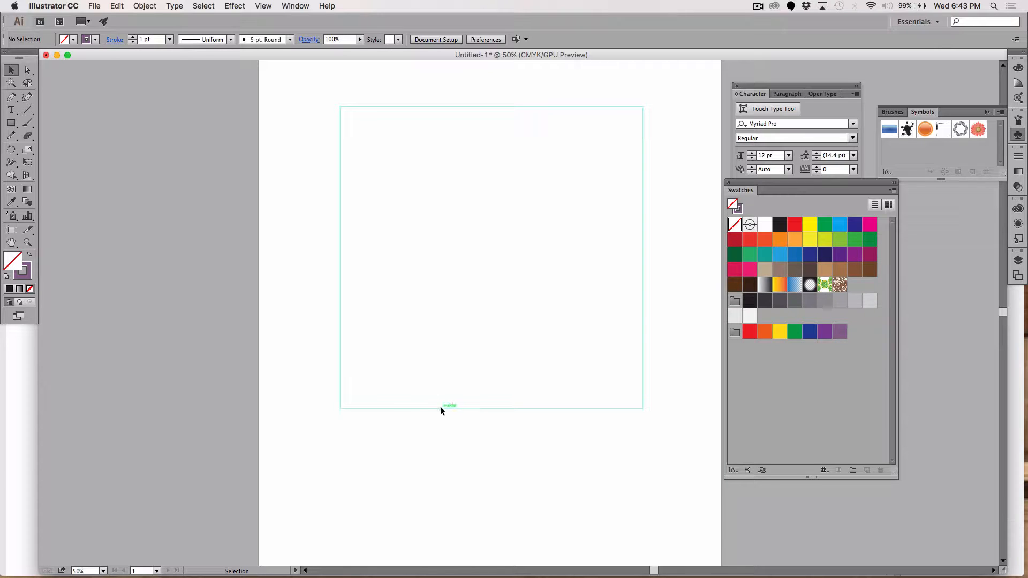
pyautogui.click(263, 6)
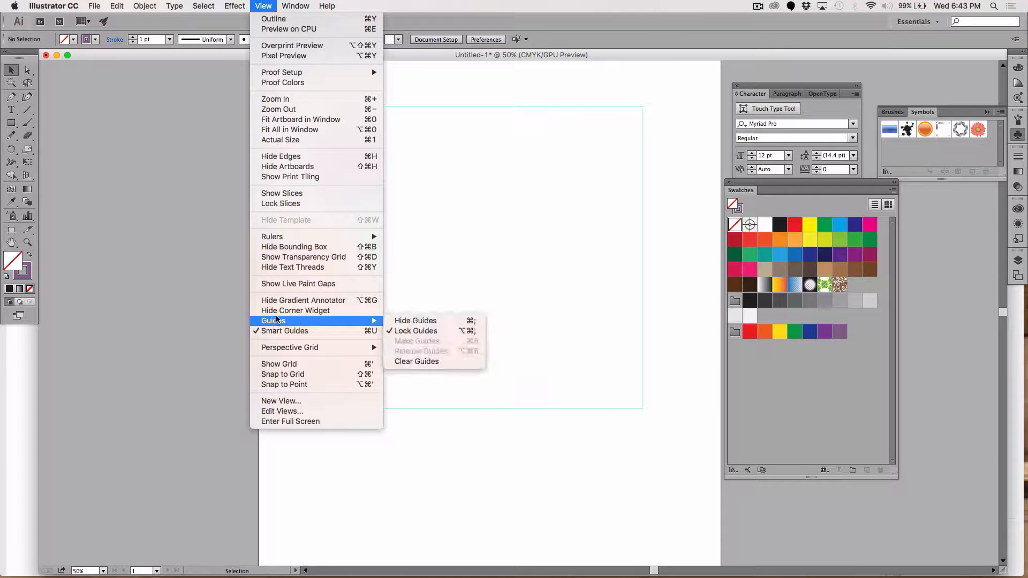
pyautogui.click(422, 362)
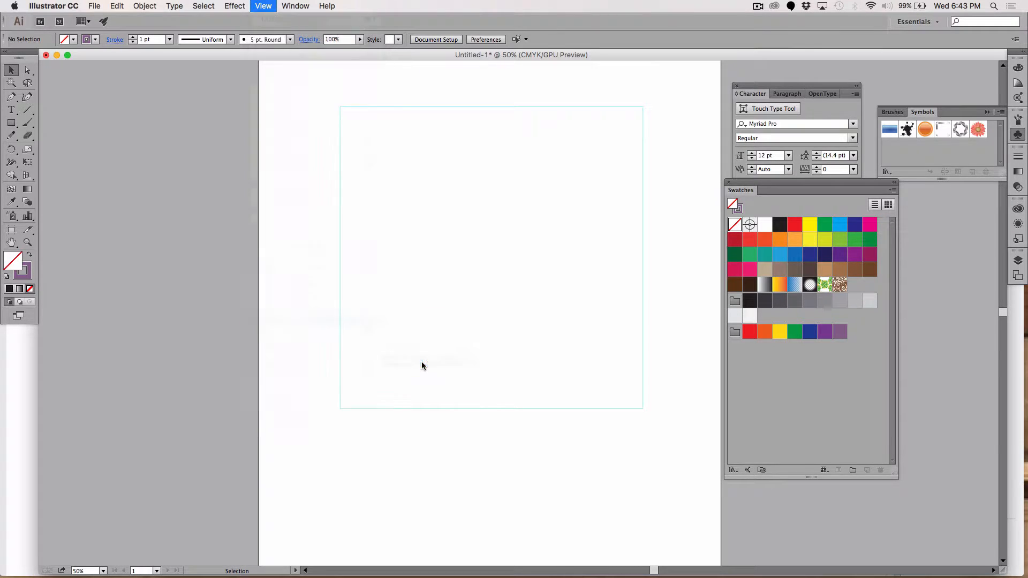
# - Draw a square about 13.08 in wide with the default fill and stroke, and convert it into a guide
pyautogui.click(11, 123)
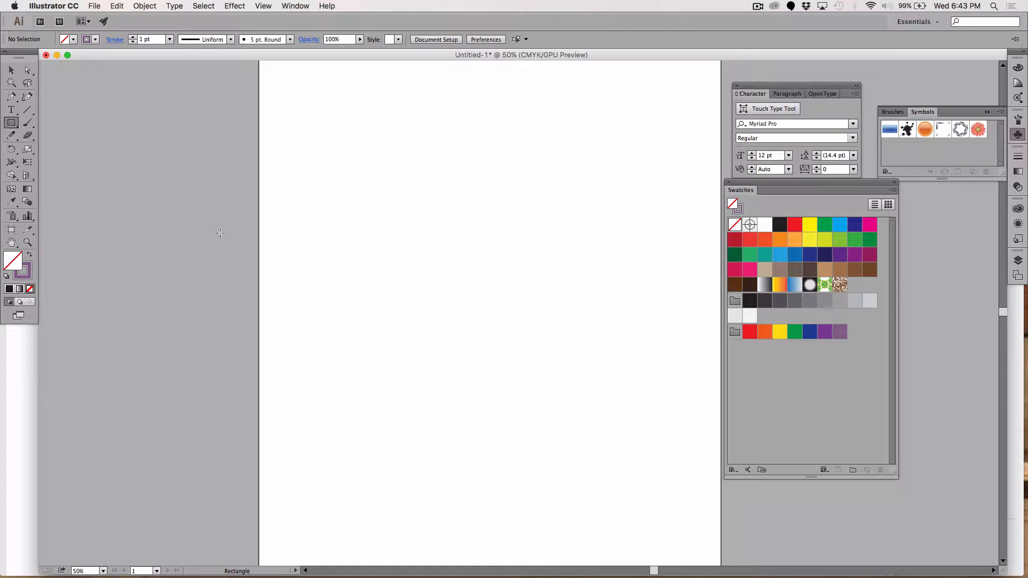
pyautogui.click(31, 275)
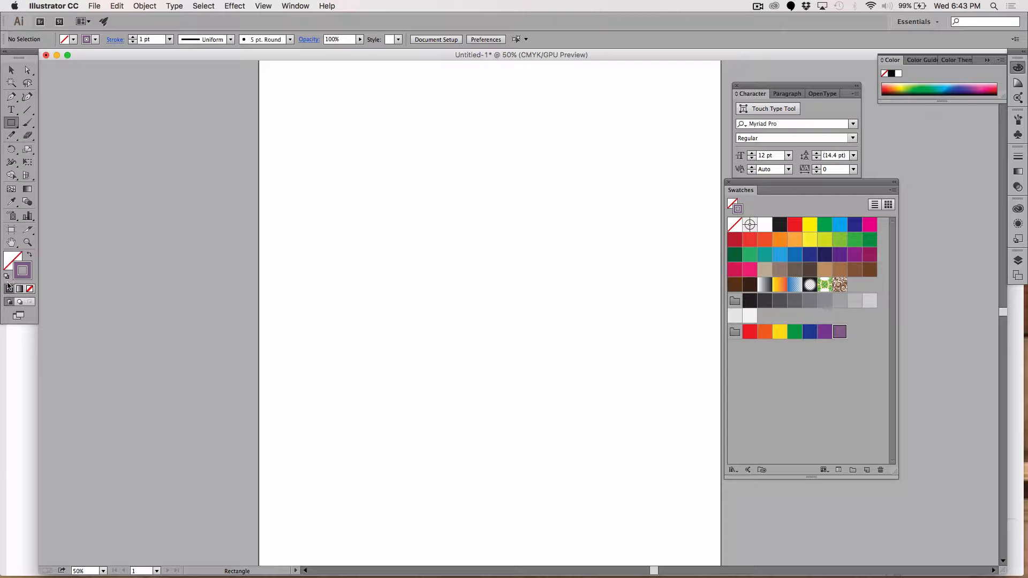
pyautogui.click(7, 276)
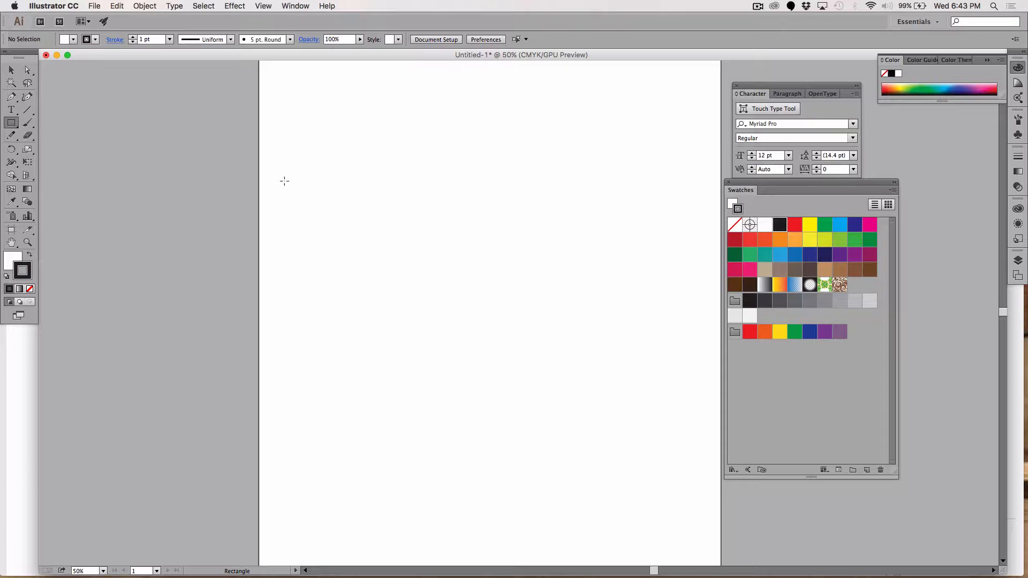
pyautogui.moveTo(351, 173); pyautogui.dragTo(604, 375)
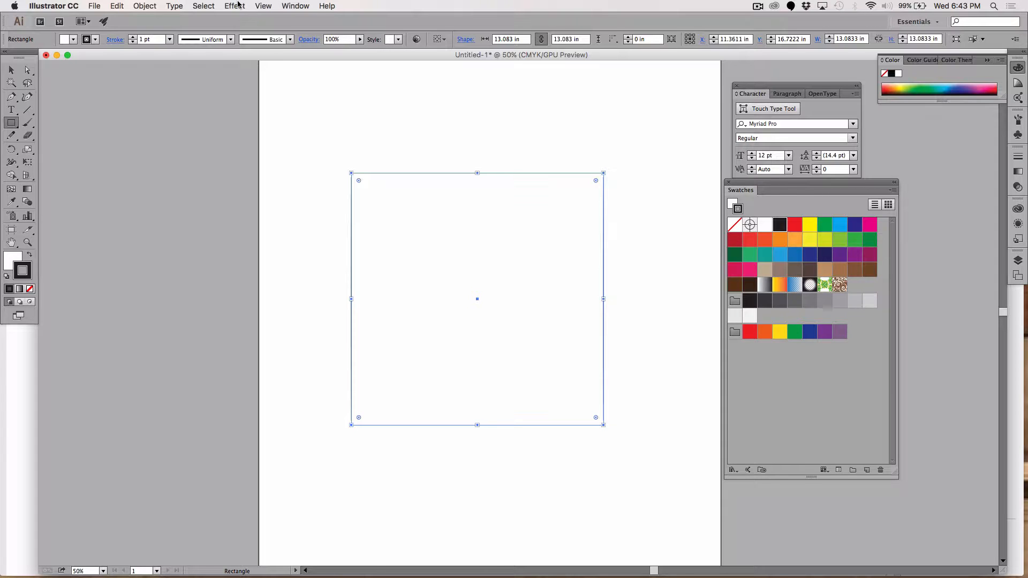
pyautogui.click(267, 6)
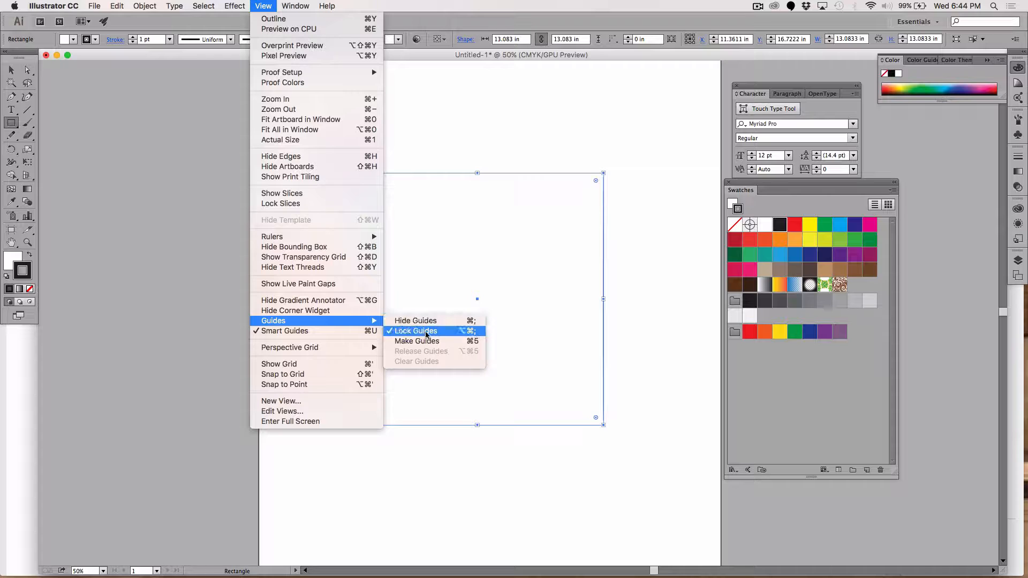
pyautogui.click(427, 341)
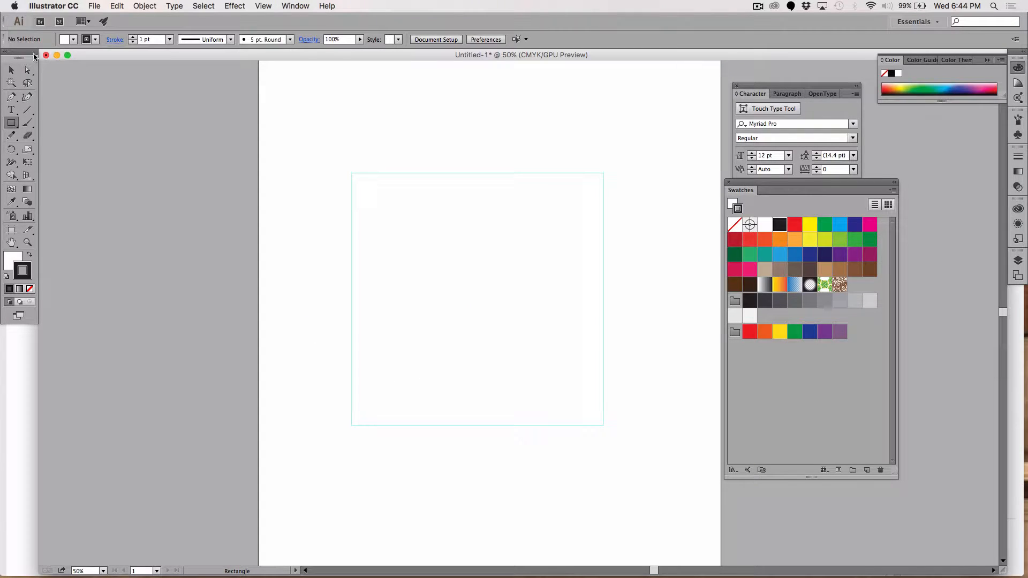
# - Activate the Star tool and set the stroke to none
pyautogui.click(11, 71)
pyautogui.click(12, 125)
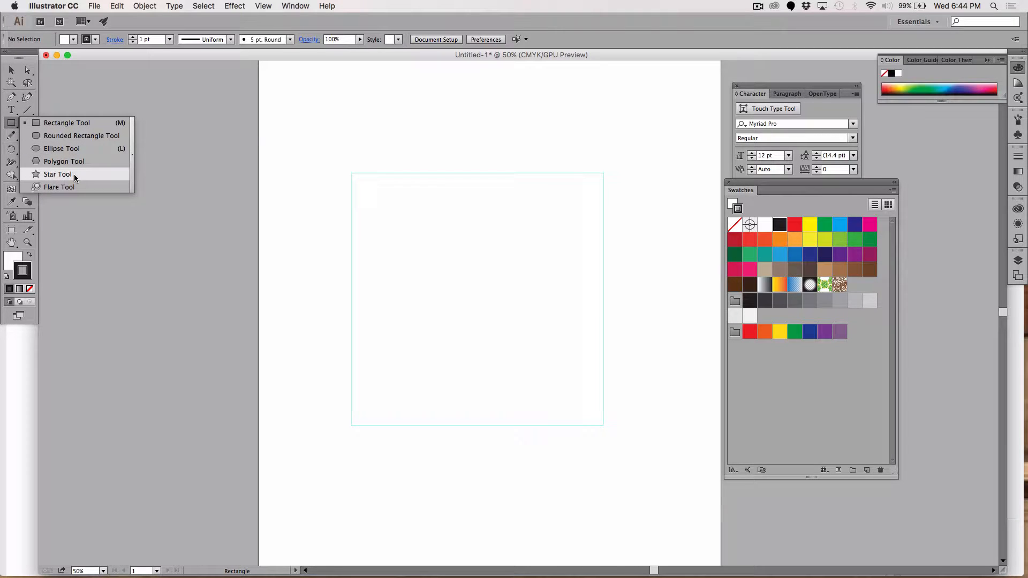
pyautogui.click(57, 174)
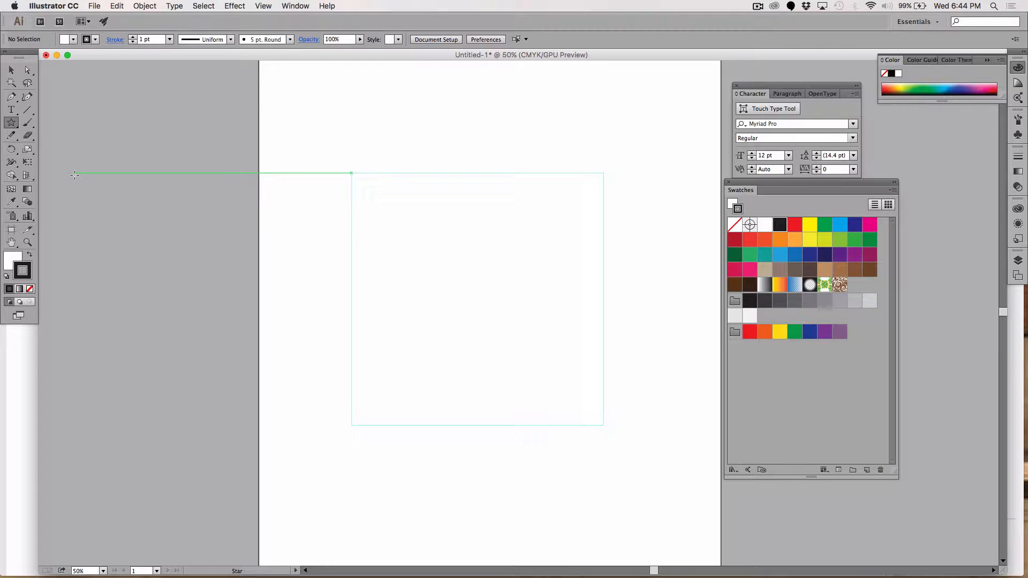
pyautogui.click(30, 289)
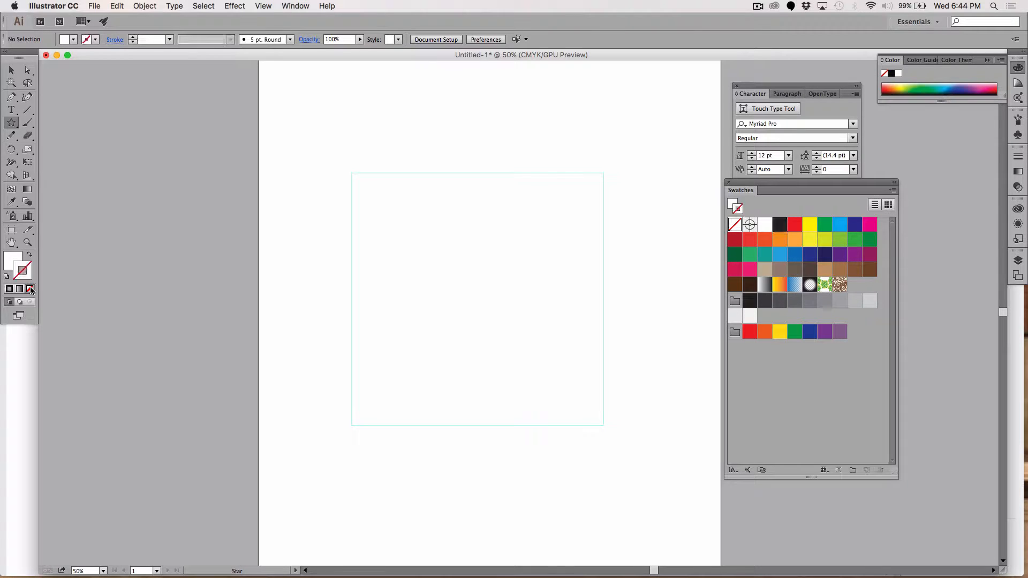
# - Set the fill to an orange of C 0%, M 33%, Y 100%, K 0% (FFB600)
pyautogui.click(13, 261)
pyautogui.doubleClick(13, 261)
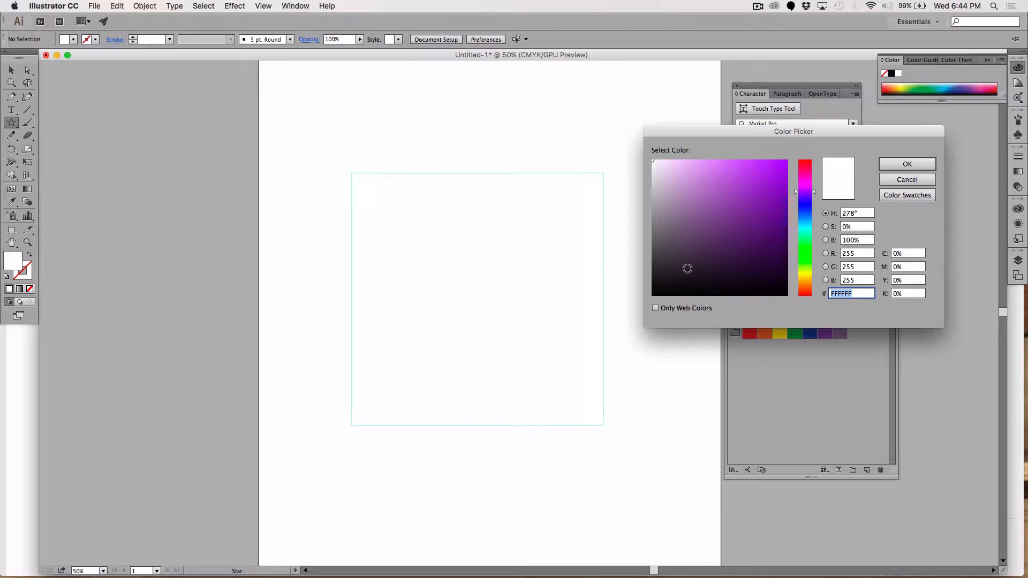
pyautogui.click(805, 278)
pyautogui.moveTo(760, 237); pyautogui.dragTo(801, 154)
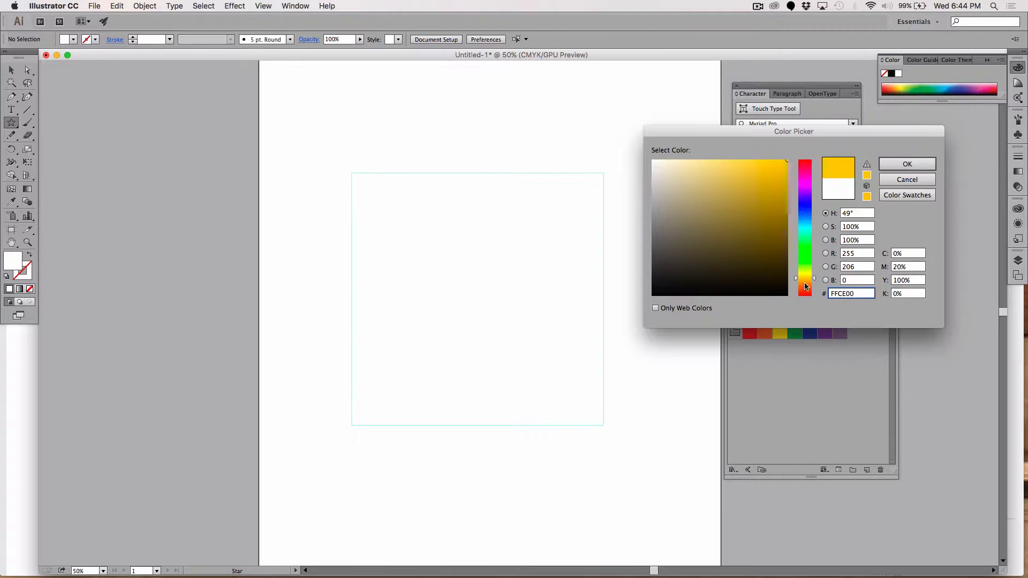
pyautogui.click(807, 280)
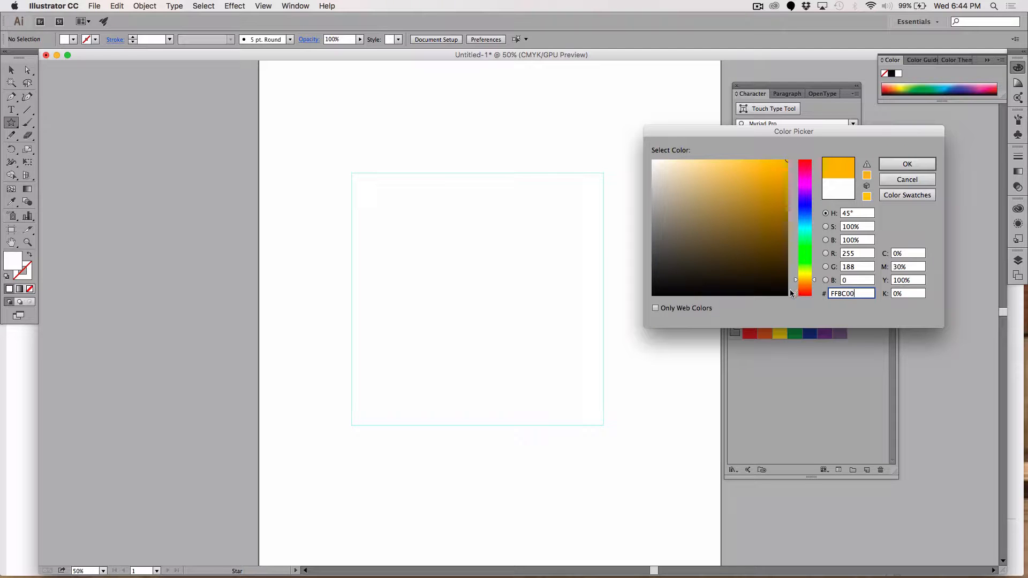
pyautogui.click(807, 281)
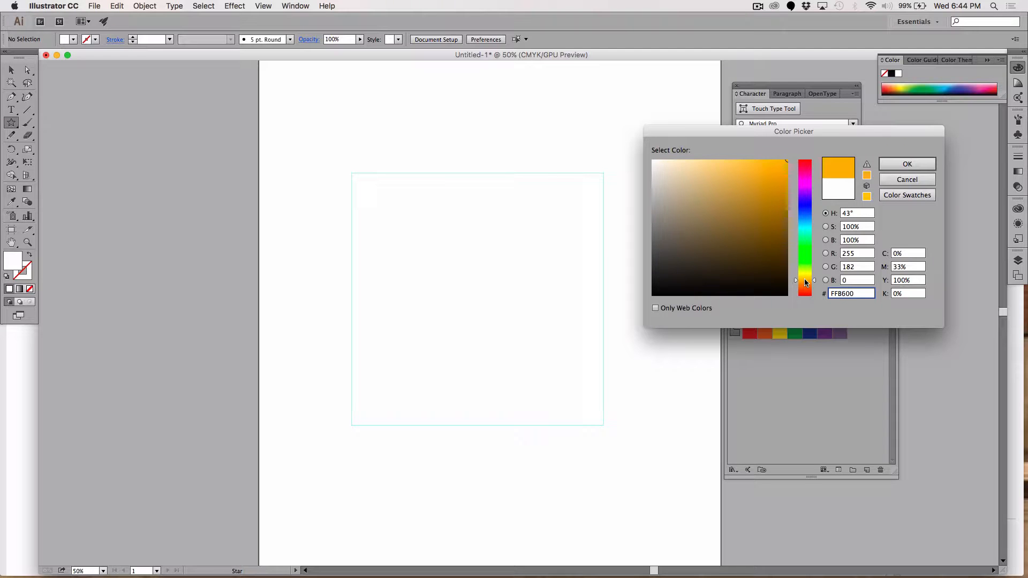
pyautogui.click(899, 166)
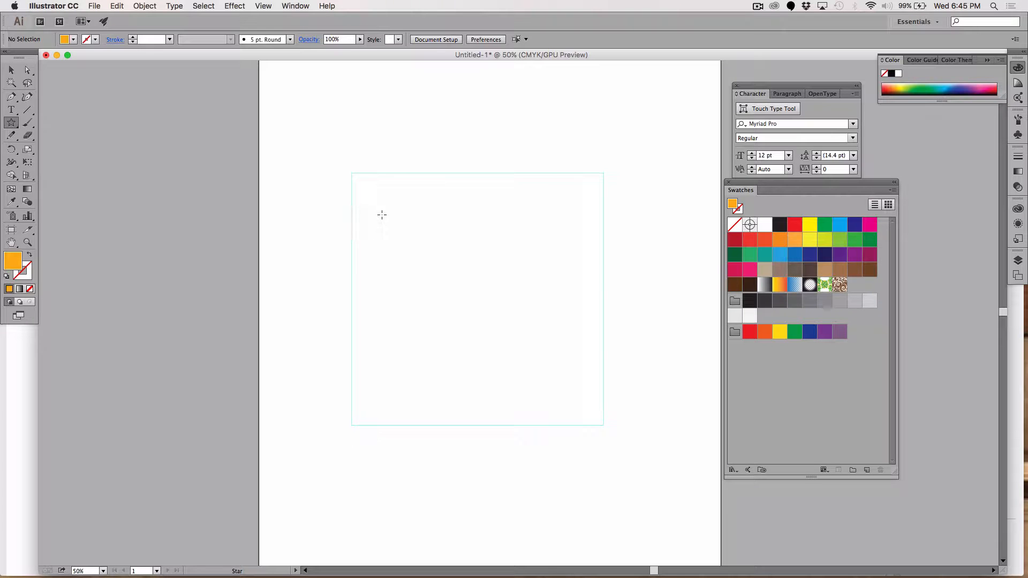
# - Draw an orange star about 2.57 in wide inside the guide's upper-left corner and shift it slightly upward
pyautogui.moveTo(383, 214); pyautogui.dragTo(404, 233)
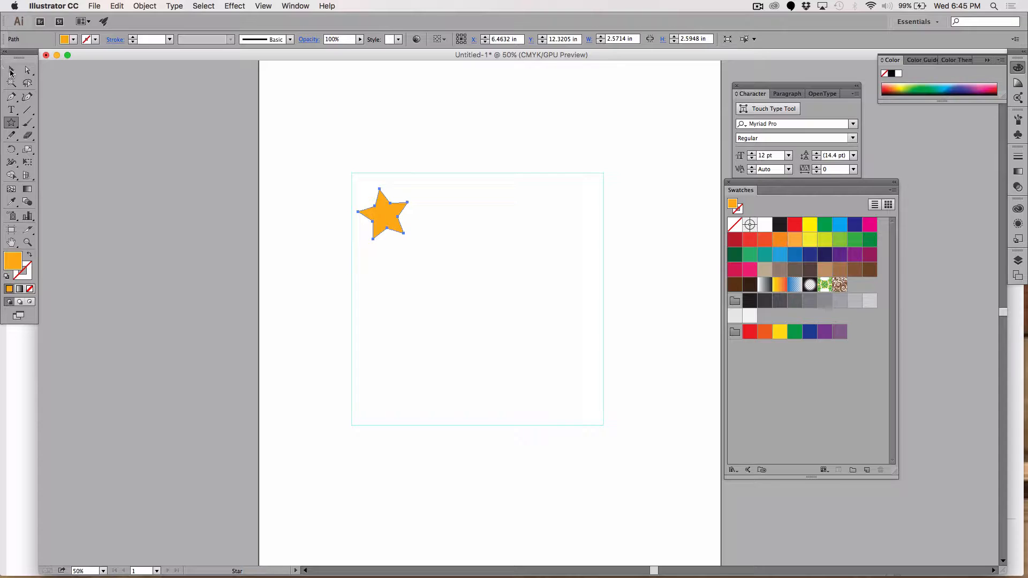
pyautogui.click(11, 71)
pyautogui.moveTo(381, 220); pyautogui.dragTo(381, 211)
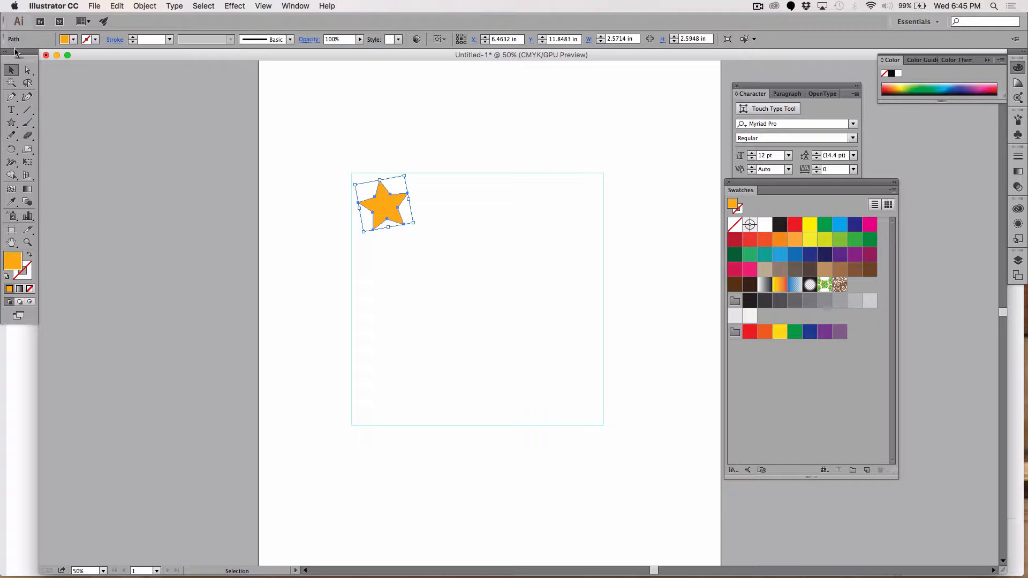
# - Float the tools panel beside the artboard, show the available shape tools, and deselect the star
pyautogui.moveTo(18, 53); pyautogui.dragTo(122, 103)
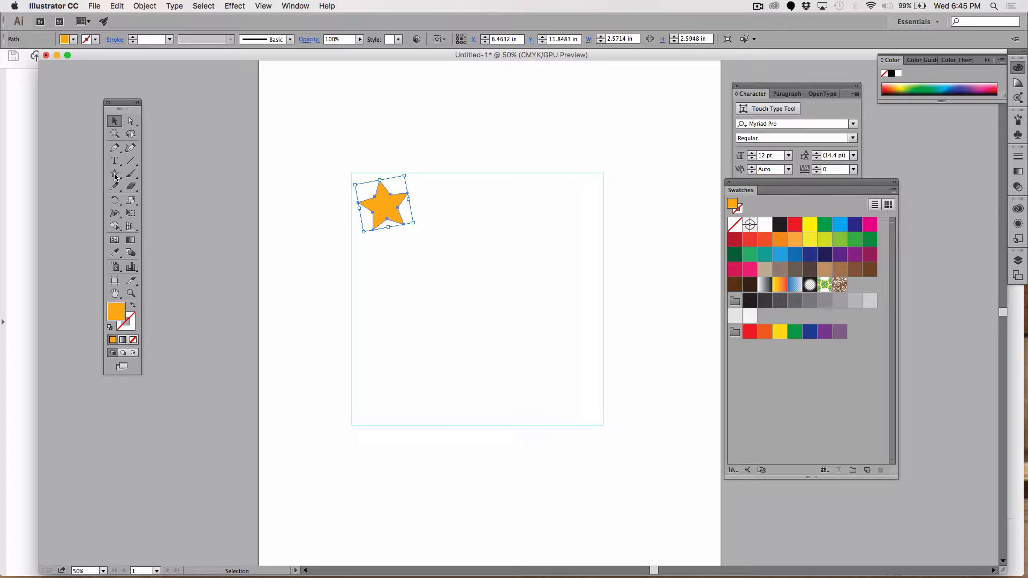
pyautogui.moveTo(114, 176); pyautogui.dragTo(178, 229)
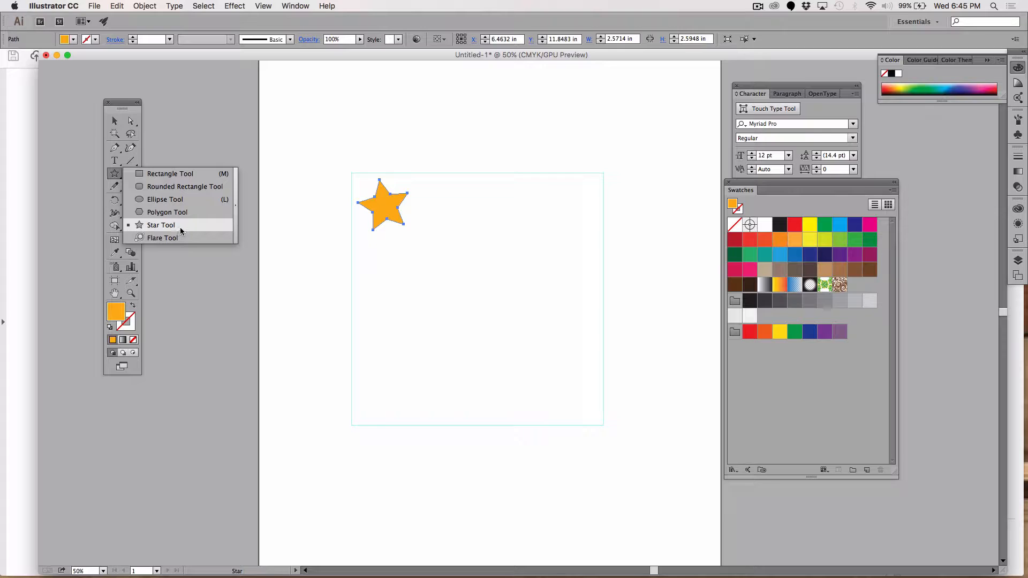
pyautogui.moveTo(180, 228); pyautogui.dragTo(181, 228)
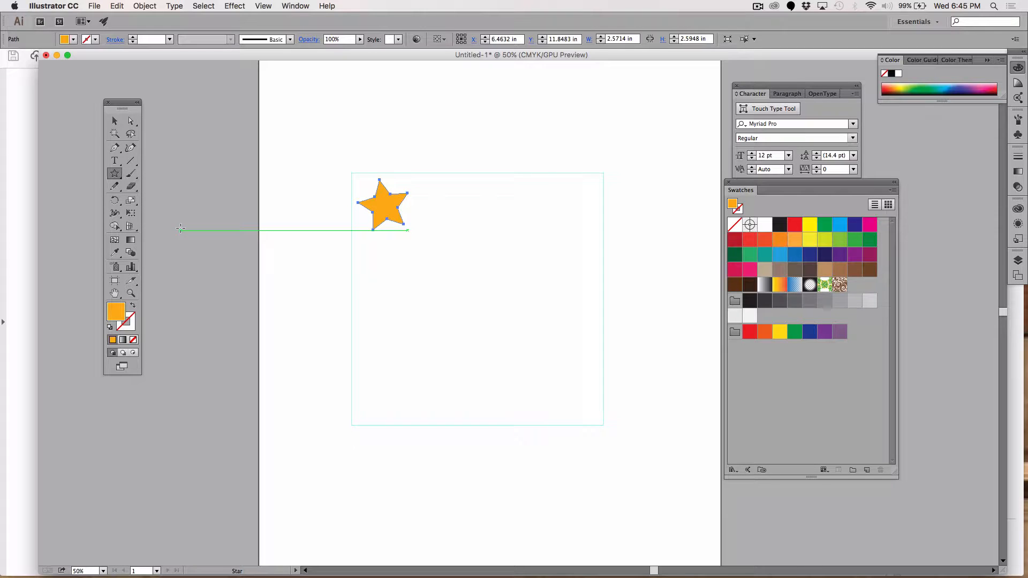
pyautogui.click(114, 120)
pyautogui.click(189, 183)
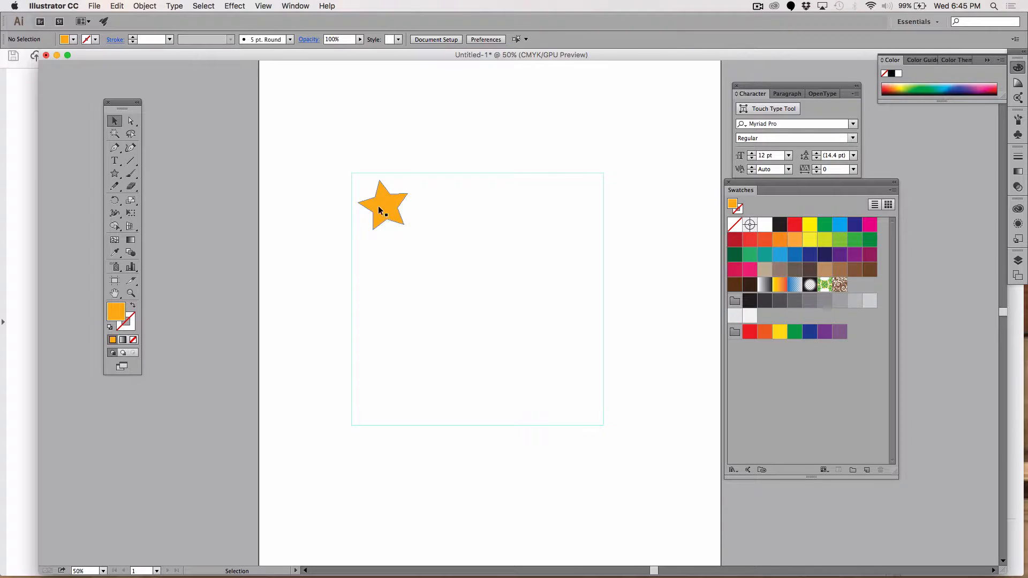
# - Move the star closer to the guide's upper-left corner and deselect it
pyautogui.moveTo(383, 209); pyautogui.dragTo(379, 204)
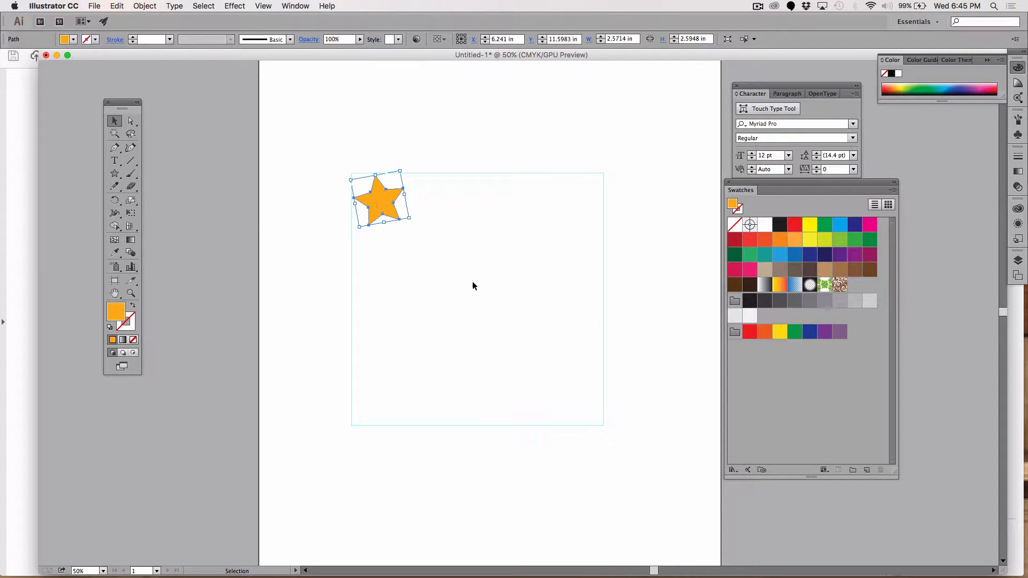
pyautogui.click(471, 280)
pyautogui.click(392, 208)
pyautogui.click(464, 230)
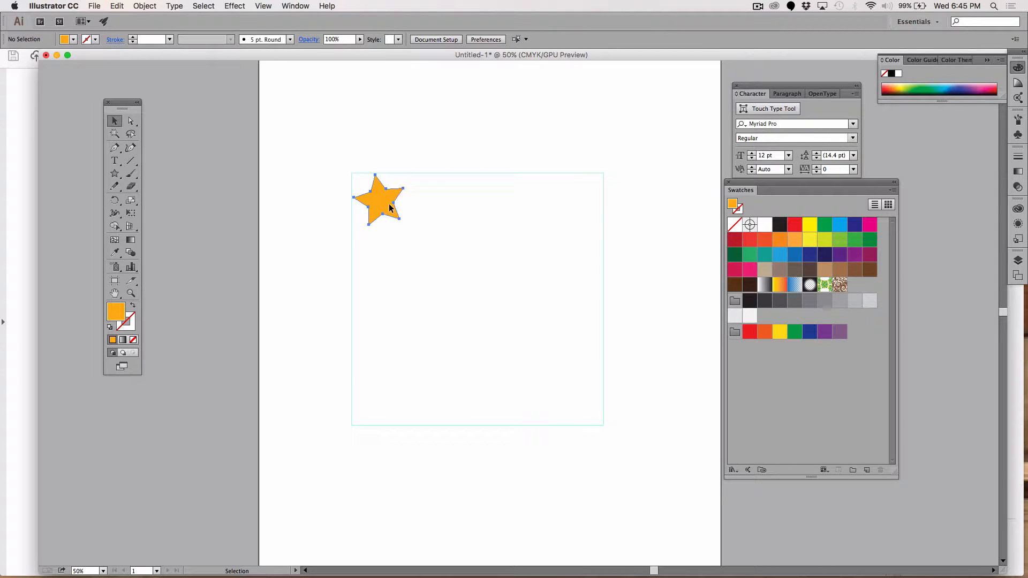
pyautogui.moveTo(393, 207); pyautogui.dragTo(394, 207)
pyautogui.click(451, 218)
# - Align the star's uppermost point with the guide's top edge, keeping its leftmost point on the guide's left edge
pyautogui.press('z')
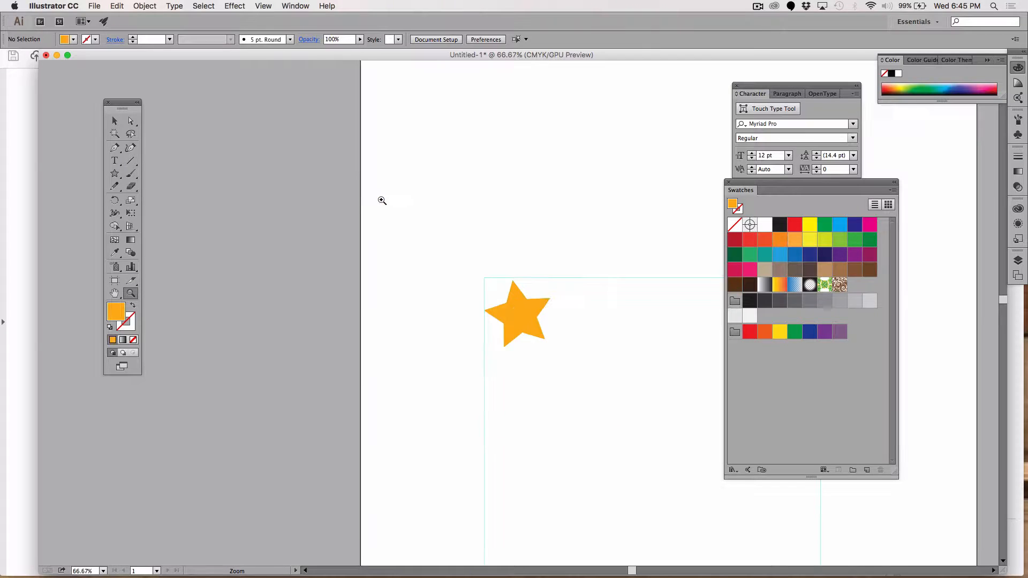
pyautogui.click(379, 200)
pyautogui.click(561, 336)
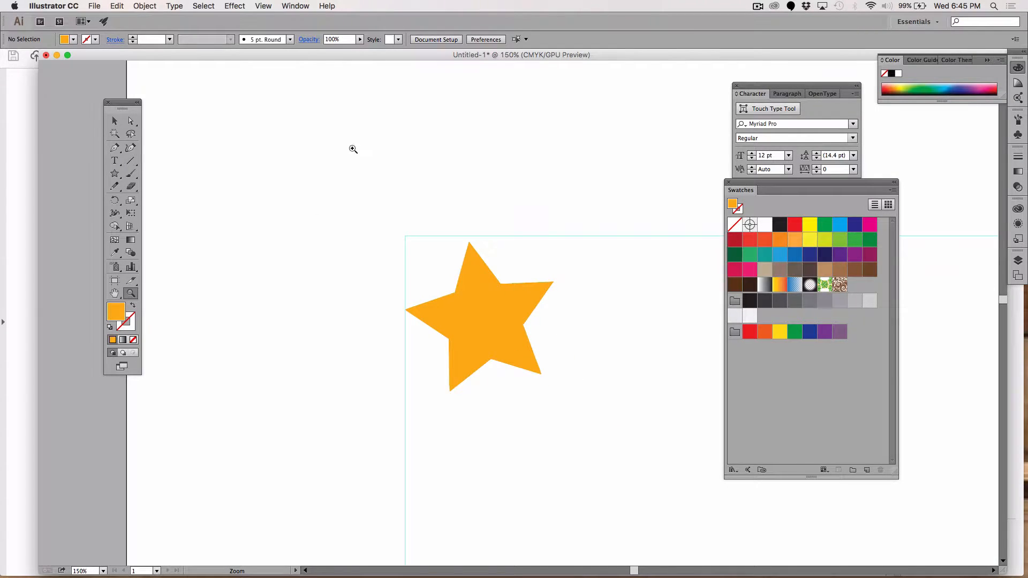
pyautogui.click(116, 123)
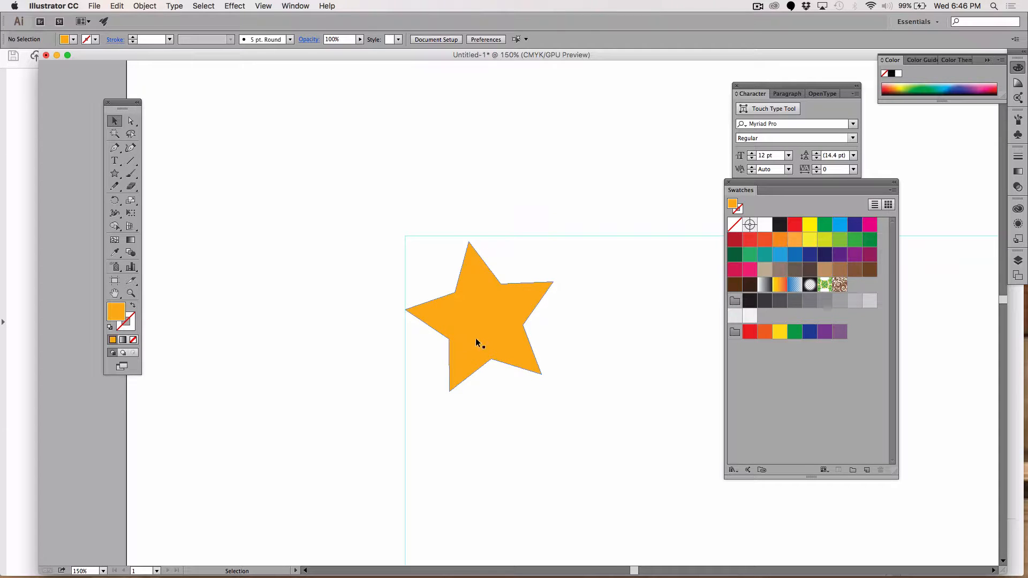
pyautogui.moveTo(477, 339); pyautogui.dragTo(482, 331)
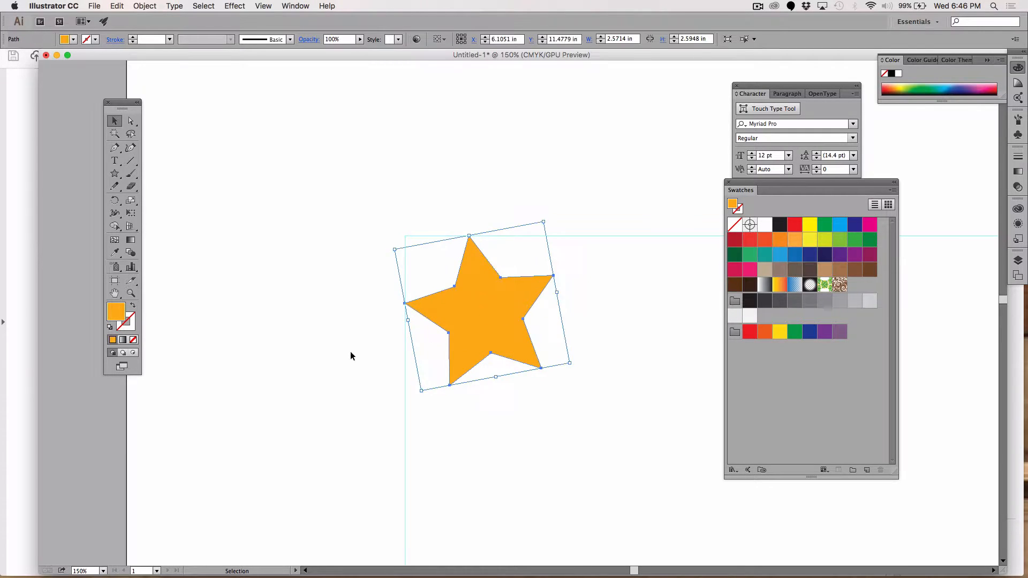
pyautogui.click(548, 415)
# - Duplicate the star to its right along the guide's top edge and repeat the copy to make an evenly spaced row of five
pyautogui.press('super+minus')
pyautogui.press('super+minus')
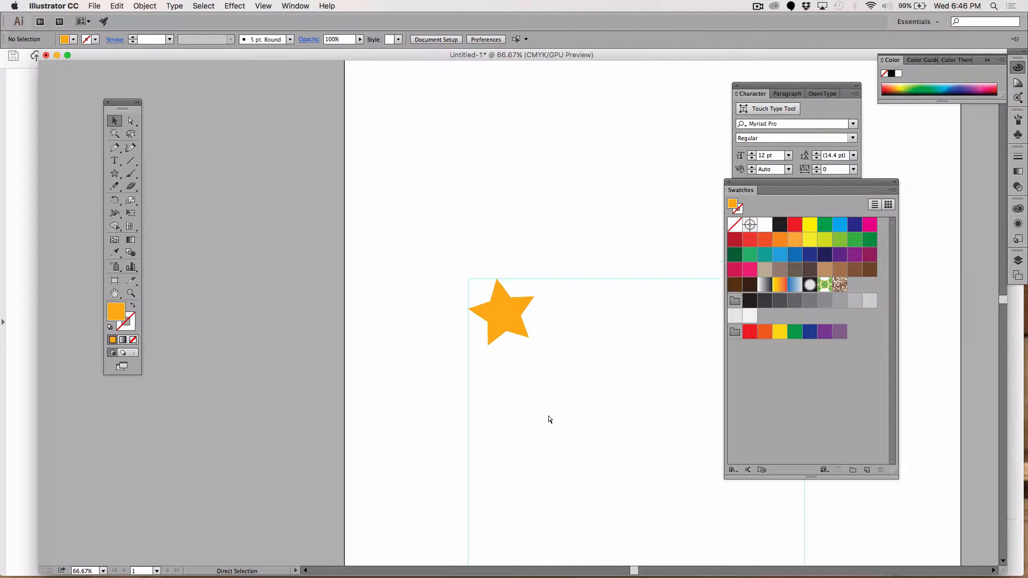
pyautogui.moveTo(622, 436); pyautogui.dragTo(401, 390)
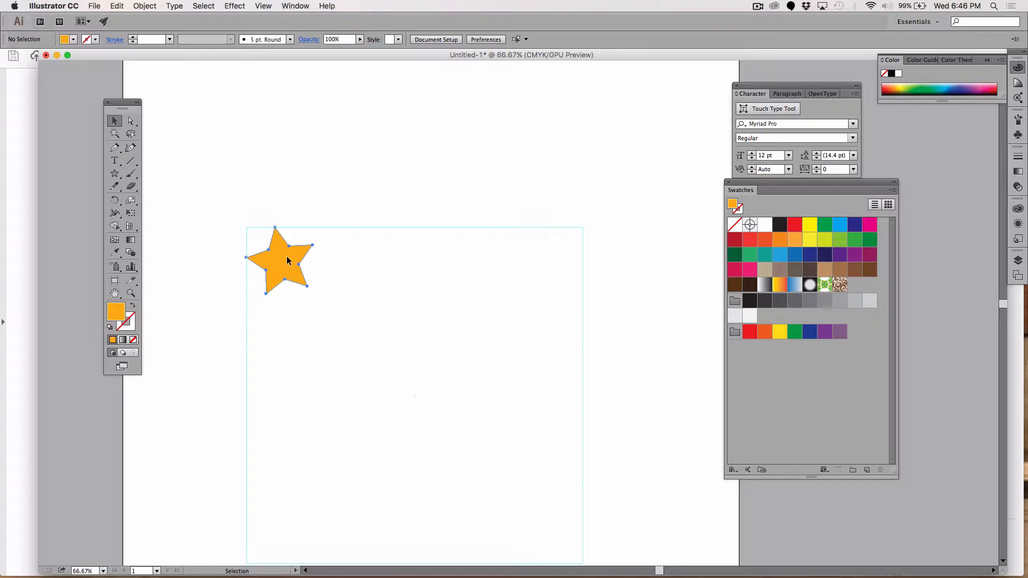
pyautogui.moveTo(287, 261); pyautogui.dragTo(349, 267)
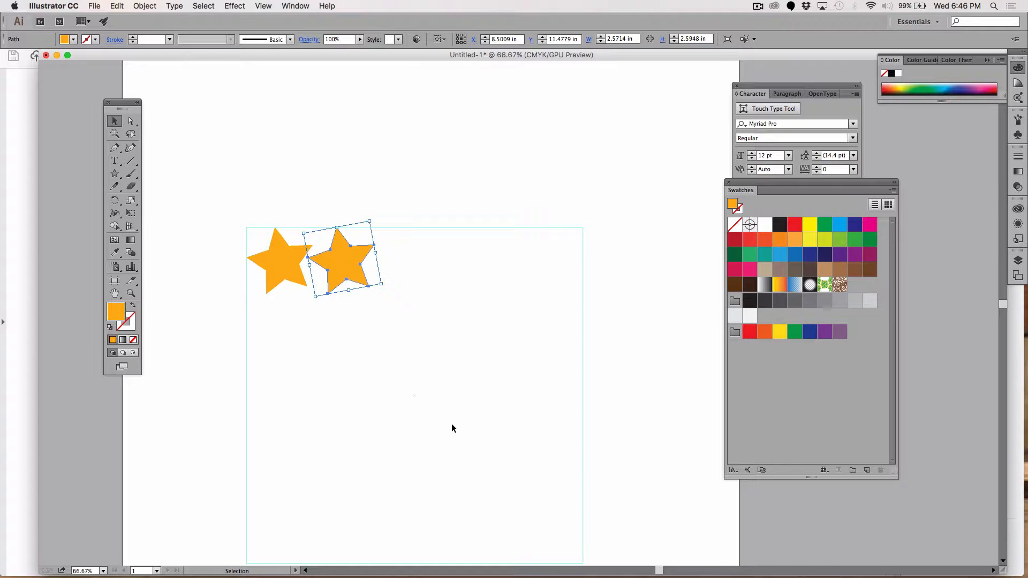
pyautogui.press('super+d')
pyautogui.press('super+d')
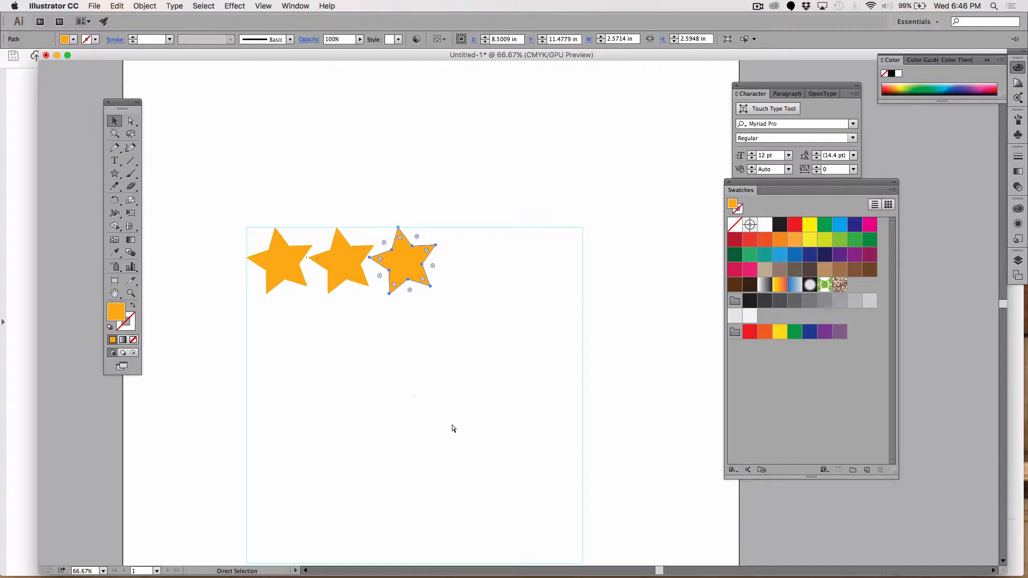
pyautogui.press('super+d')
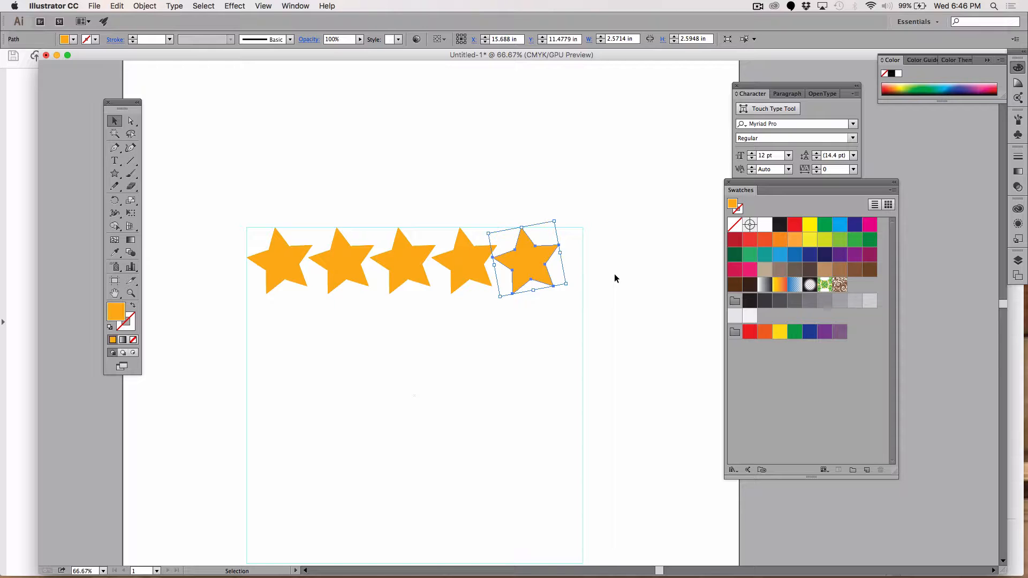
# - Scale all five stars together to about 13.05 in wide so the row spans the full width of the guide
pyautogui.click(577, 185)
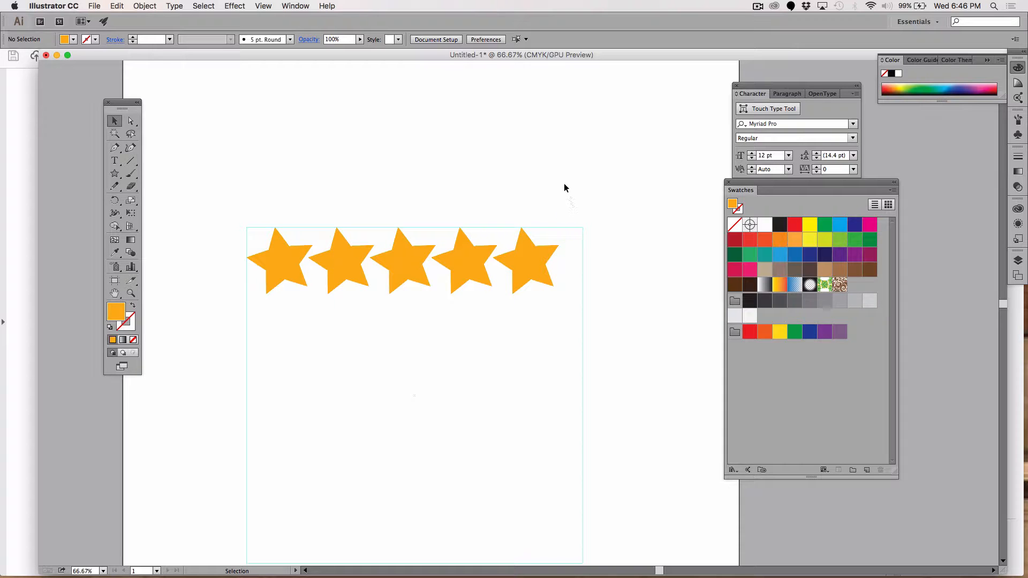
pyautogui.moveTo(564, 183); pyautogui.dragTo(244, 316)
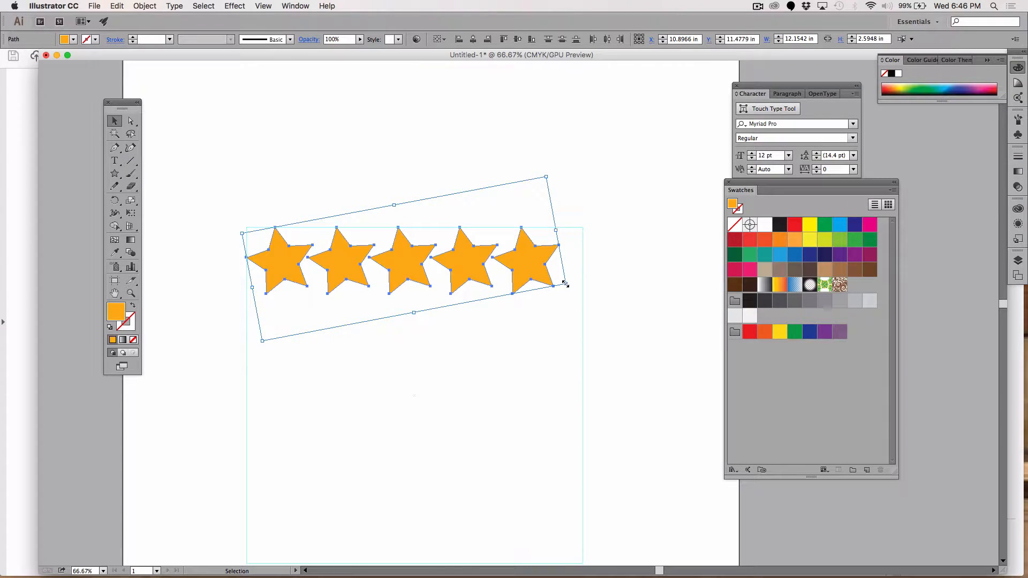
pyautogui.moveTo(564, 284); pyautogui.dragTo(592, 296)
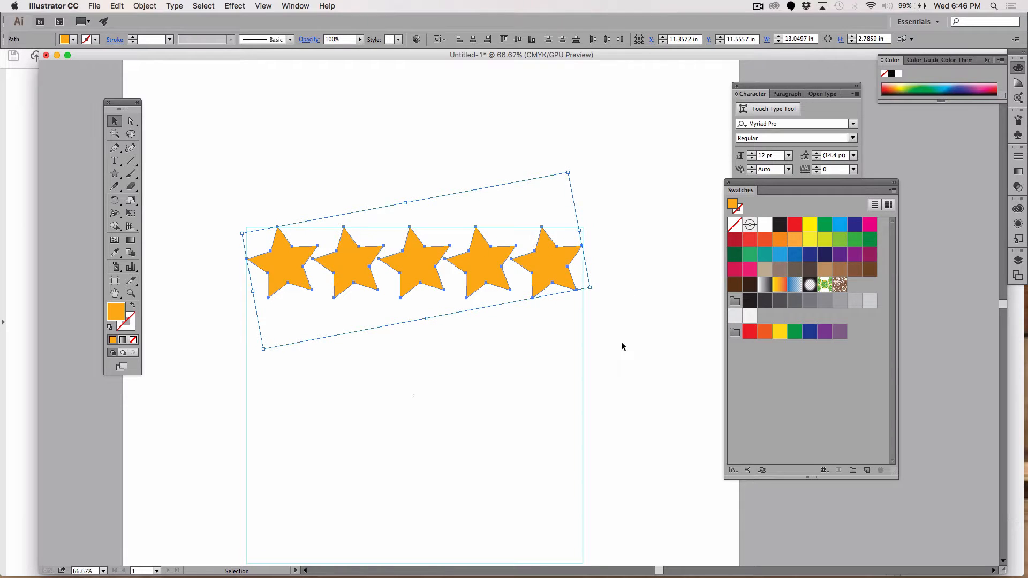
pyautogui.click(621, 343)
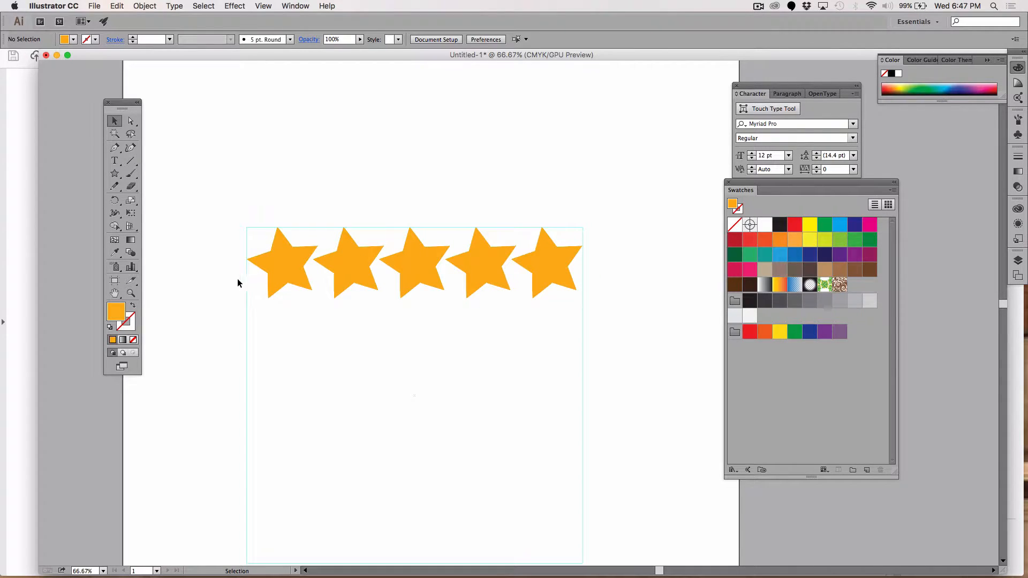
# - Draw a rectangle about 0.145 by 0.044 in that bridges the gap between the first two stars
pyautogui.click(131, 294)
pyautogui.moveTo(334, 276); pyautogui.dragTo(298, 246)
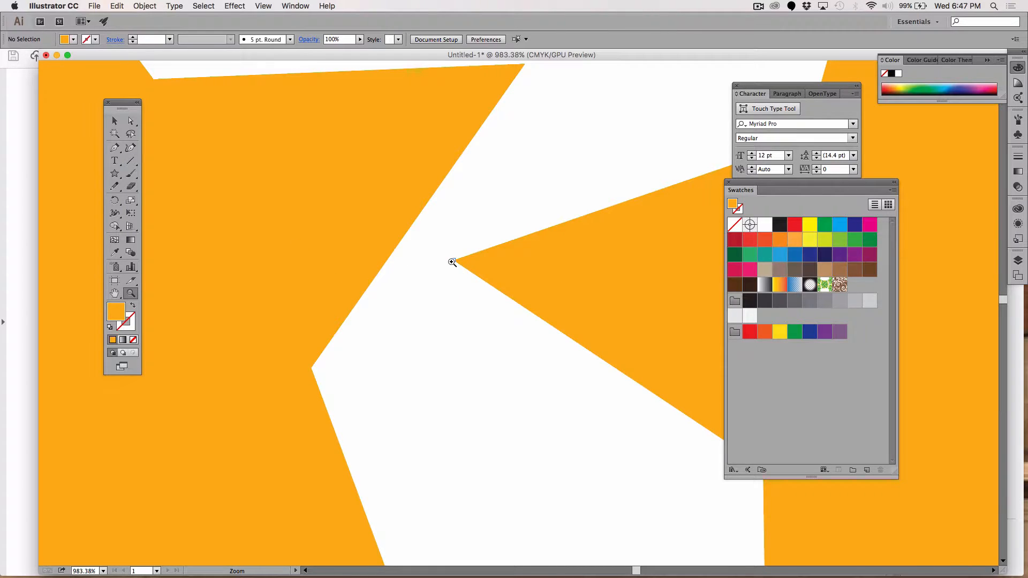
pyautogui.click(115, 176)
pyautogui.moveTo(116, 178); pyautogui.dragTo(147, 176)
pyautogui.moveTo(453, 260); pyautogui.dragTo(398, 244)
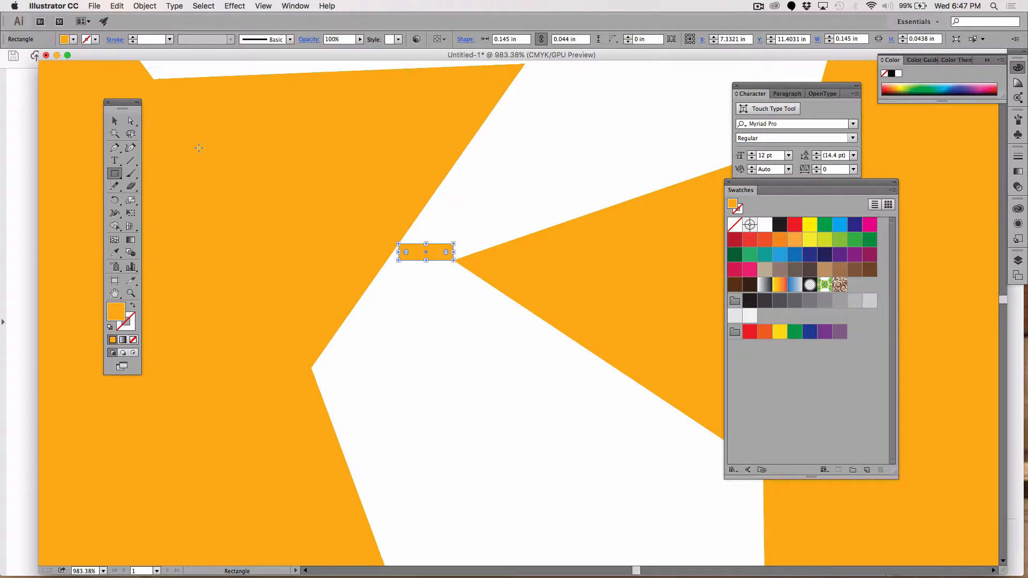
pyautogui.click(114, 121)
pyautogui.click(432, 287)
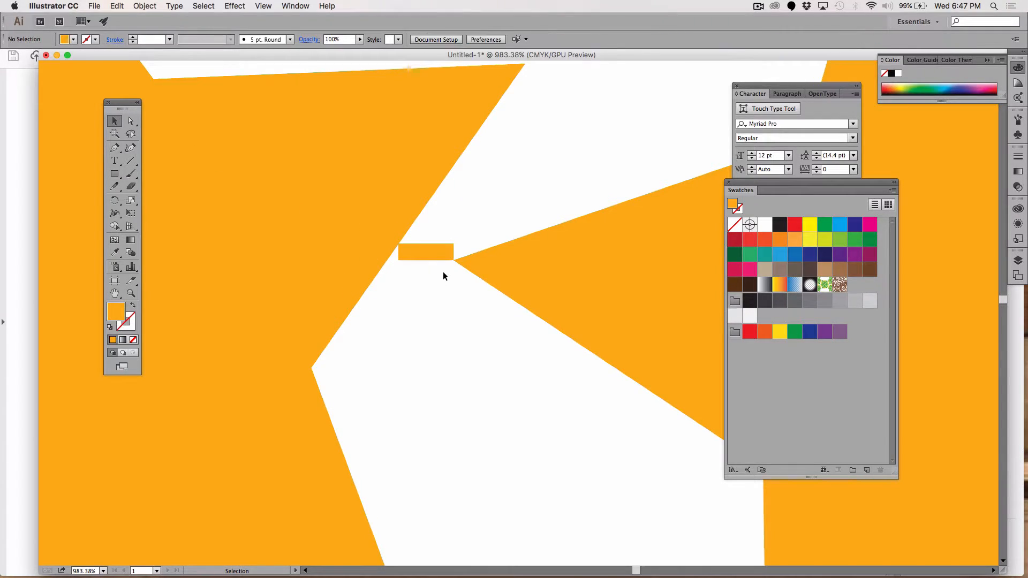
# - Fill the small spacer rectangle with the bright pink swatch and leave it selected
pyautogui.click(430, 252)
pyautogui.click(750, 270)
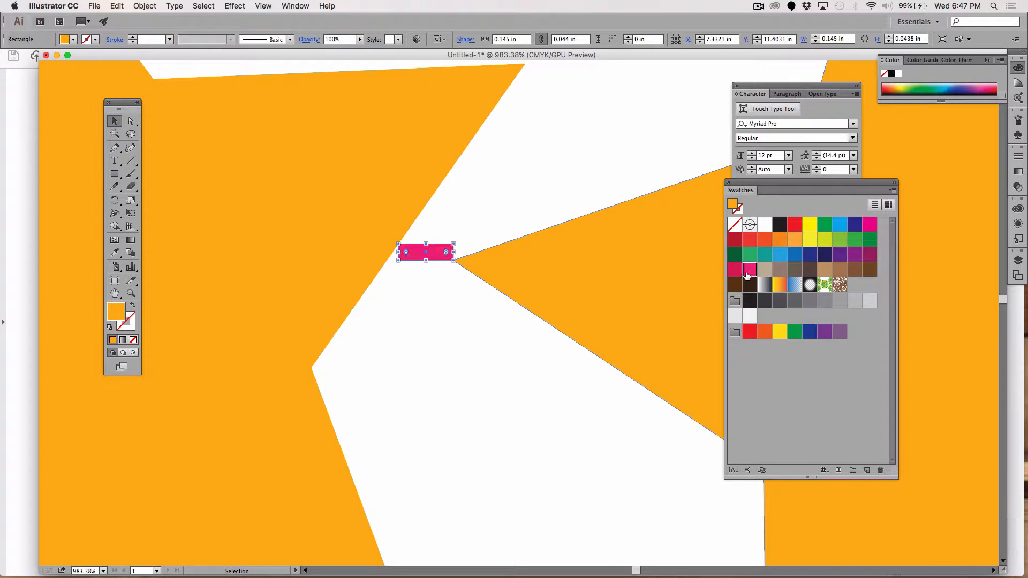
pyautogui.click(556, 386)
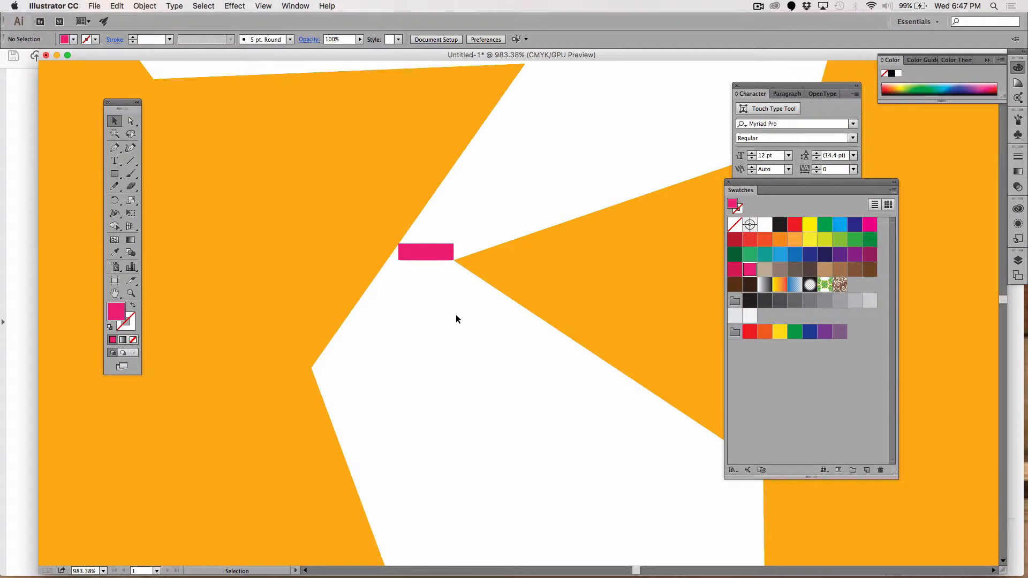
pyautogui.click(430, 253)
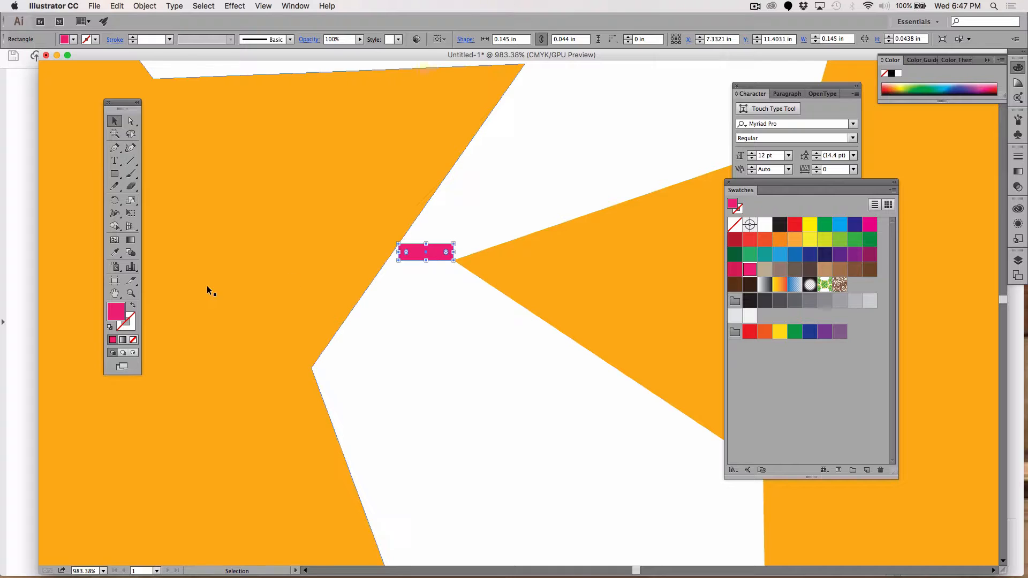
# - Show the rulers and place a vertical guide through the centre of the pink spacer rectangle
pyautogui.click(263, 7)
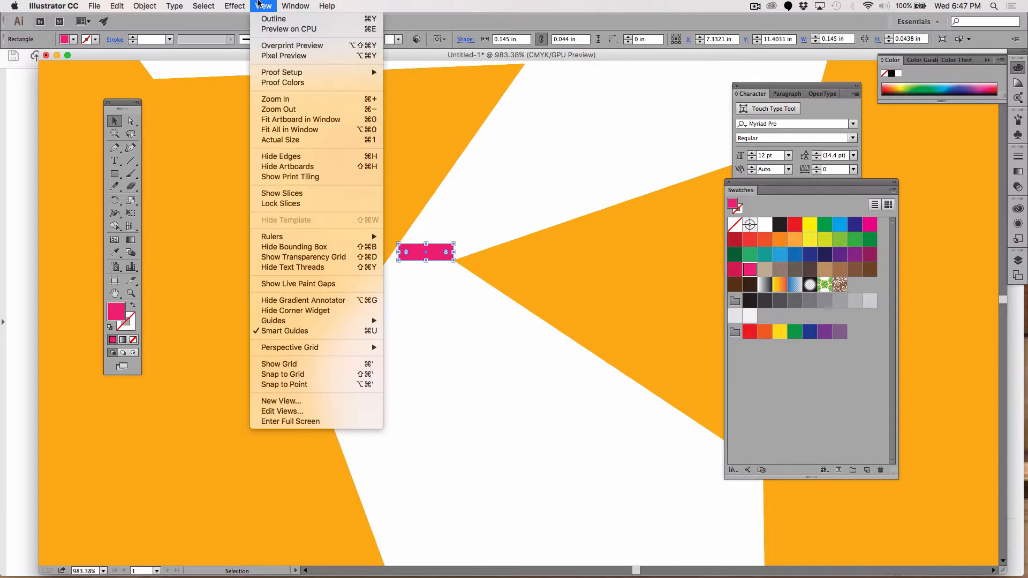
pyautogui.moveTo(332, 236)
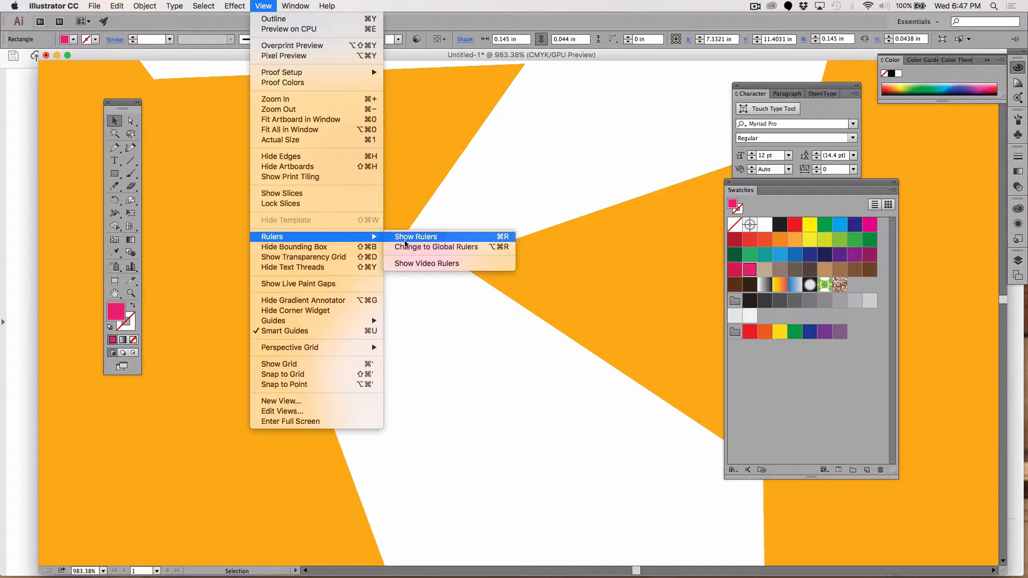
pyautogui.click(452, 241)
pyautogui.moveTo(44, 262); pyautogui.dragTo(426, 250)
pyautogui.click(442, 327)
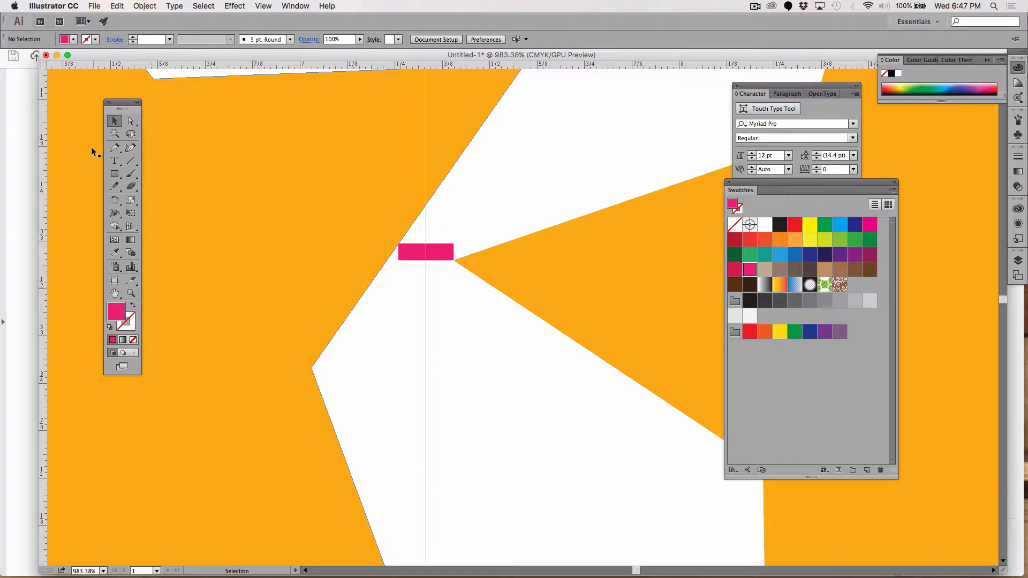
# - Narrow the spacer to 0.0725 in so its right edge meets the centre guide, and cut it to the clipboard
pyautogui.click(436, 255)
pyautogui.moveTo(454, 251); pyautogui.dragTo(426, 252)
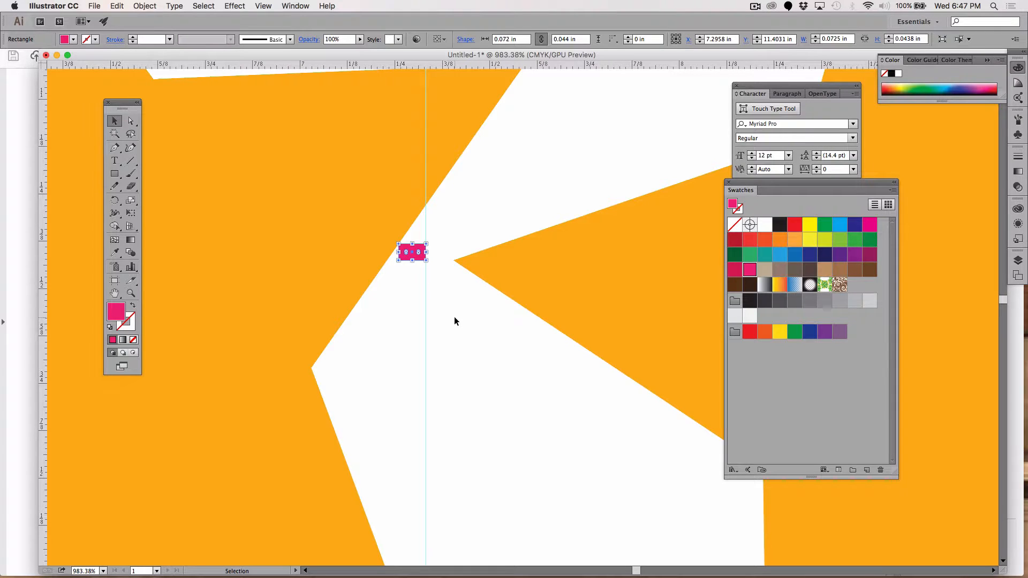
pyautogui.press('Delete')
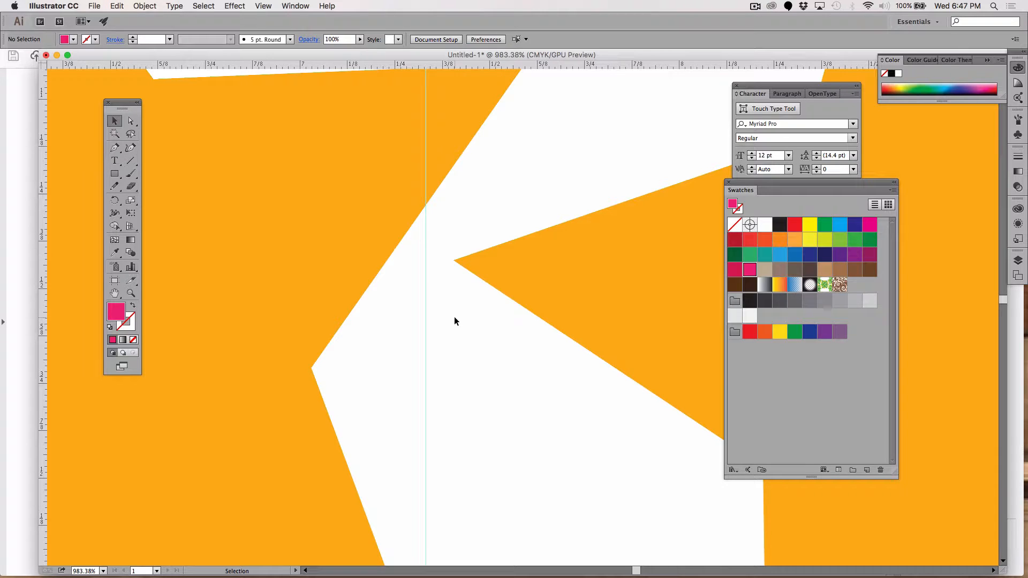
# - Paste the halved spacer and nudge it horizontally to about X 4.877 in, just below the first star's left tip
pyautogui.press('super+minus')
pyautogui.press('super+minus')
pyautogui.press('super+minus')
pyautogui.press('super+minus')
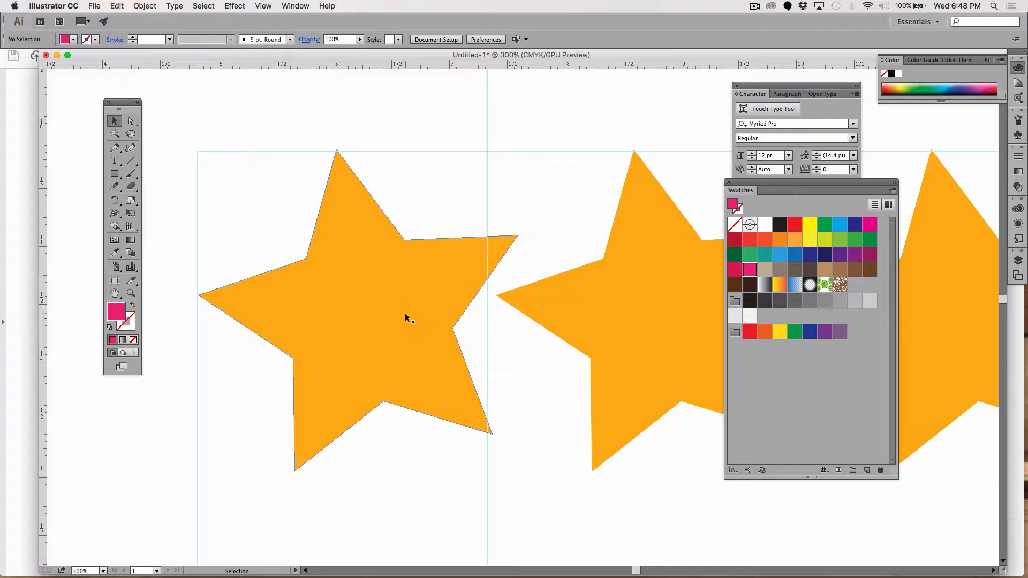
pyautogui.press('super+z')
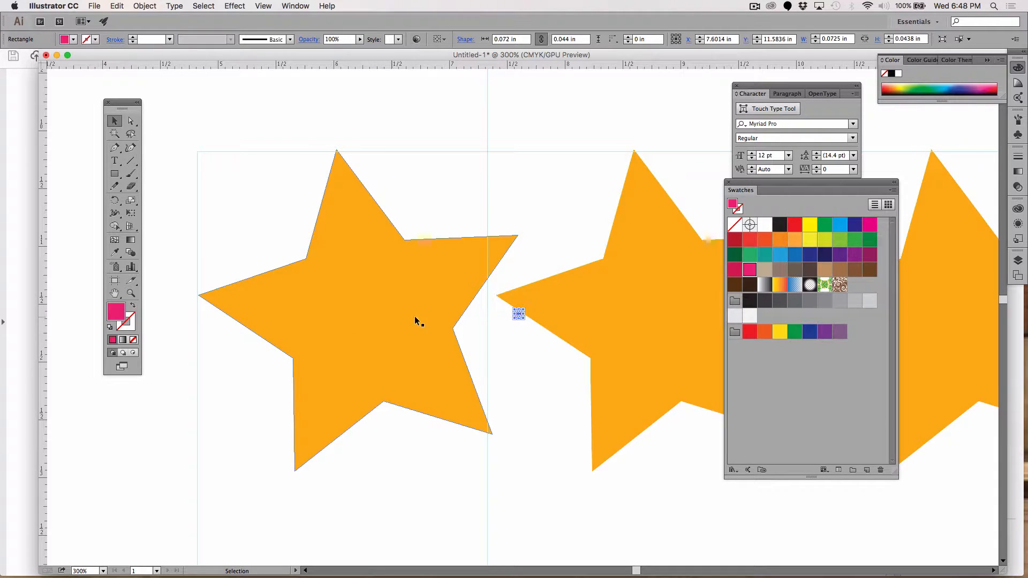
pyautogui.hotkey('shift', 'Left')
pyautogui.hotkey('shift', 'Left')
pyautogui.hotkey('shift', 'Left')
pyautogui.hotkey('shift', 'Left')
pyautogui.hotkey('shift', 'Left')
pyautogui.hotkey('shift', 'Left')
pyautogui.hotkey('shift', 'Left')
pyautogui.hotkey('shift', 'Left')
pyautogui.hotkey('shift', 'Left')
pyautogui.hotkey('shift', 'Left')
pyautogui.hotkey('shift', 'Left')
pyautogui.hotkey('shift', 'Left')
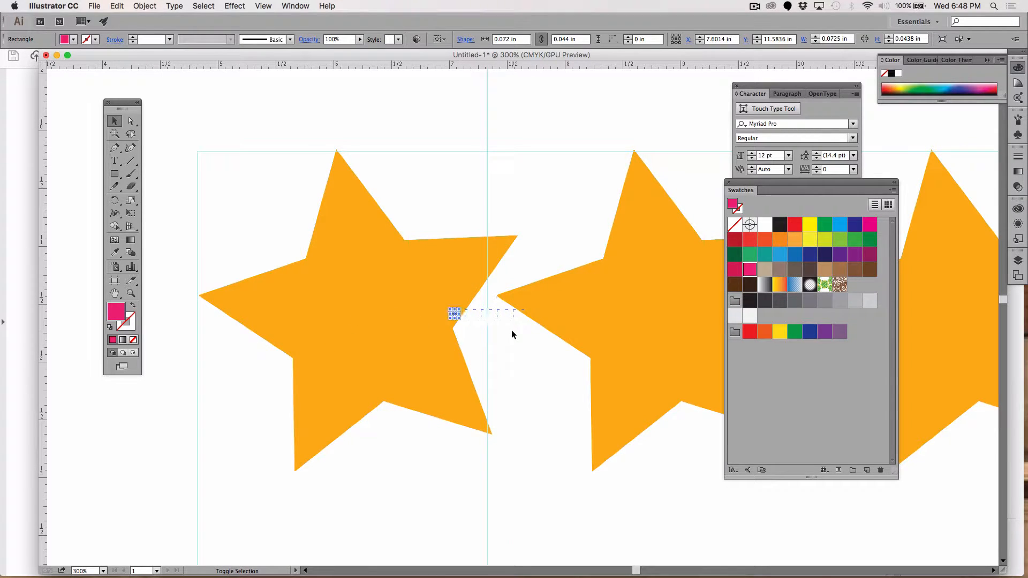
pyautogui.hotkey('shift', 'Left')
pyautogui.hotkey('shift', 'Left')
pyautogui.hotkey('shift', 'Left')
pyautogui.hotkey('shift', 'Left')
pyautogui.hotkey('shift', 'Left')
pyautogui.hotkey('shift', 'Left')
pyautogui.press('Left')
pyautogui.press('Left')
pyautogui.press('Left')
pyautogui.press('Left')
pyautogui.press('Left')
pyautogui.press('Left')
pyautogui.press('super+=')
pyautogui.press('super+=')
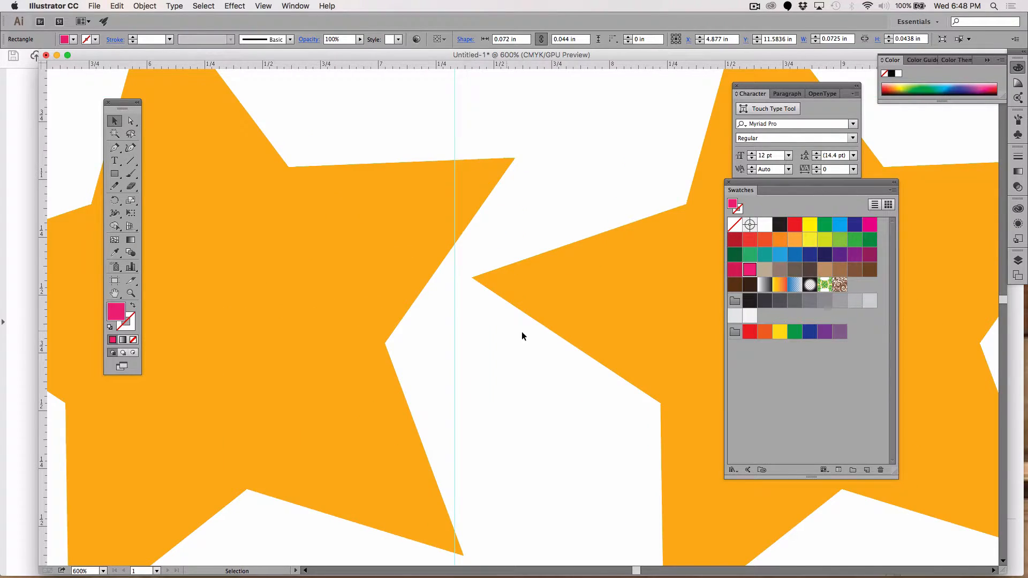
# - Snap the spacer's left edge to the square guide's left side, over the first star's left tip, and deselect it
pyautogui.moveTo(490, 337); pyautogui.dragTo(872, 279)
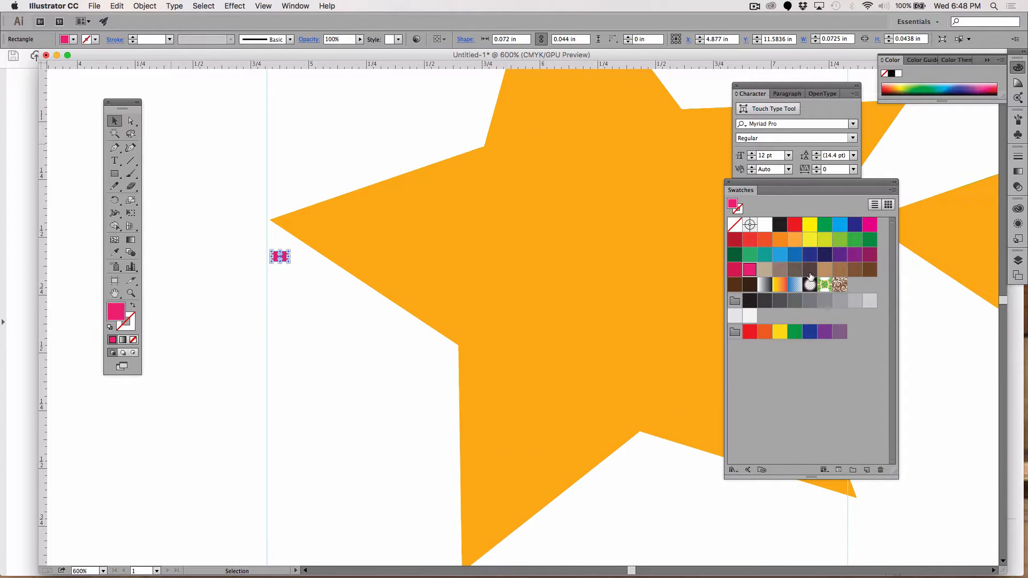
pyautogui.press('z')
pyautogui.click(285, 266)
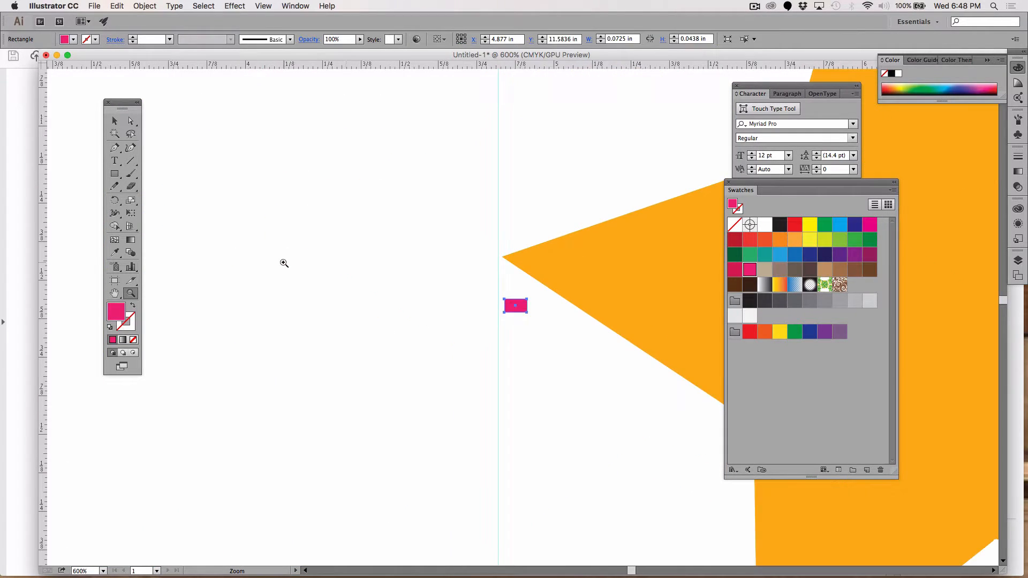
pyautogui.click(536, 322)
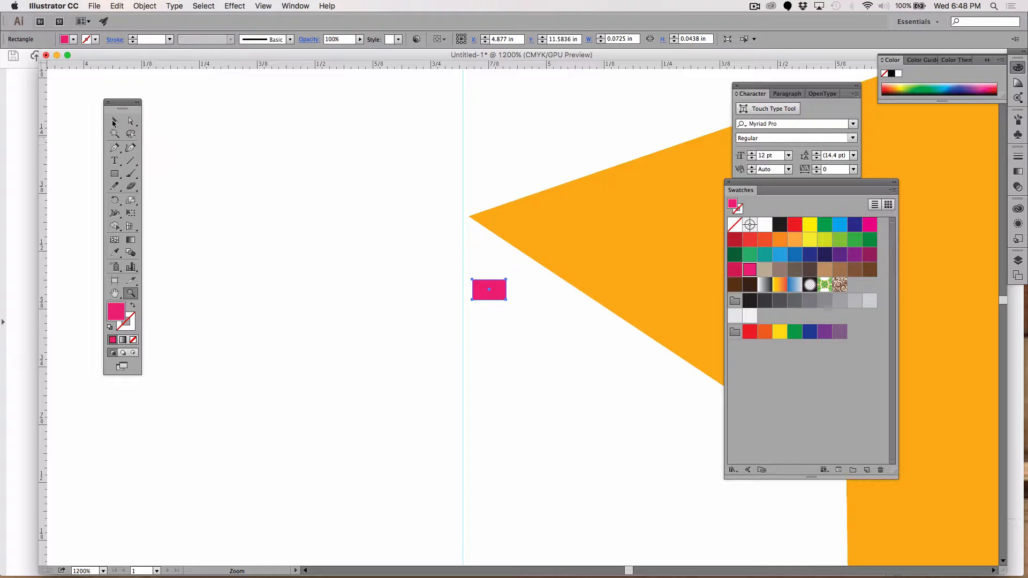
pyautogui.click(114, 122)
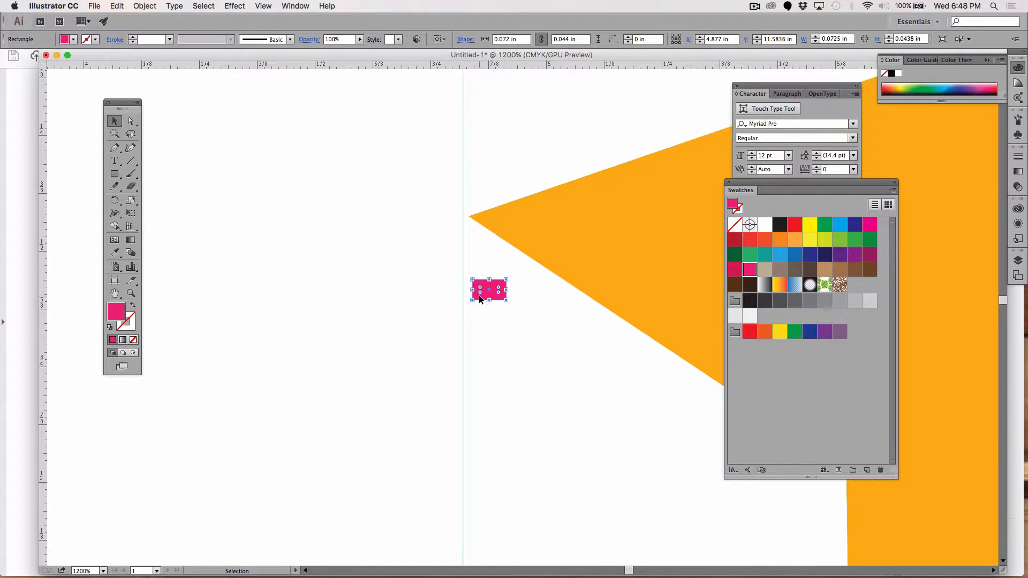
pyautogui.moveTo(480, 300); pyautogui.dragTo(470, 229)
pyautogui.click(502, 347)
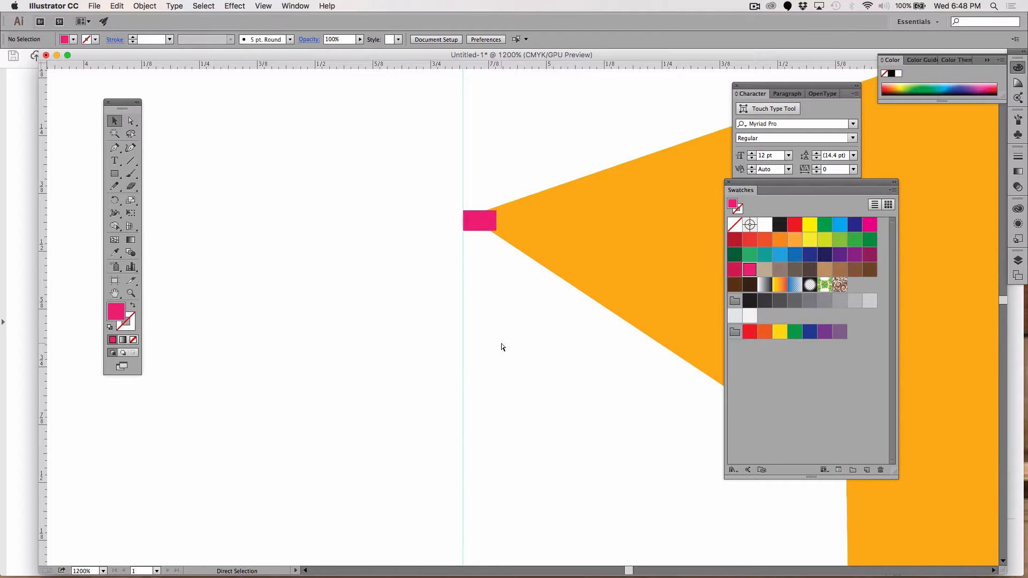
# - Move the Swatches and Character panels below the row so that all five stars are uncovered
pyautogui.press('super+minus')
pyautogui.press('super+minus')
pyautogui.press('super+minus')
pyautogui.press('super+minus')
pyautogui.press('super+minus')
pyautogui.press('super+minus')
pyautogui.hscroll(10, 500, 342)
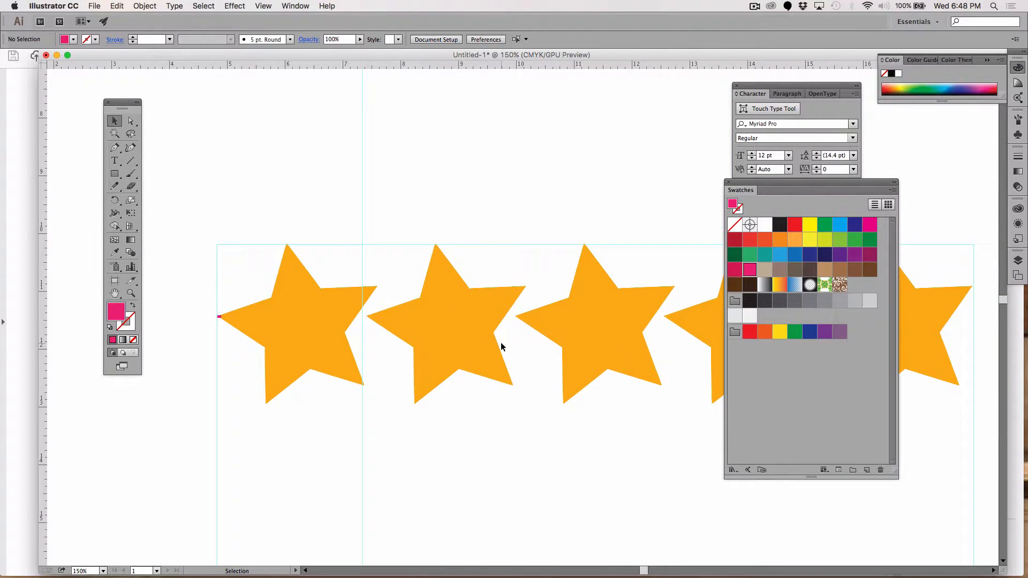
pyautogui.moveTo(744, 182); pyautogui.dragTo(833, 469)
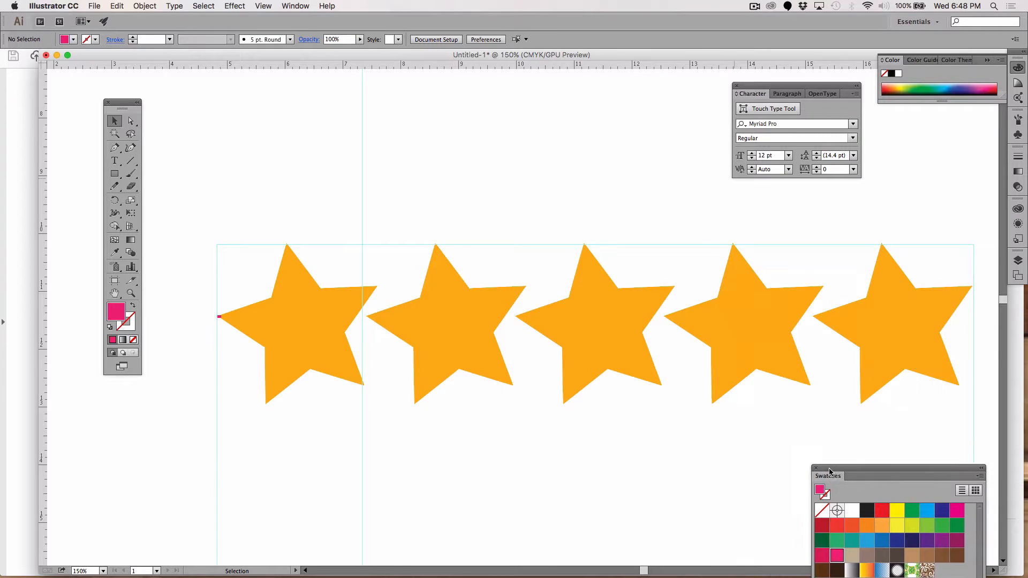
pyautogui.moveTo(759, 90); pyautogui.dragTo(568, 511)
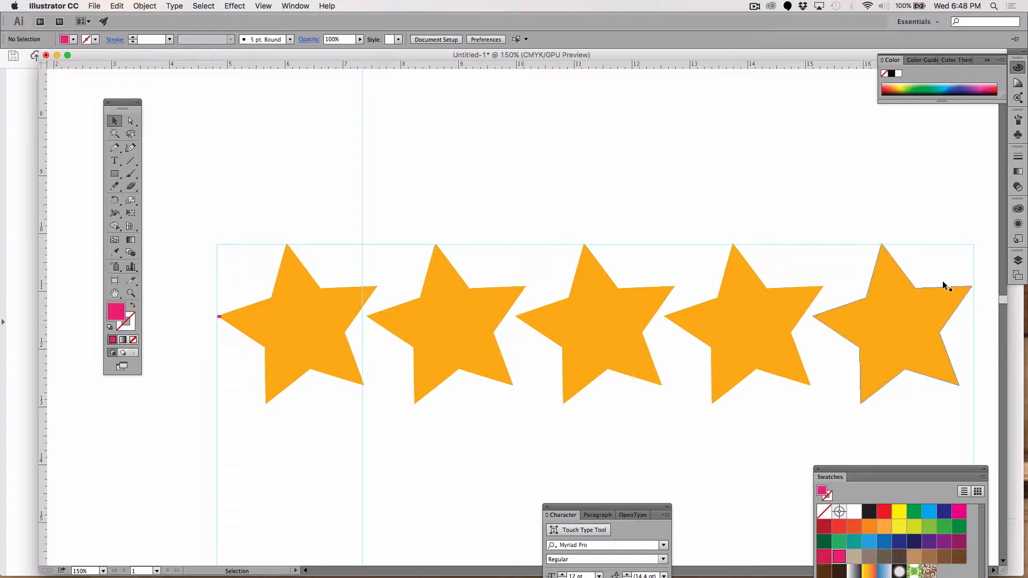
# - Paste a second spacer at the last star's right tip and snap its right edge to the square guide's right side
pyautogui.press('z')
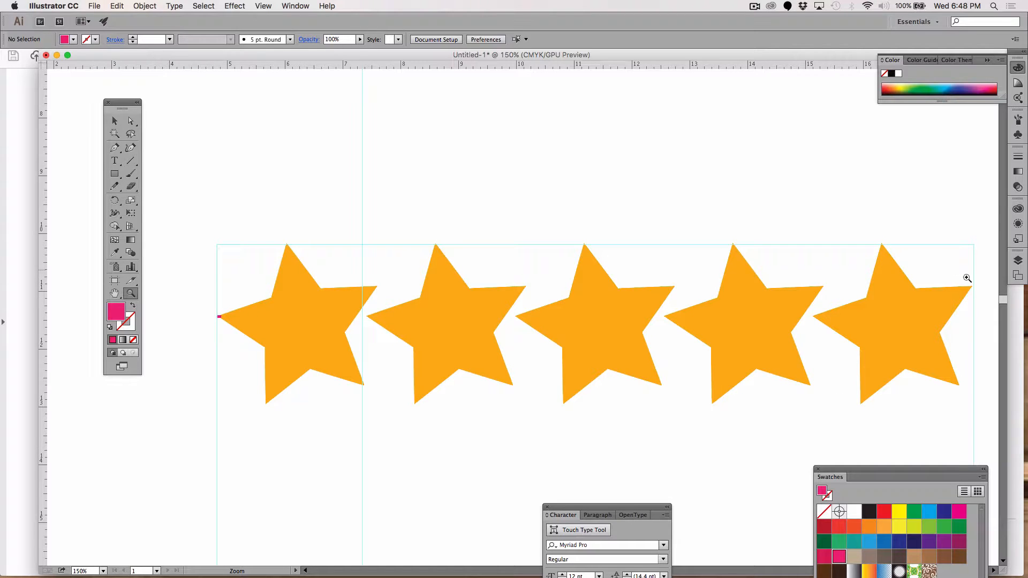
pyautogui.click(968, 279)
pyautogui.click(517, 313)
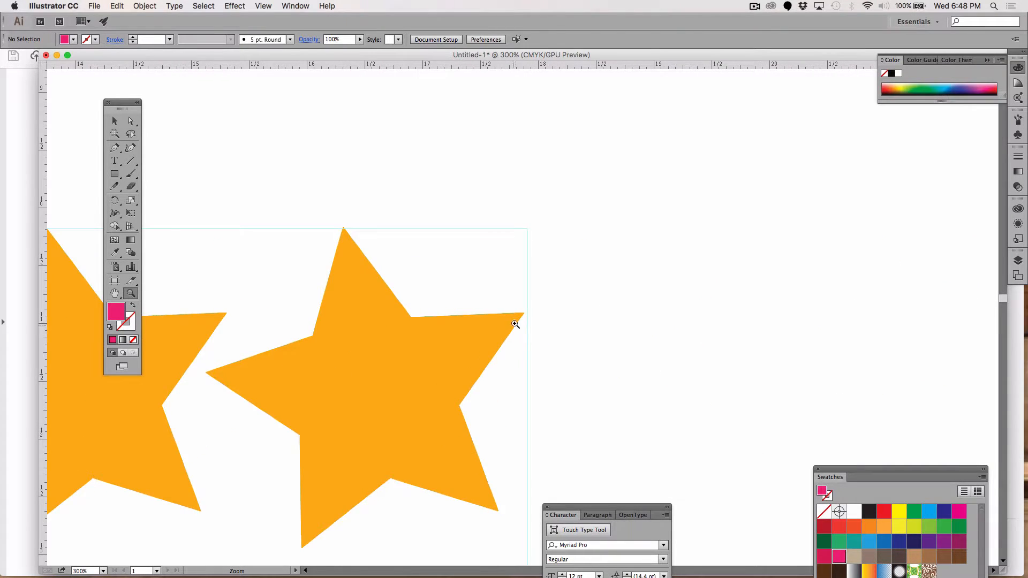
pyautogui.click(515, 325)
pyautogui.click(528, 307)
pyautogui.click(521, 314)
pyautogui.click(527, 320)
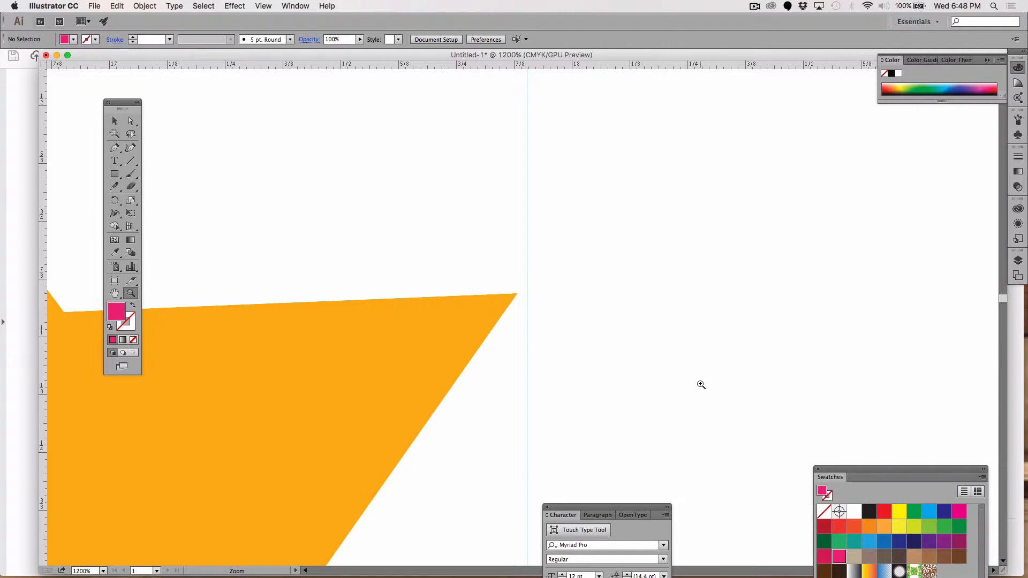
pyautogui.press('super+v')
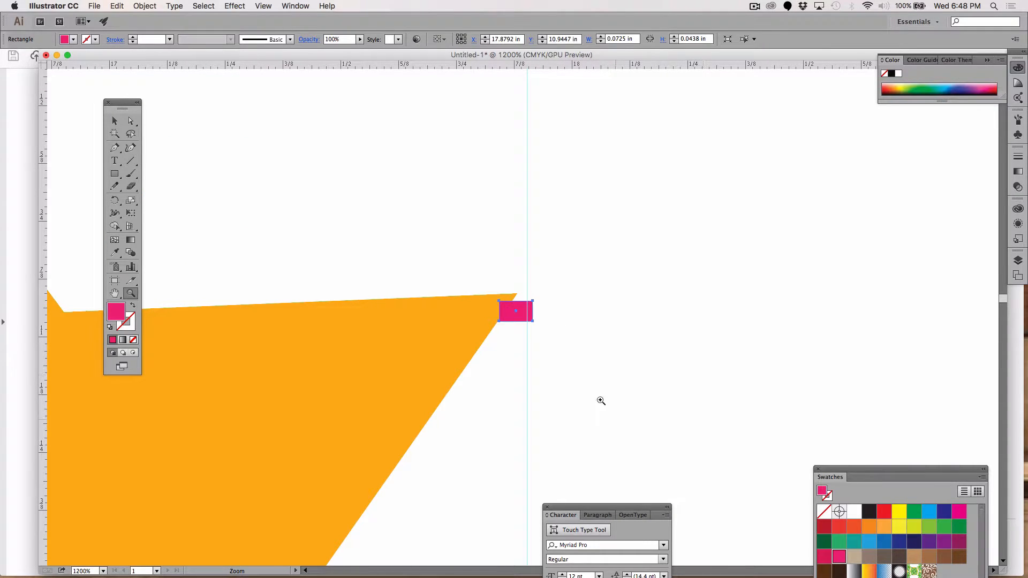
pyautogui.click(114, 123)
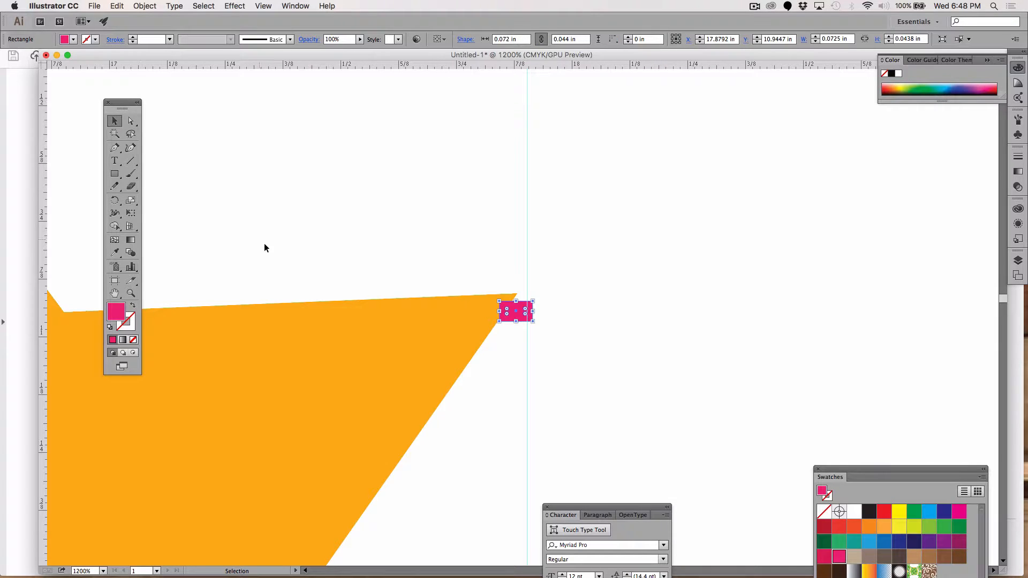
pyautogui.click(332, 250)
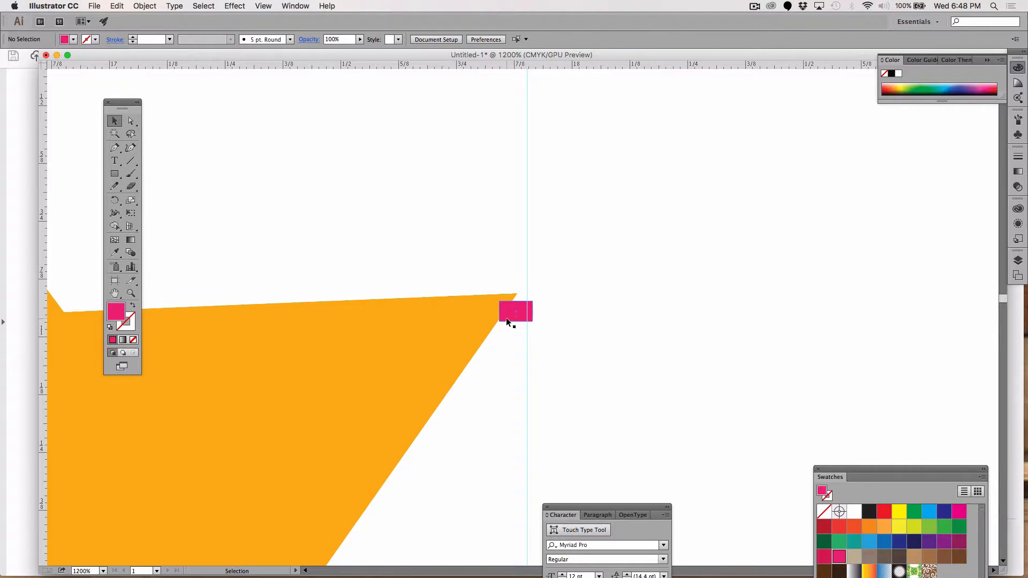
pyautogui.moveTo(508, 319); pyautogui.dragTo(503, 332)
pyautogui.click(587, 371)
# - Place vertical guides along the inner edges of both spacers, one at each end of the star row
pyautogui.moveTo(45, 287); pyautogui.dragTo(493, 335)
pyautogui.press('super+minus')
pyautogui.press('super+minus')
pyautogui.press('super+minus')
pyautogui.press('super+minus')
pyautogui.press('super+minus')
pyautogui.press('super+minus')
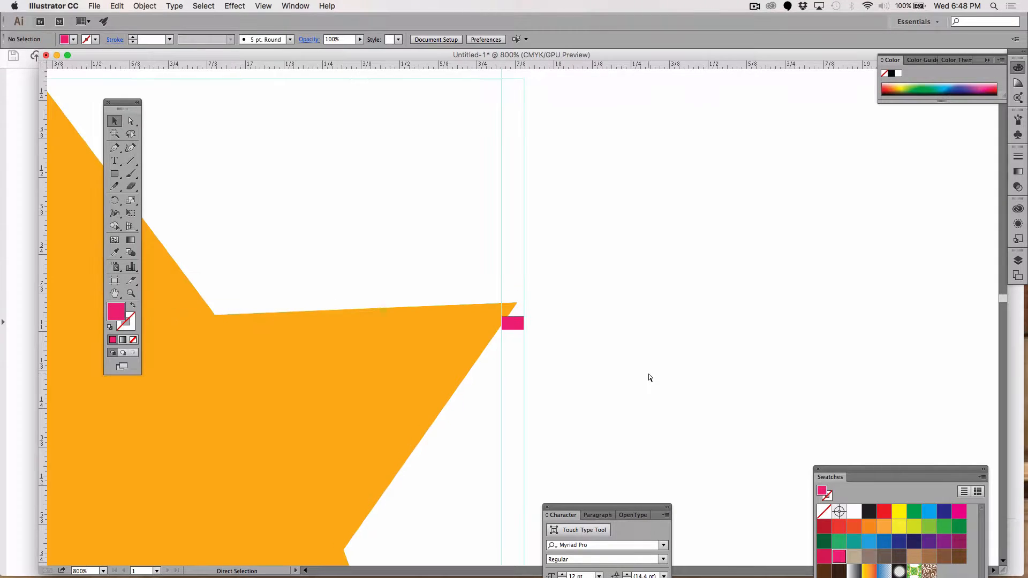
pyautogui.press('super+minus')
pyautogui.press('super+minus')
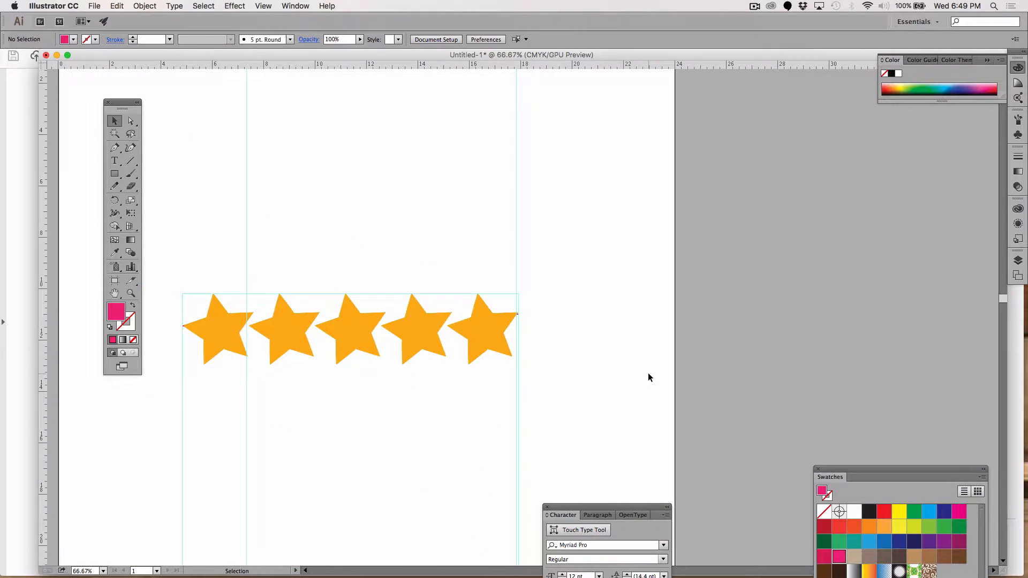
pyautogui.press('z')
pyautogui.moveTo(211, 344); pyautogui.dragTo(167, 303)
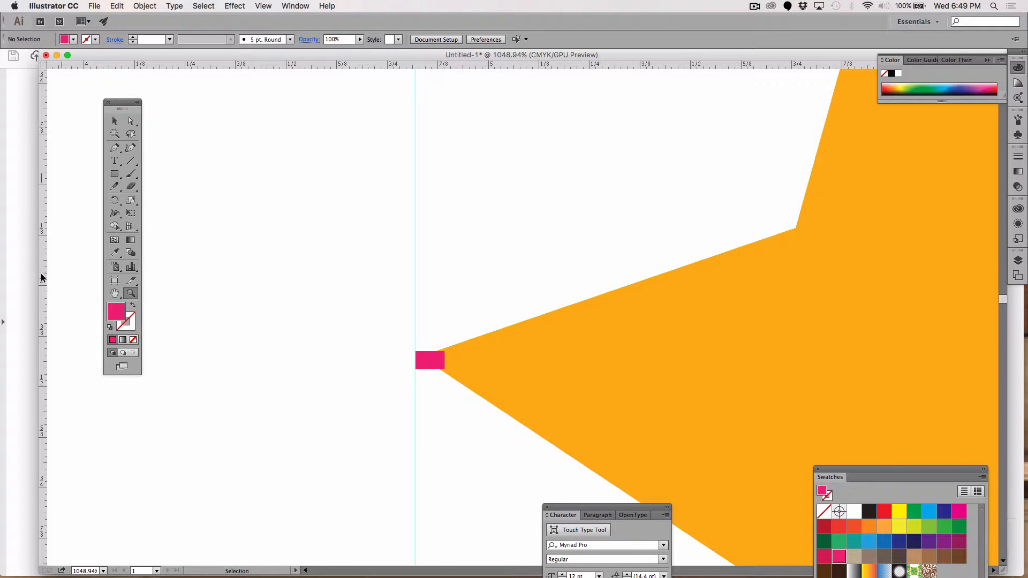
pyautogui.moveTo(43, 278); pyautogui.dragTo(445, 370)
# - Select all five orange stars in the row, leaving the pink spacers at both ends unselected
pyautogui.press('super+minus')
pyautogui.press('super+minus')
pyautogui.press('super+minus')
pyautogui.press('super+minus')
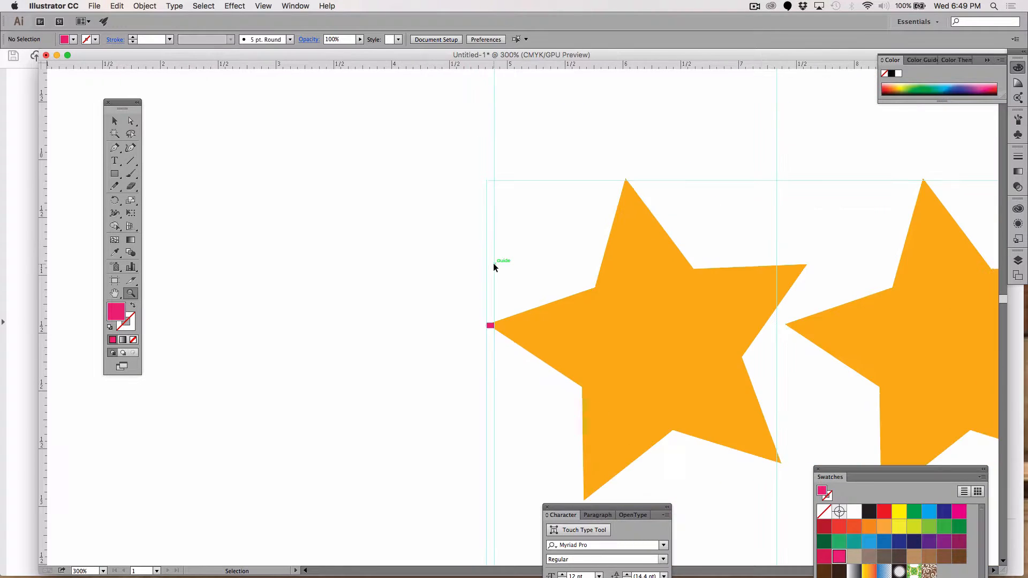
pyautogui.press('super+minus')
pyautogui.press('super+minus')
pyautogui.press('super+minus')
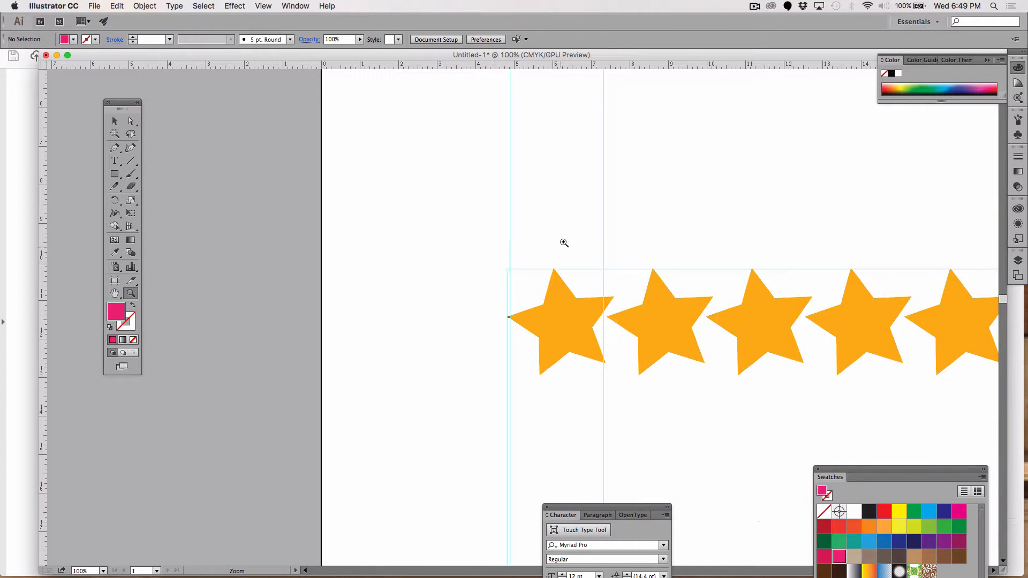
pyautogui.hscroll(5, 533, 280)
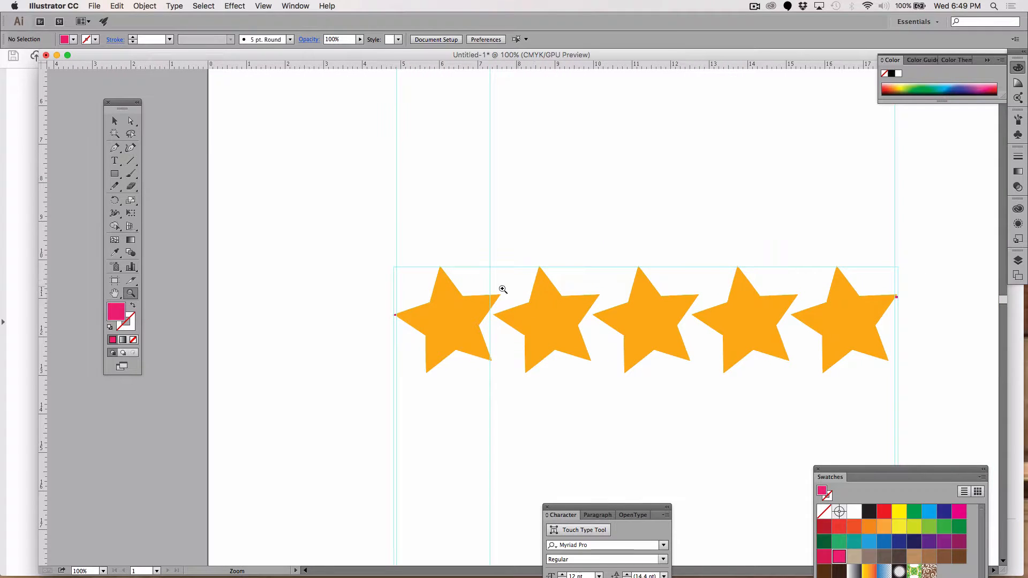
pyautogui.click(114, 120)
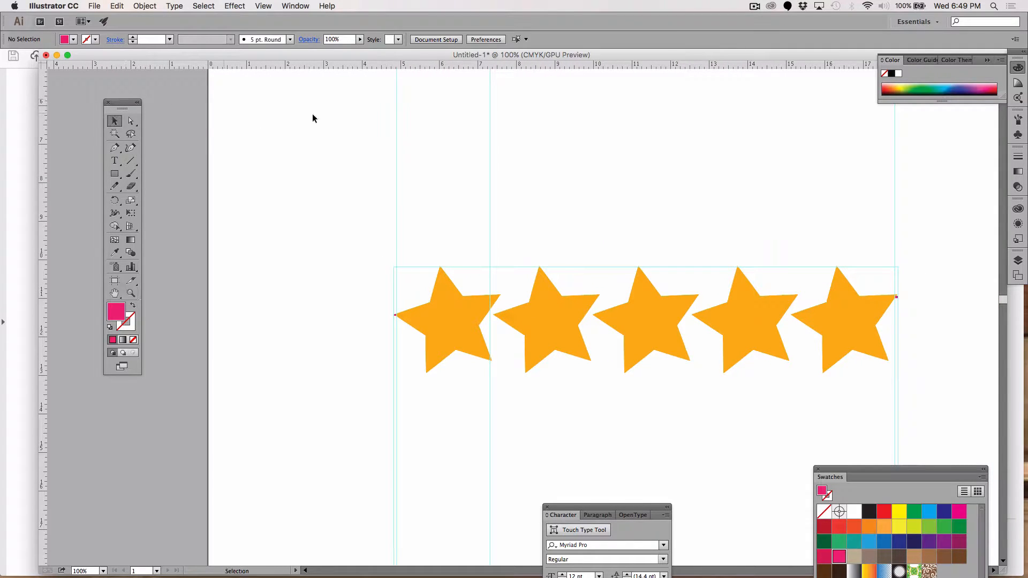
pyautogui.moveTo(423, 223); pyautogui.dragTo(839, 331)
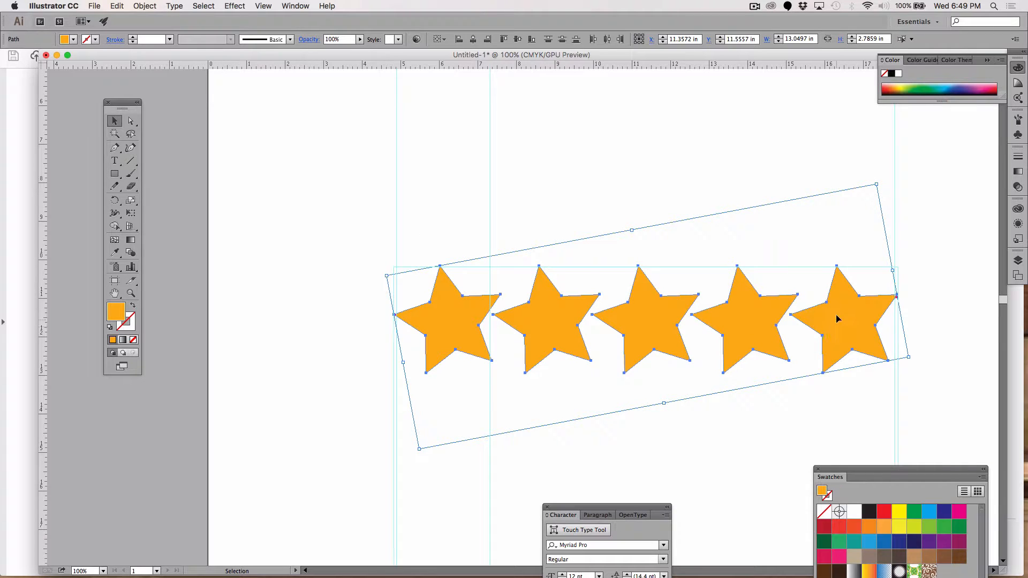
# - Shift the selected star row to the right so the first star's left tip meets the spacer's inner guide
pyautogui.press('z')
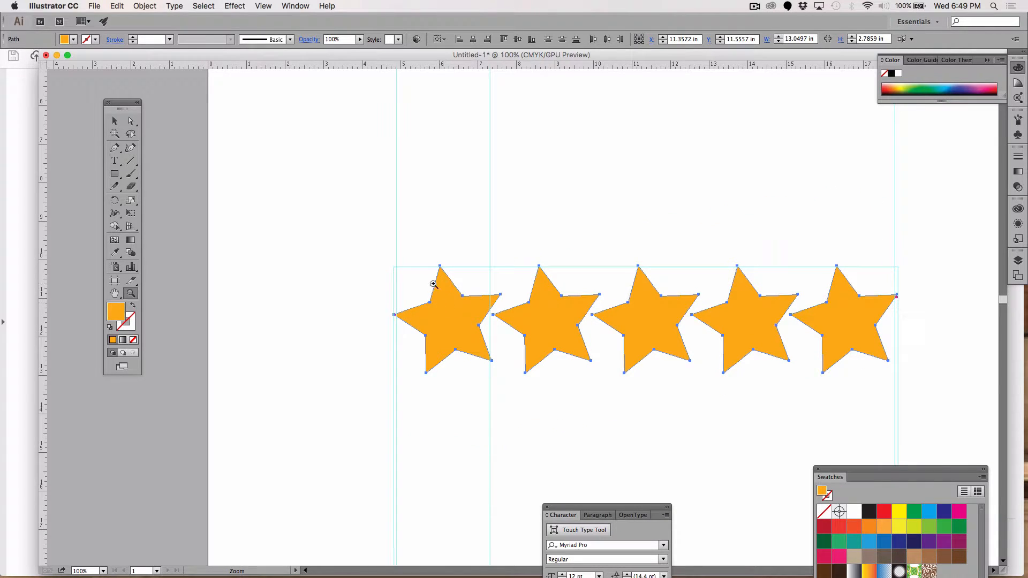
pyautogui.click(398, 314)
pyautogui.click(402, 315)
pyautogui.click(658, 321)
pyautogui.click(759, 333)
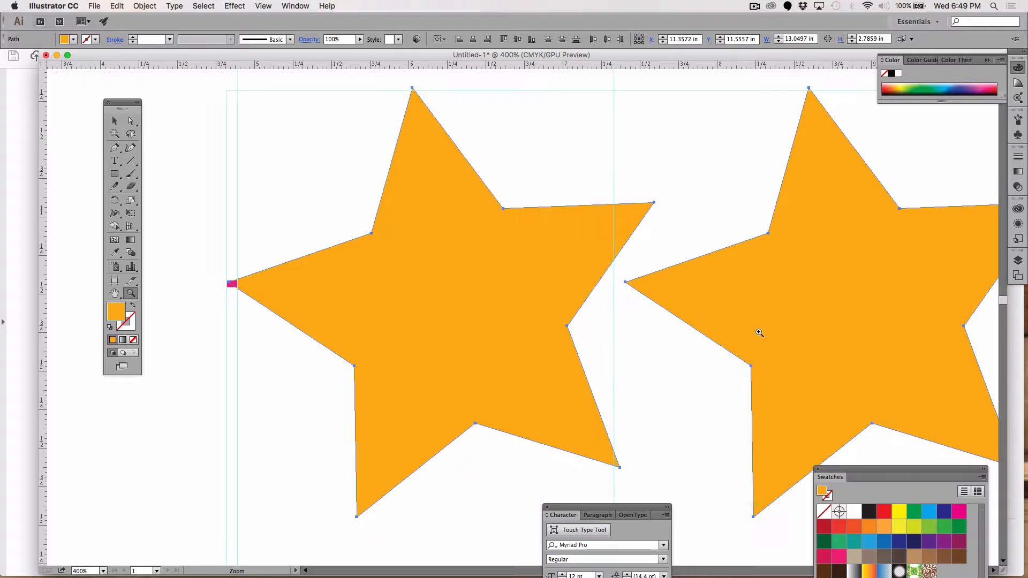
pyautogui.click(759, 332)
pyautogui.hscroll(-10, 731, 328)
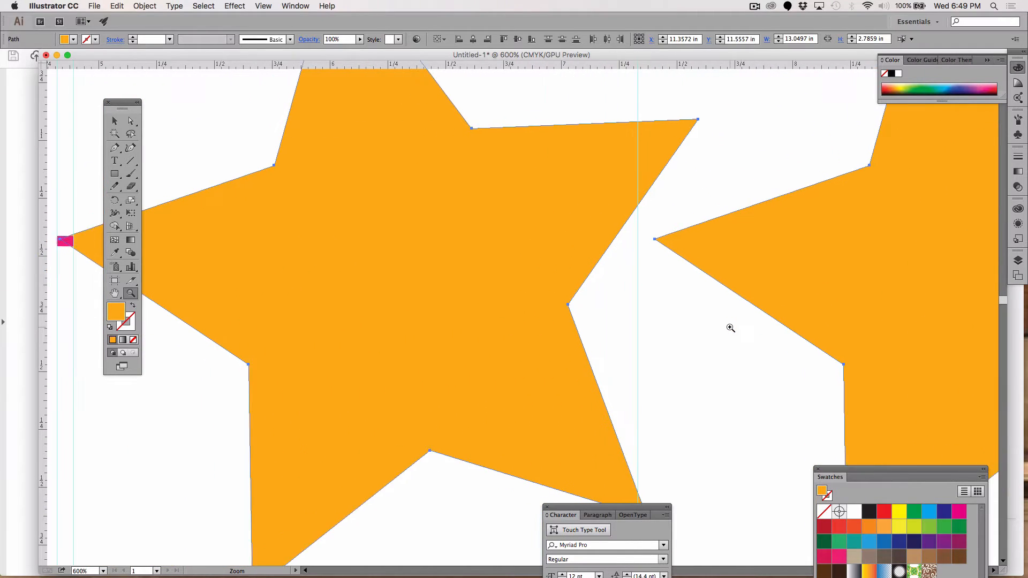
pyautogui.hscroll(-3, 730, 328)
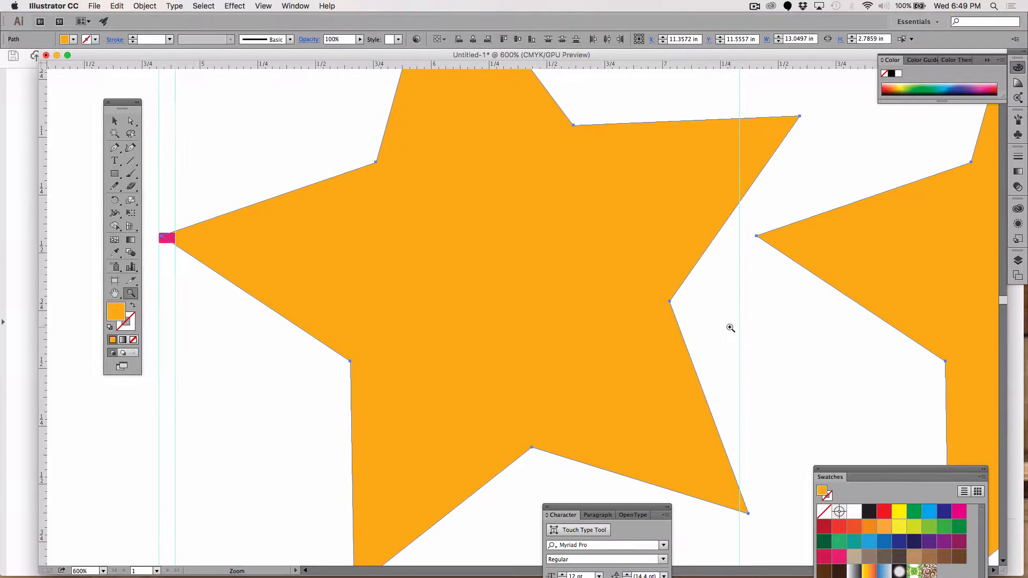
pyautogui.press('Right')
pyautogui.press('Right')
pyautogui.press('Right')
pyautogui.press('Right')
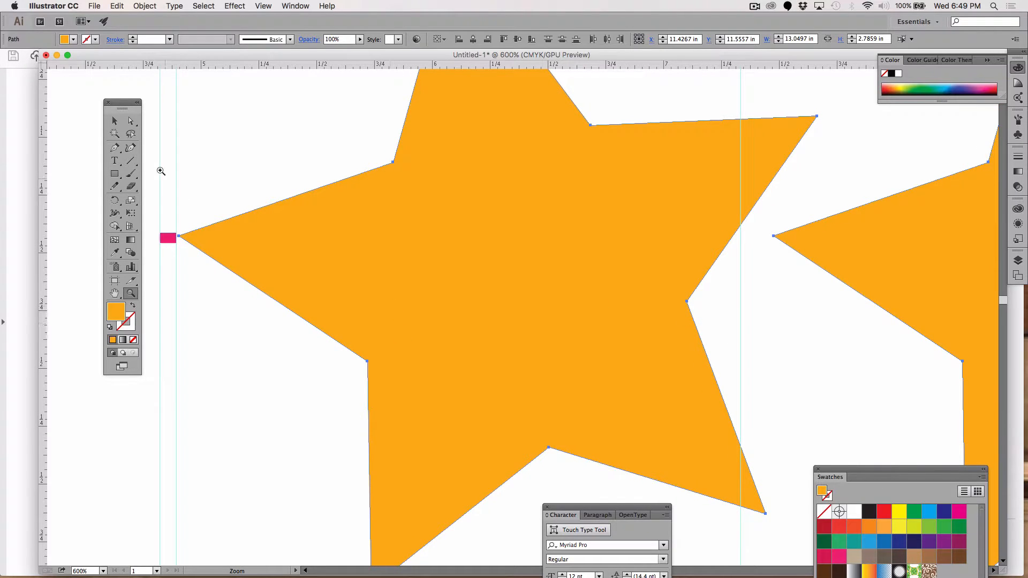
pyautogui.click(114, 122)
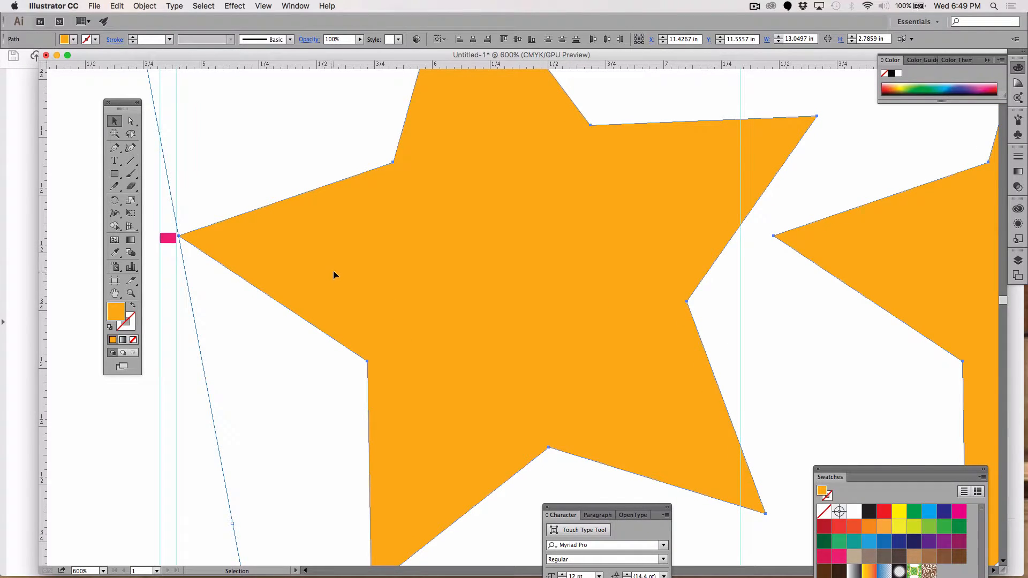
pyautogui.moveTo(334, 275)
pyautogui.mouseDown()
pyautogui.moveTo(368, 273)
pyautogui.moveTo(336, 277)
pyautogui.mouseUp()
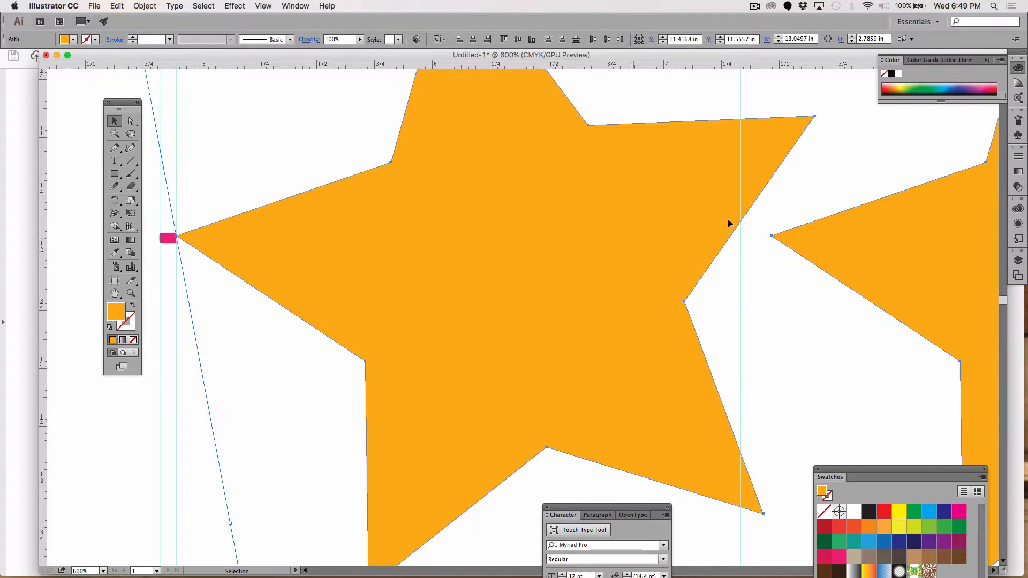
# - Move the document window left and examine how the first star's left tip aligns with the spacer's inner guide
pyautogui.press('a')
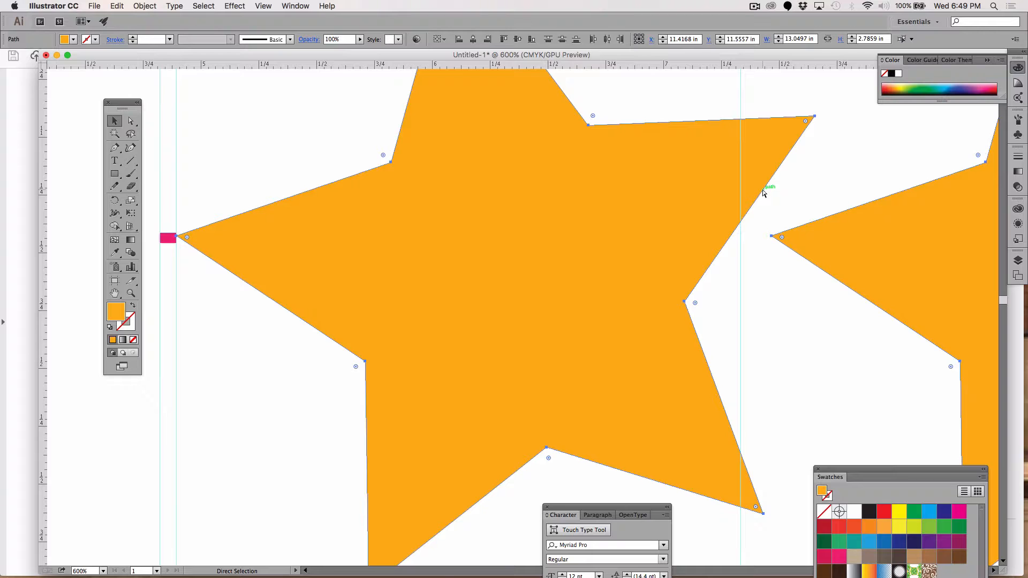
pyautogui.press('super+0')
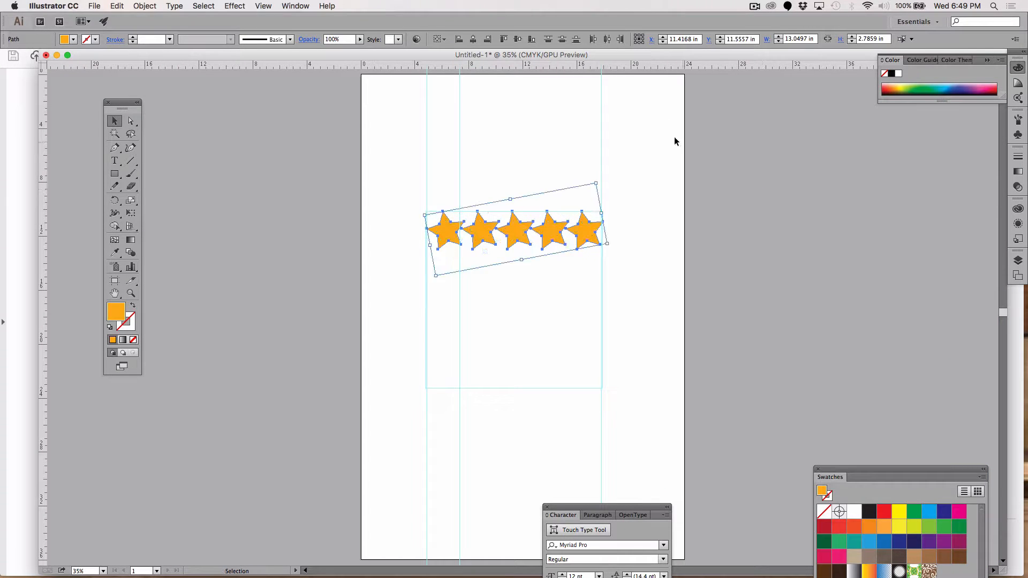
pyautogui.press('z')
pyautogui.click(611, 227)
pyautogui.click(539, 286)
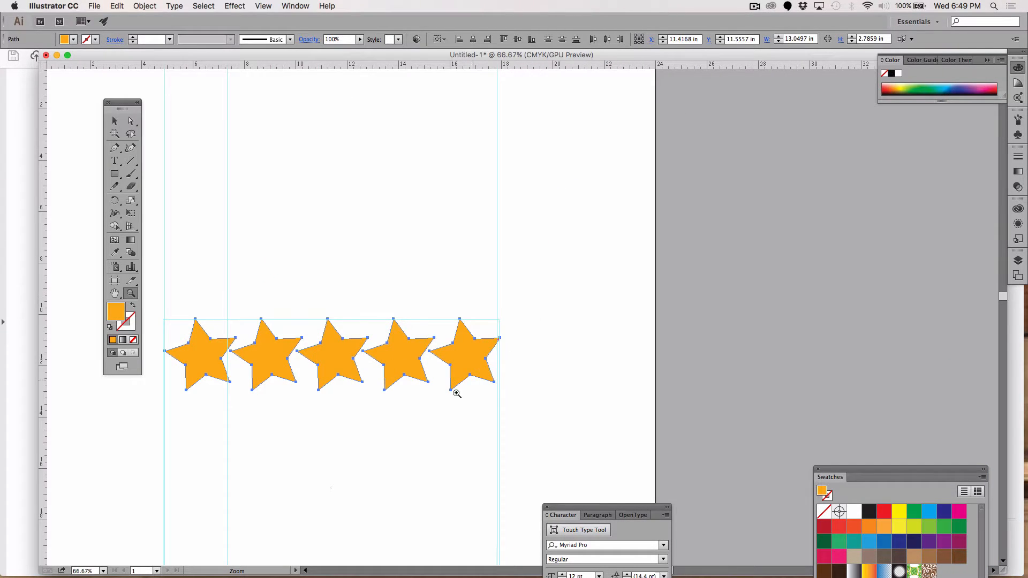
pyautogui.click(456, 391)
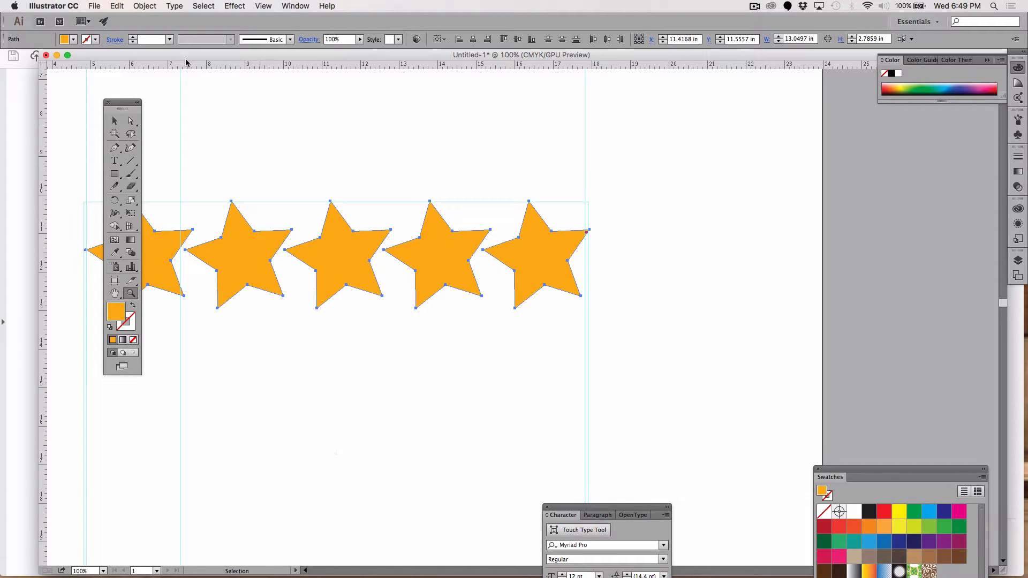
pyautogui.moveTo(186, 55); pyautogui.dragTo(144, 53)
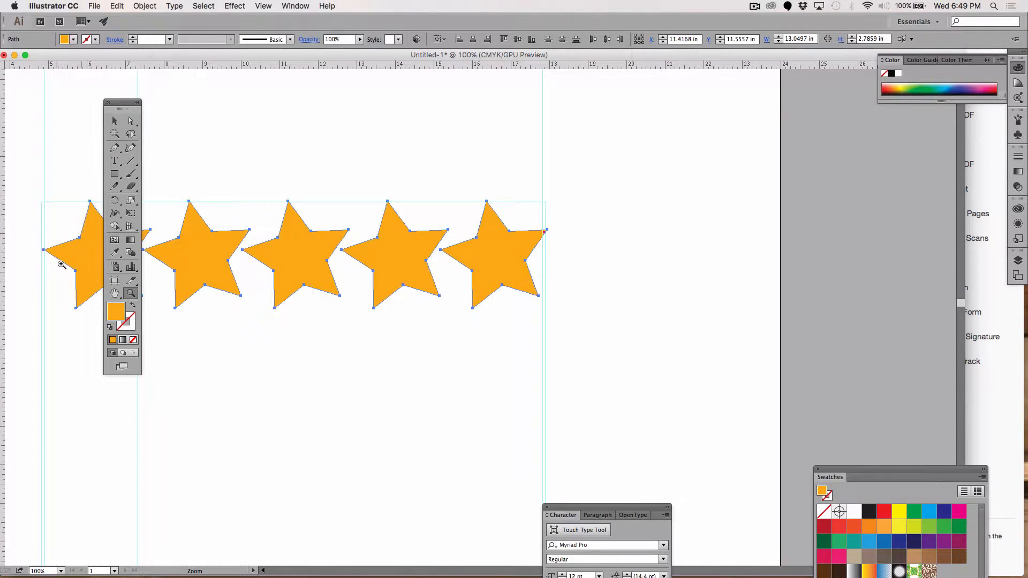
pyautogui.click(45, 251)
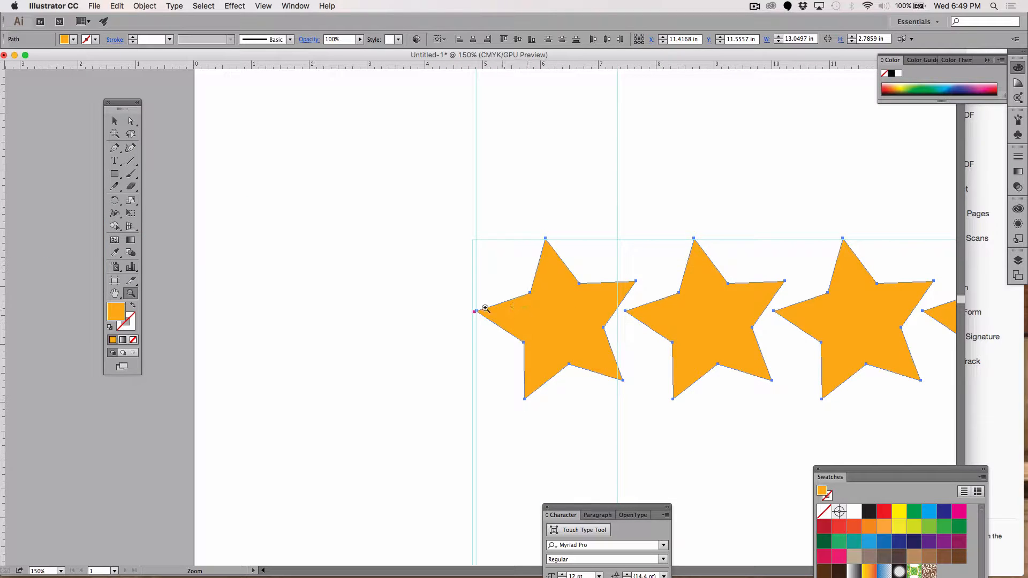
pyautogui.moveTo(485, 309)
pyautogui.mouseDown()
pyautogui.moveTo(477, 314)
pyautogui.moveTo(489, 329)
pyautogui.moveTo(476, 306)
pyautogui.mouseUp()
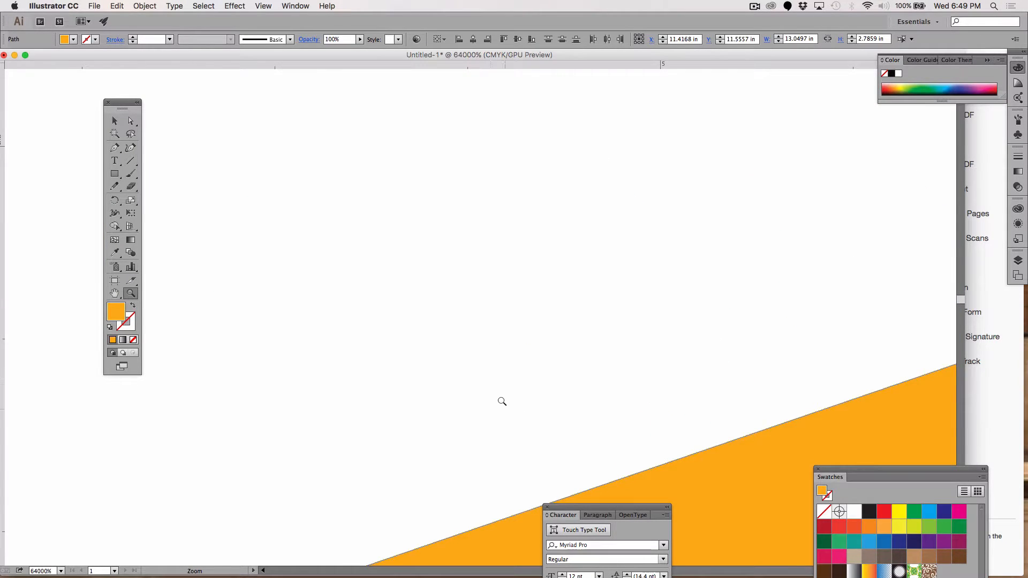
pyautogui.scroll(-7, 491, 378)
pyautogui.hscroll(-4, 491, 378)
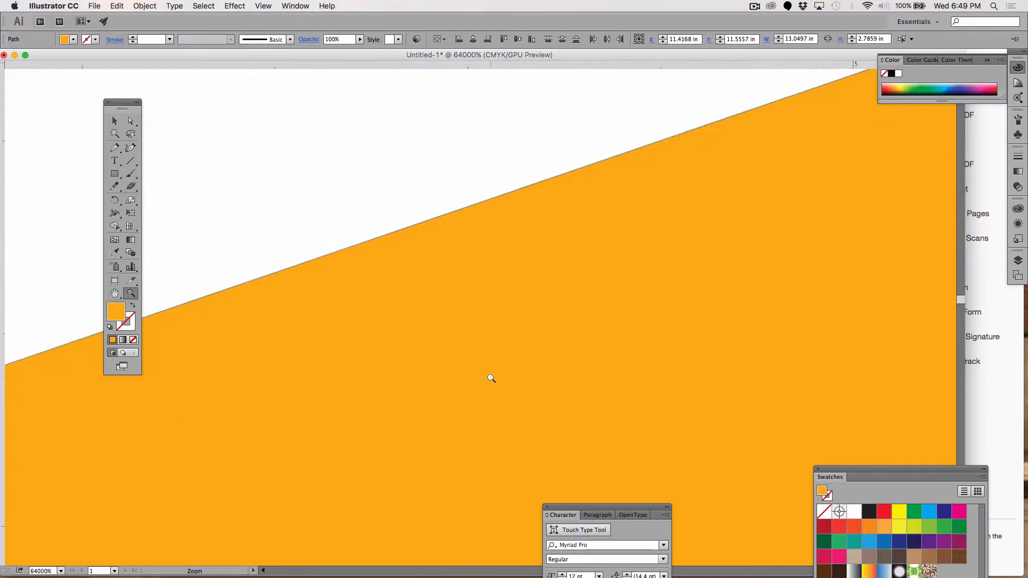
pyautogui.keyDown('alt'); pyautogui.click(491, 379); pyautogui.keyUp('alt')
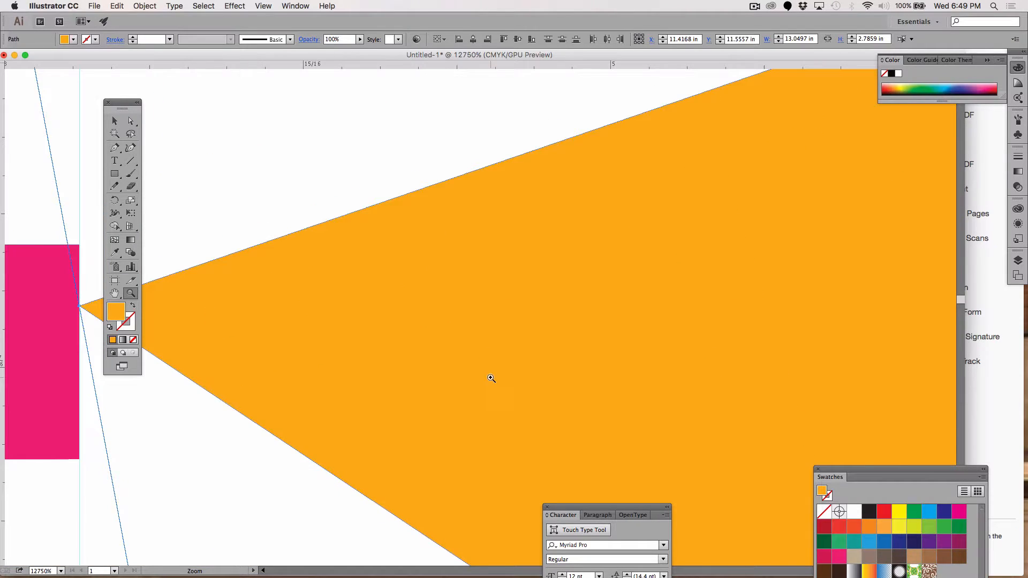
# - Scale the star row down from the first star's left tip to about 12.93 in wide, ending at the inner guide beside the last star
pyautogui.click(131, 201)
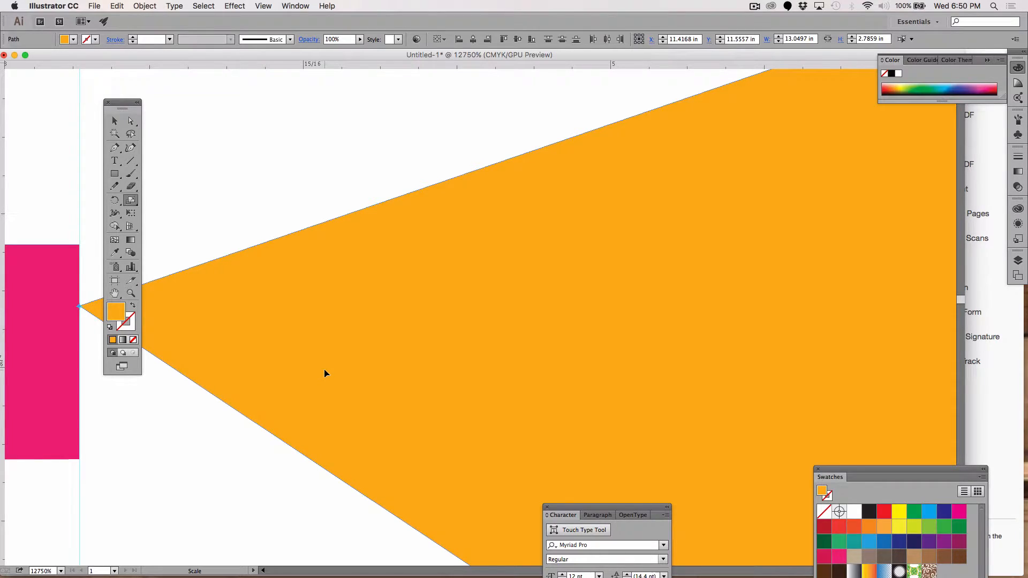
pyautogui.press('super+minus')
pyautogui.press('super+minus')
pyautogui.press('super+minus')
pyautogui.press('super+minus')
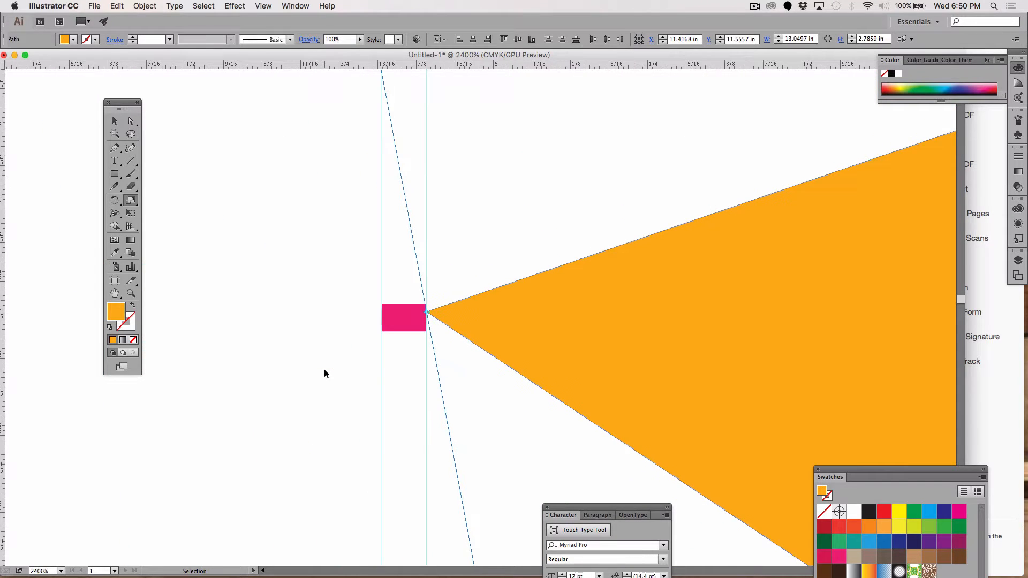
pyautogui.press('super+minus')
pyautogui.press('super+minus')
pyautogui.press('super+minus')
pyautogui.press('super+minus')
pyautogui.press('super+minus')
pyautogui.press('super+minus')
pyautogui.press('super+minus')
pyautogui.press('super+minus')
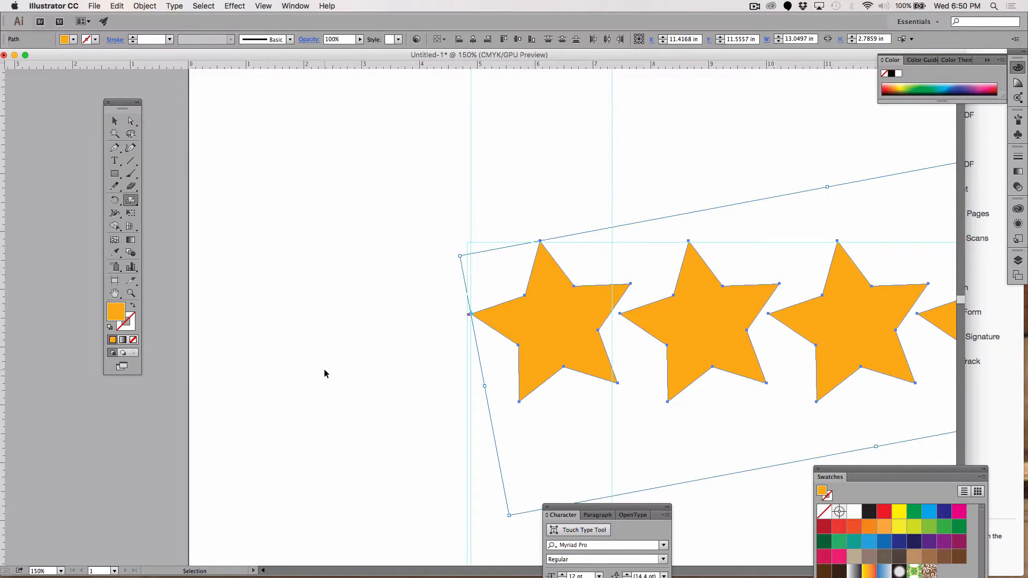
pyautogui.press('super+minus')
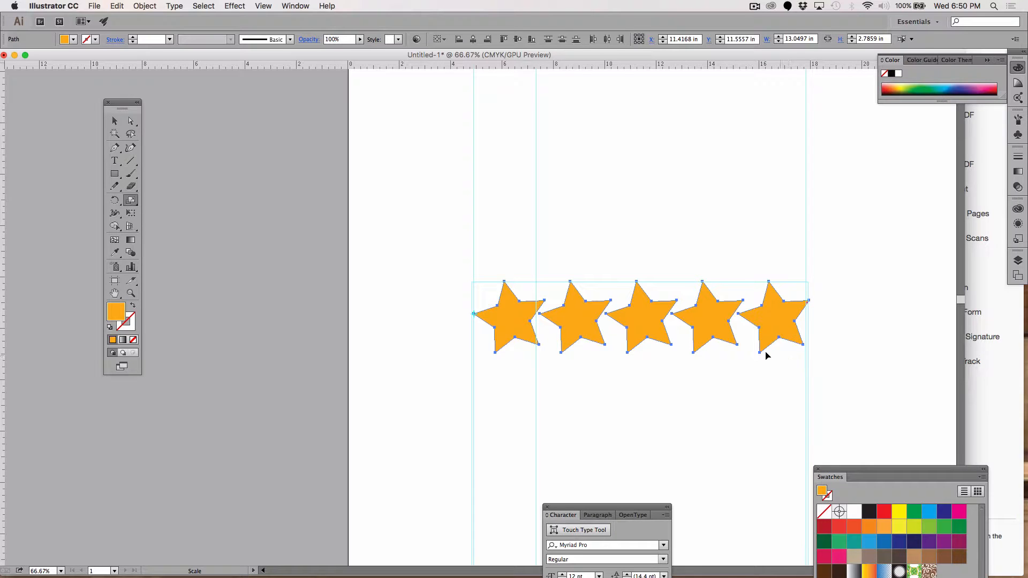
pyautogui.press('space')
pyautogui.moveTo(805, 322); pyautogui.dragTo(605, 310)
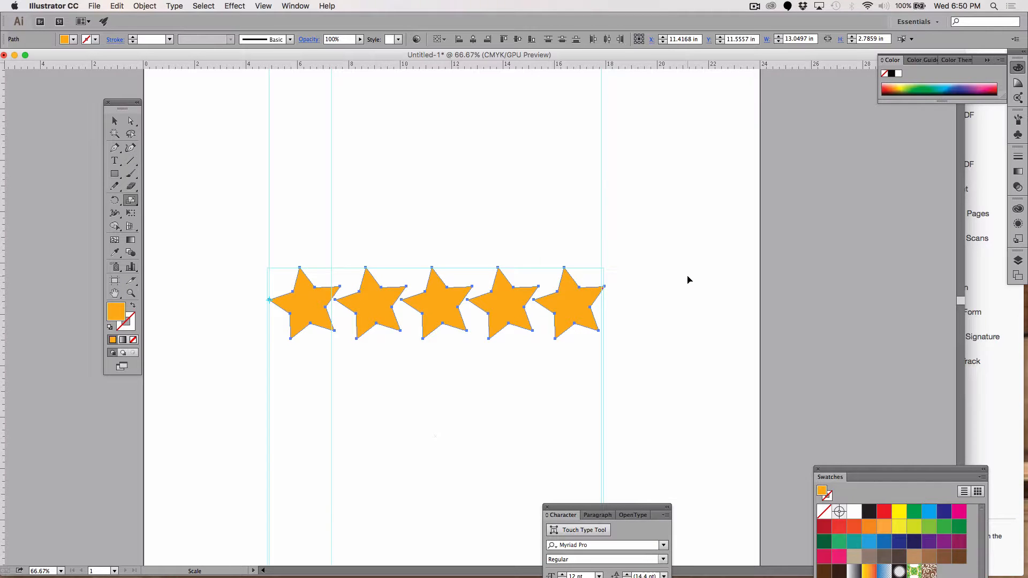
pyautogui.press('super+equal')
pyautogui.press('super+equal')
pyautogui.press('super+equal')
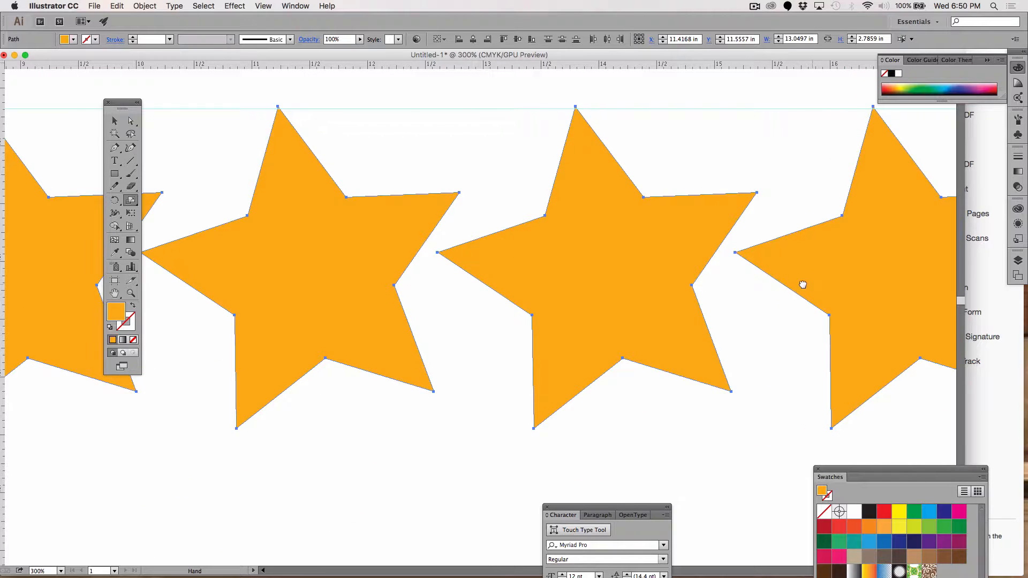
pyautogui.moveTo(801, 285); pyautogui.dragTo(533, 291)
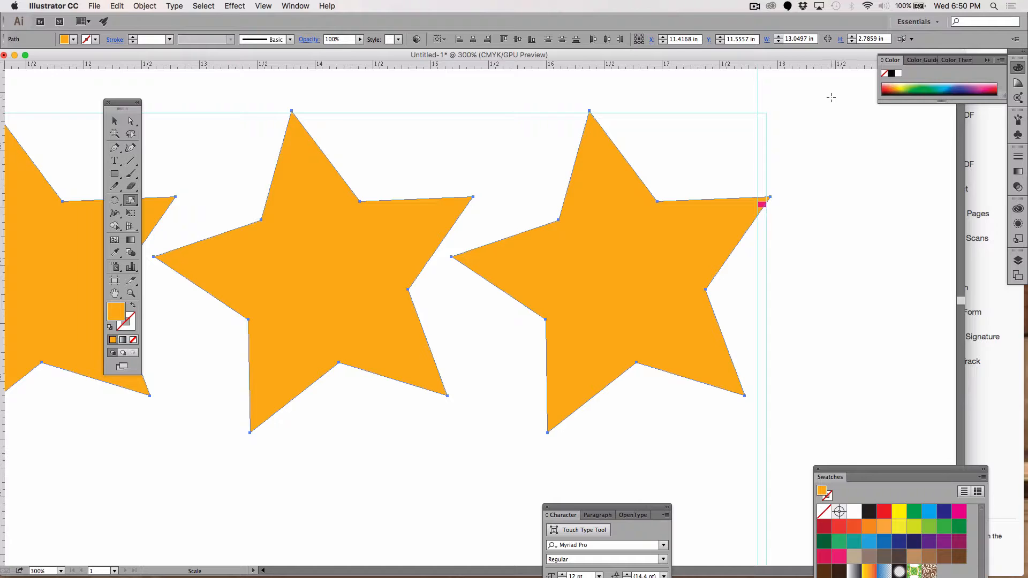
pyautogui.moveTo(832, 98); pyautogui.dragTo(818, 123)
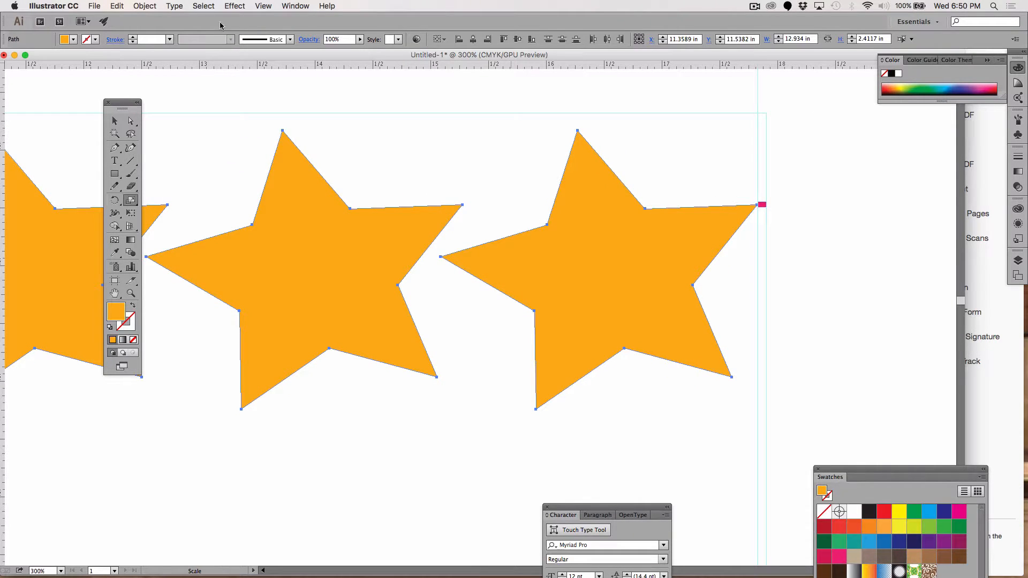
# - Examine the gap between the tips of the last two stars in the scaled row
pyautogui.press('z')
pyautogui.moveTo(246, 231); pyautogui.dragTo(691, 204)
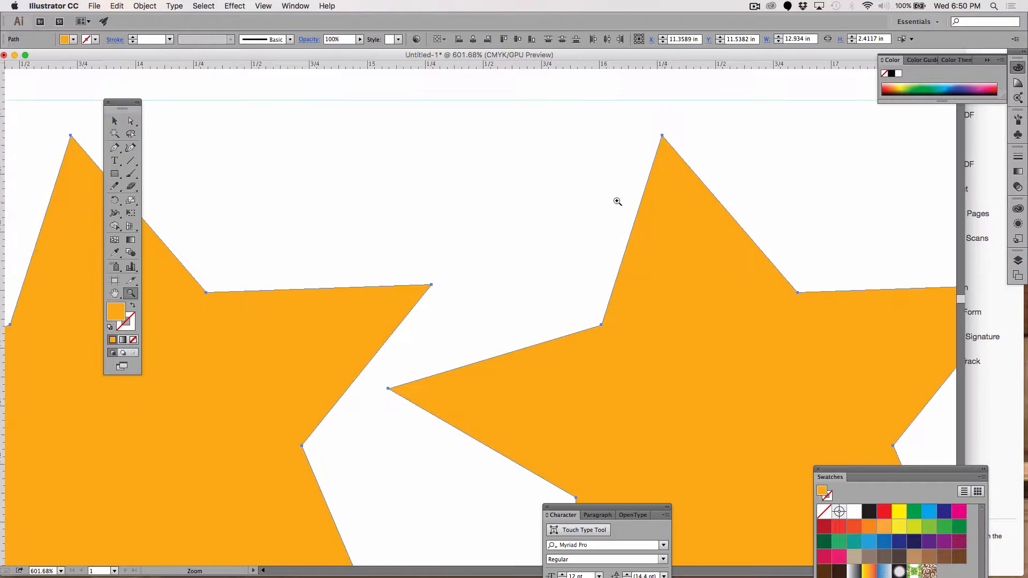
pyautogui.press('super+plus')
pyautogui.press('super+plus')
pyautogui.press('super+plus')
pyautogui.press('super+plus')
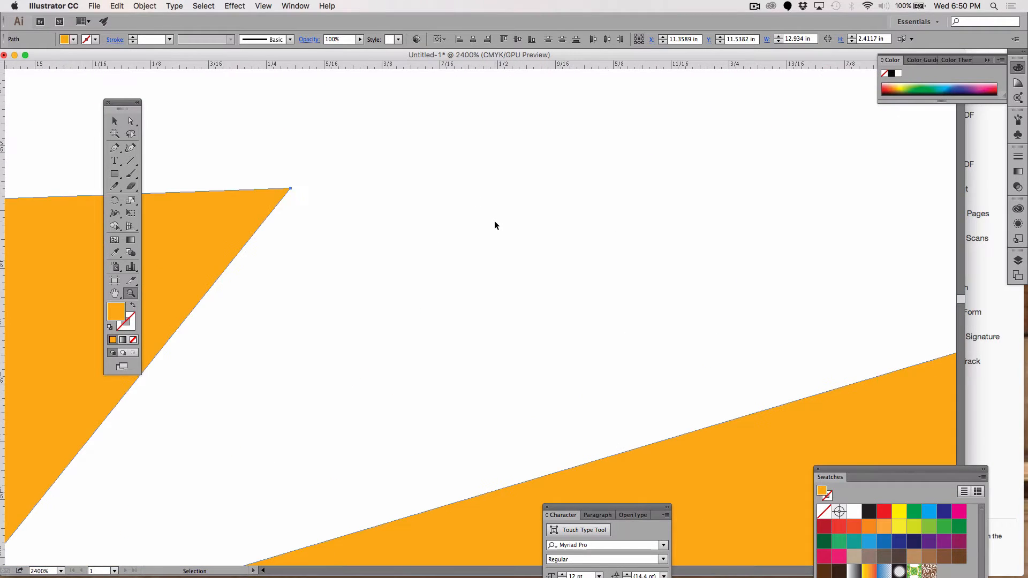
pyautogui.press('super+minus')
pyautogui.press('super+minus')
pyautogui.press('super+minus')
pyautogui.press('super+minus')
pyautogui.press('super+minus')
pyautogui.press('super+minus')
pyautogui.press('super+minus')
pyautogui.press('super+minus')
pyautogui.press('super+minus')
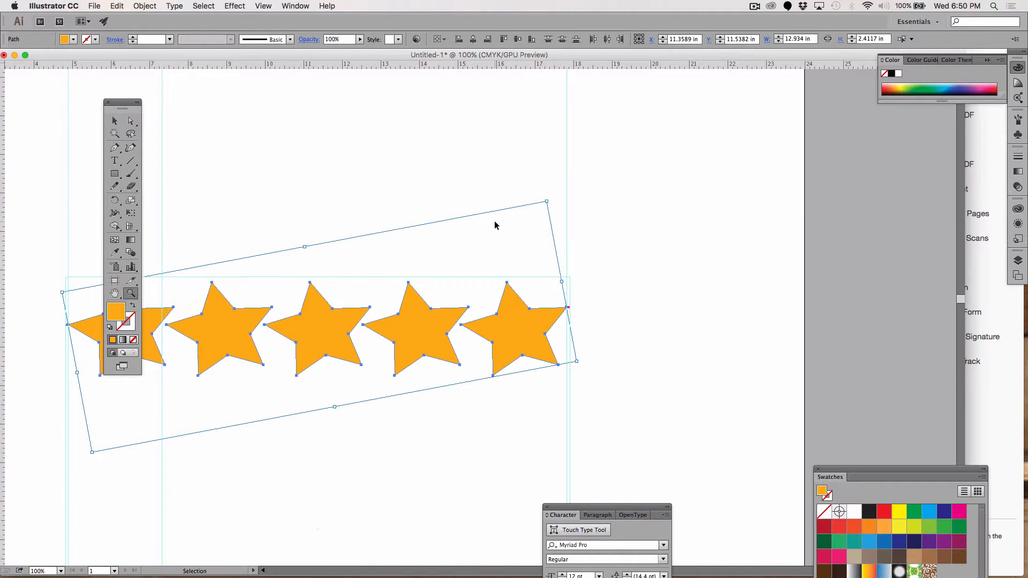
# - Move the tools palette clear of the first star and examine how its left tip meets the pink spacer
pyautogui.moveTo(125, 106); pyautogui.dragTo(394, 69)
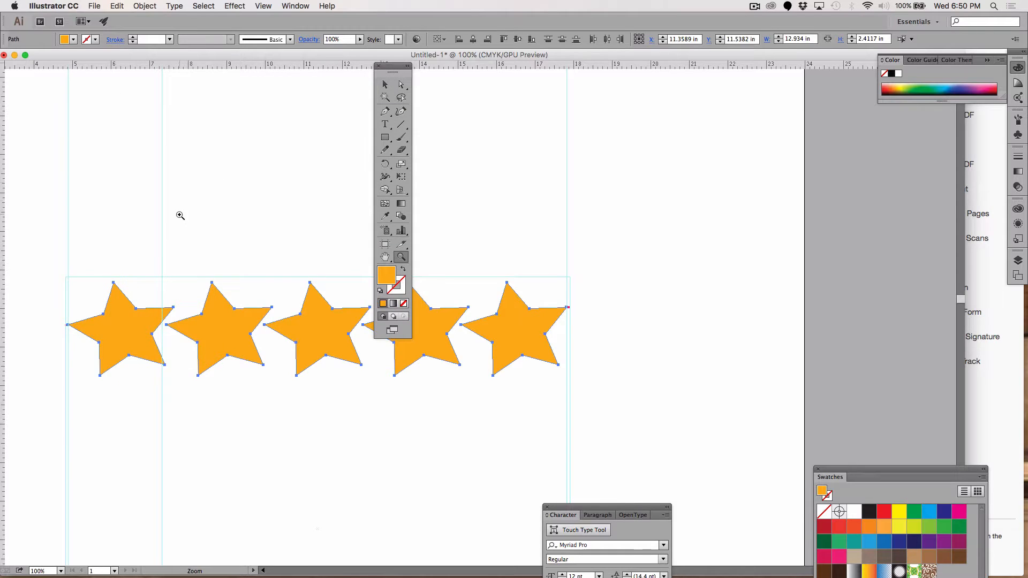
pyautogui.click(164, 200)
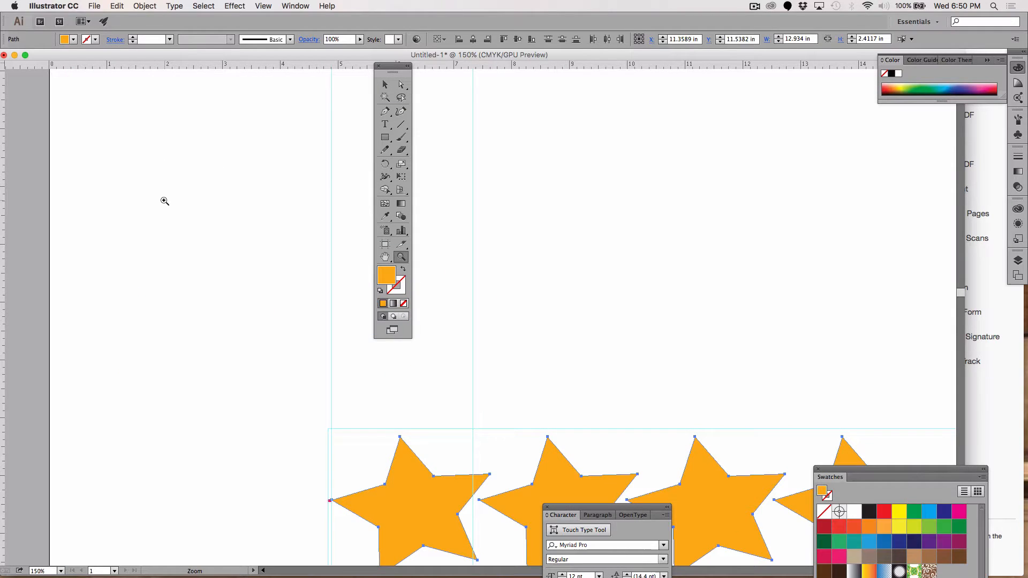
pyautogui.click(339, 502)
pyautogui.click(471, 312)
pyautogui.click(464, 303)
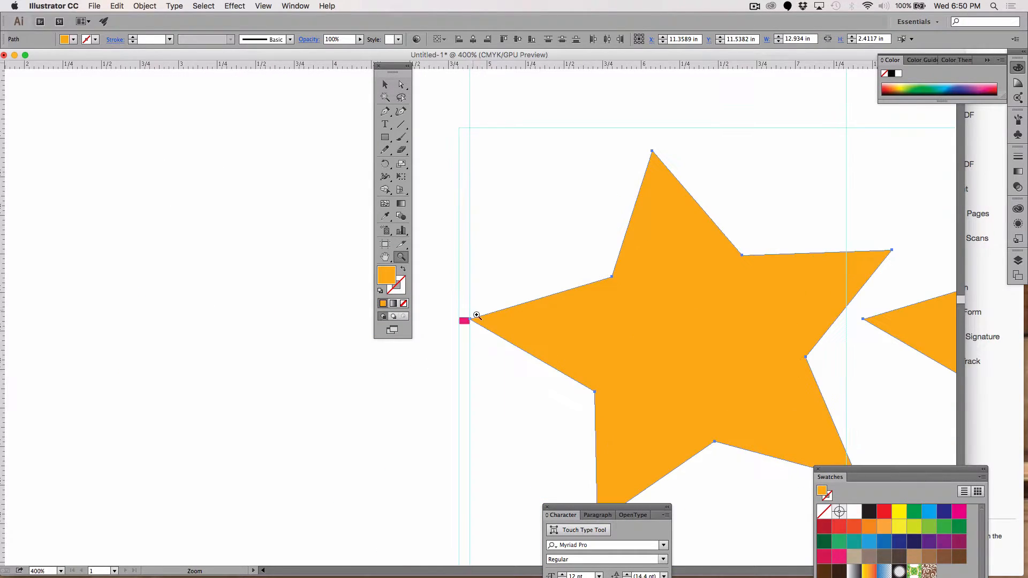
pyautogui.click(478, 317)
pyautogui.click(481, 326)
pyautogui.click(474, 313)
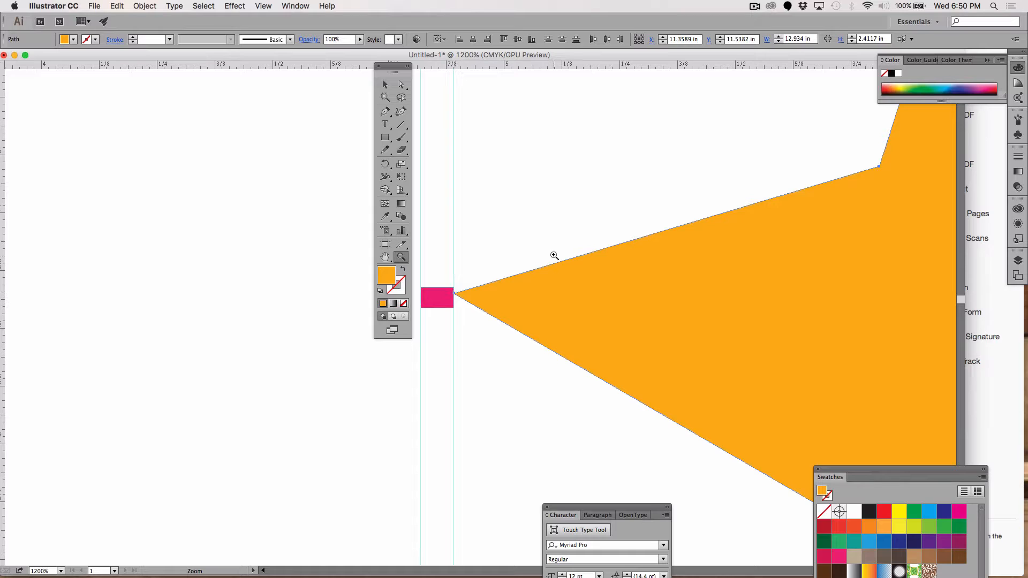
# - Deselect the star row and delete the small pink spacers at both ends
pyautogui.press('super+0')
pyautogui.press('super+minus')
pyautogui.press('super+minus')
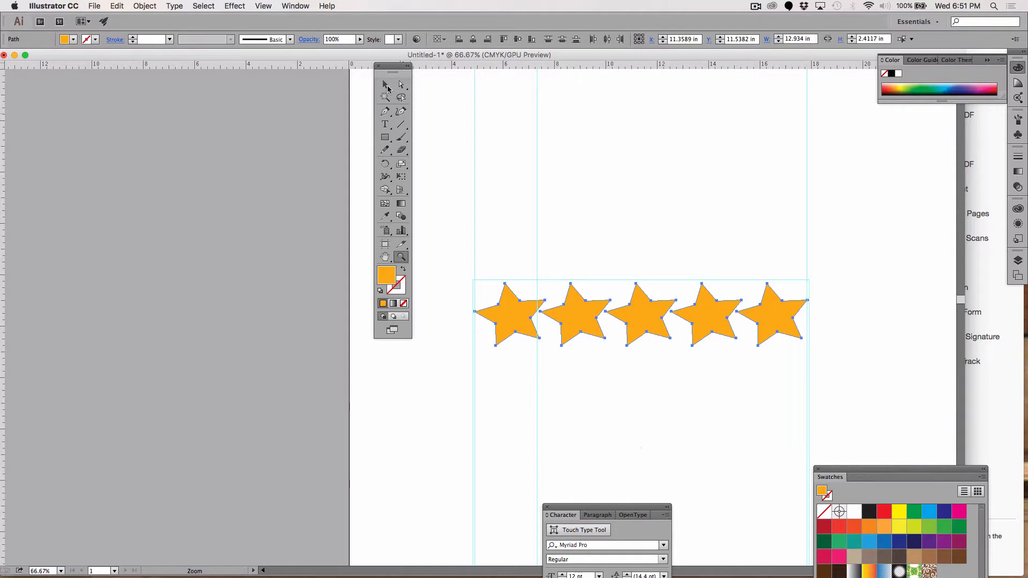
pyautogui.click(512, 180)
pyautogui.scroll(-4, 602, 288)
pyautogui.hscroll(2, 602, 288)
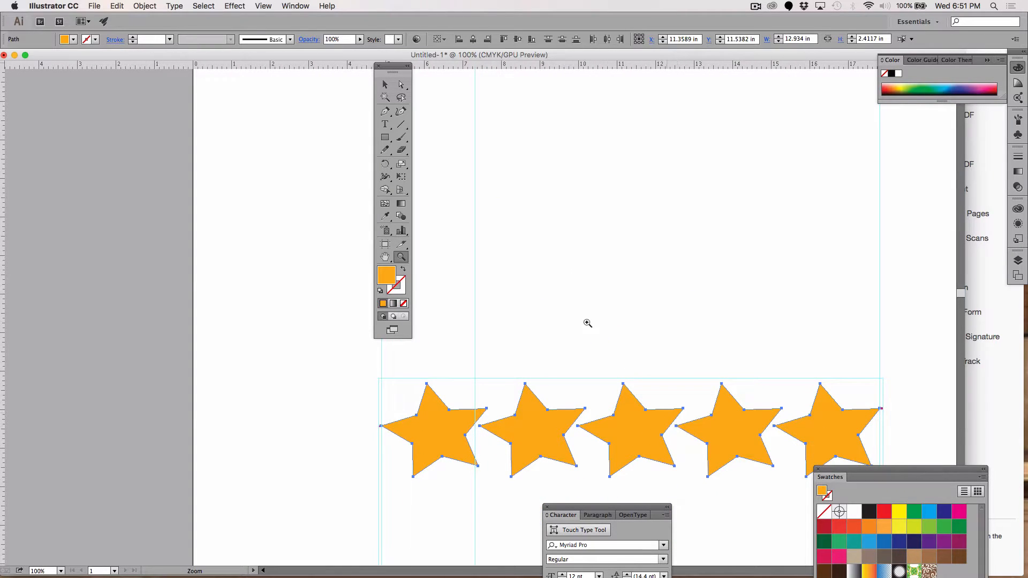
pyautogui.click(385, 85)
pyautogui.click(609, 237)
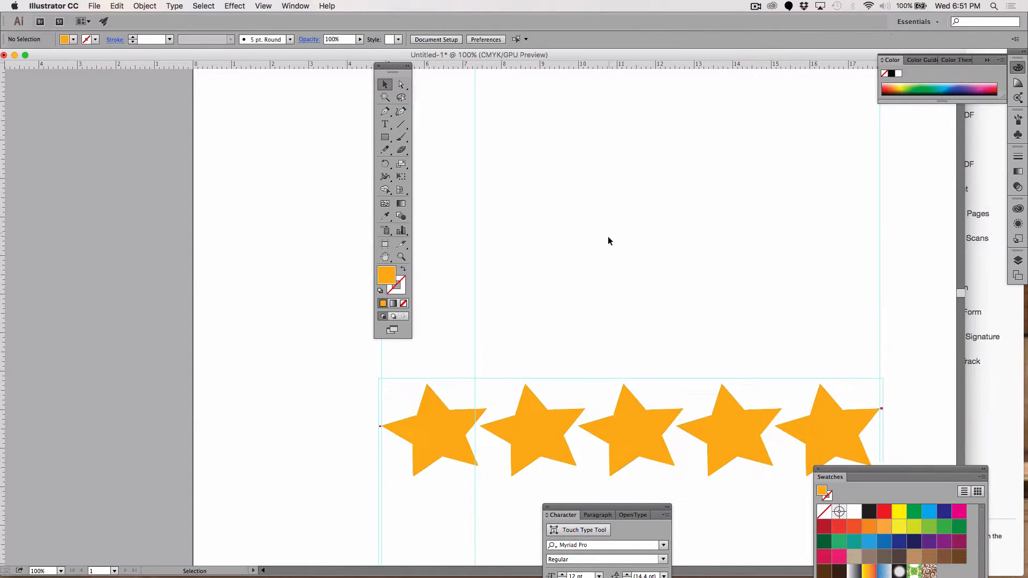
pyautogui.click(884, 410)
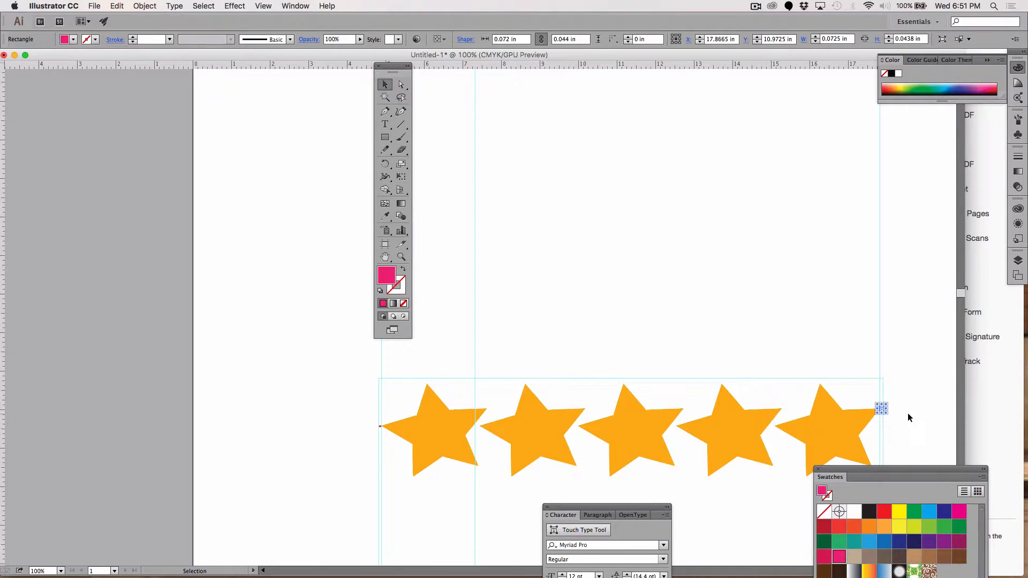
pyautogui.click(381, 426)
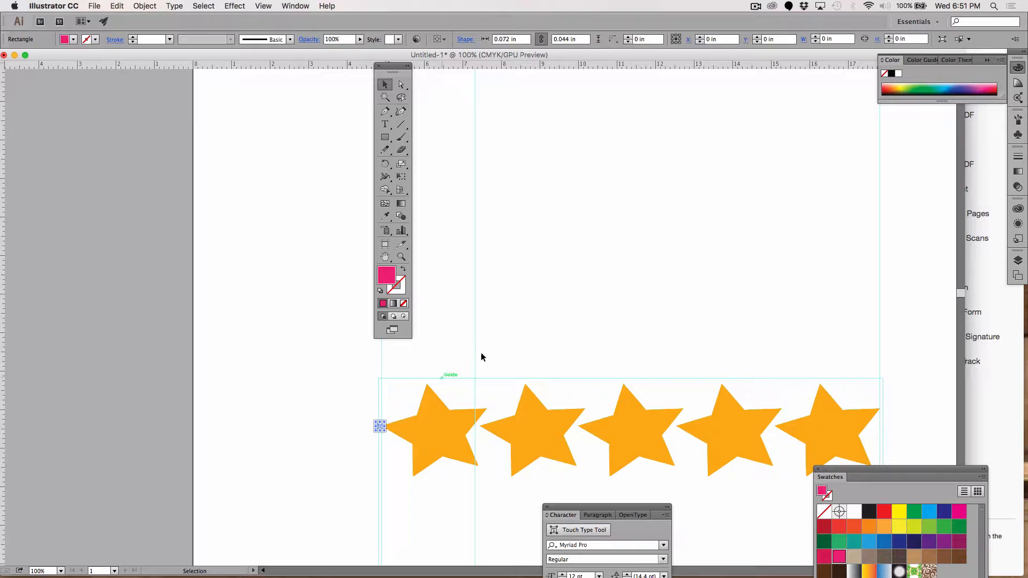
pyautogui.click(513, 341)
# - Nudge the whole star row up slightly at the square guide's upper edge, to a Y position of about 11.50 in
pyautogui.moveTo(363, 375); pyautogui.dragTo(839, 441)
pyautogui.press('Up')
pyautogui.press('Up')
pyautogui.press('Up')
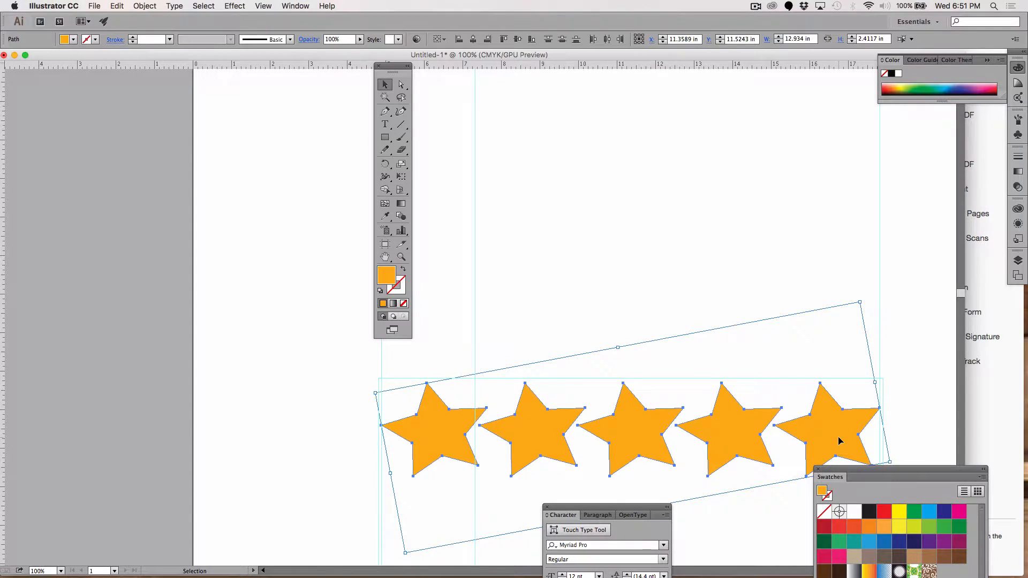
pyautogui.click(737, 282)
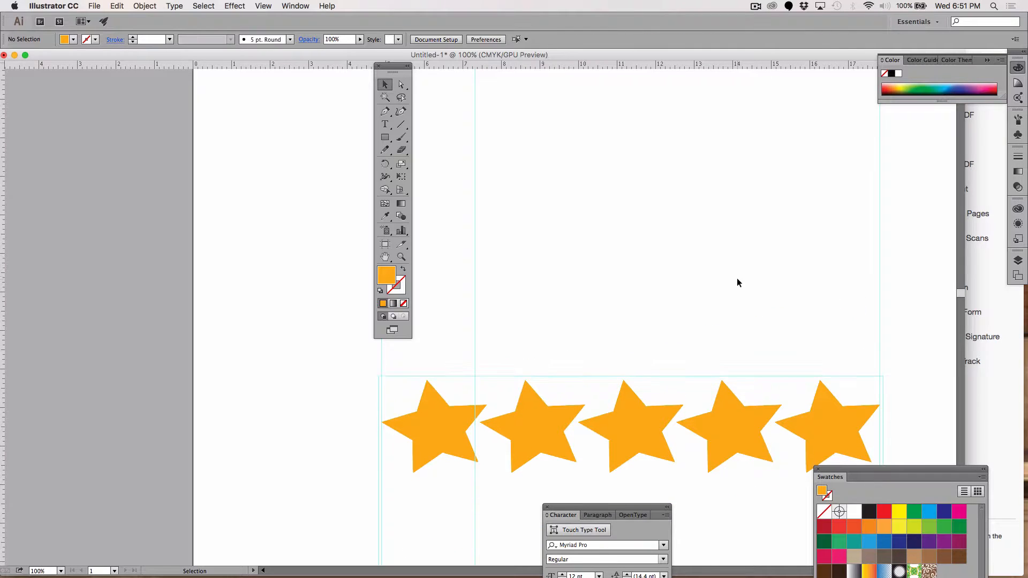
pyautogui.scroll(-5, 737, 283)
pyautogui.click(846, 322)
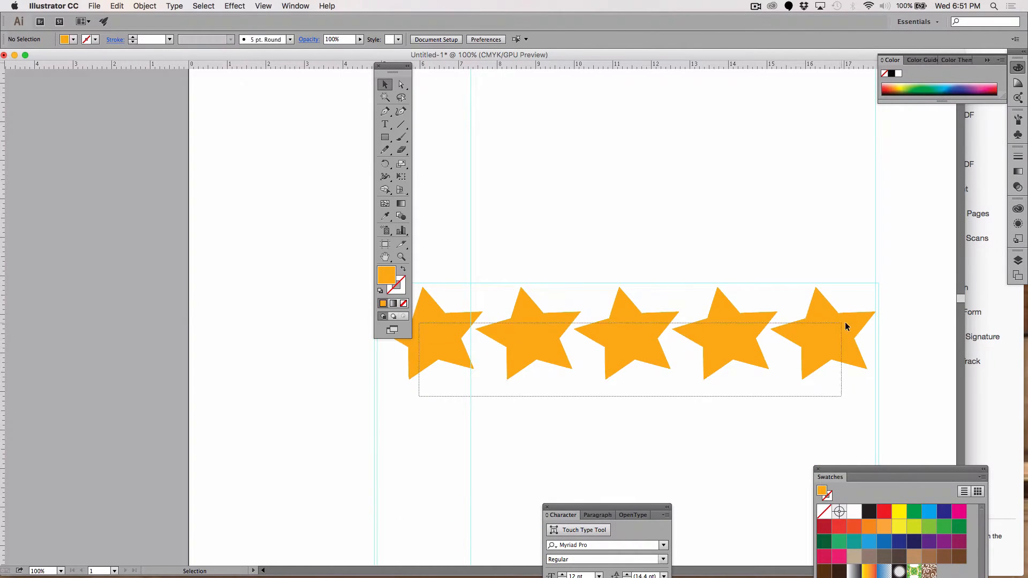
pyautogui.press('super+minus')
pyautogui.press('super+minus')
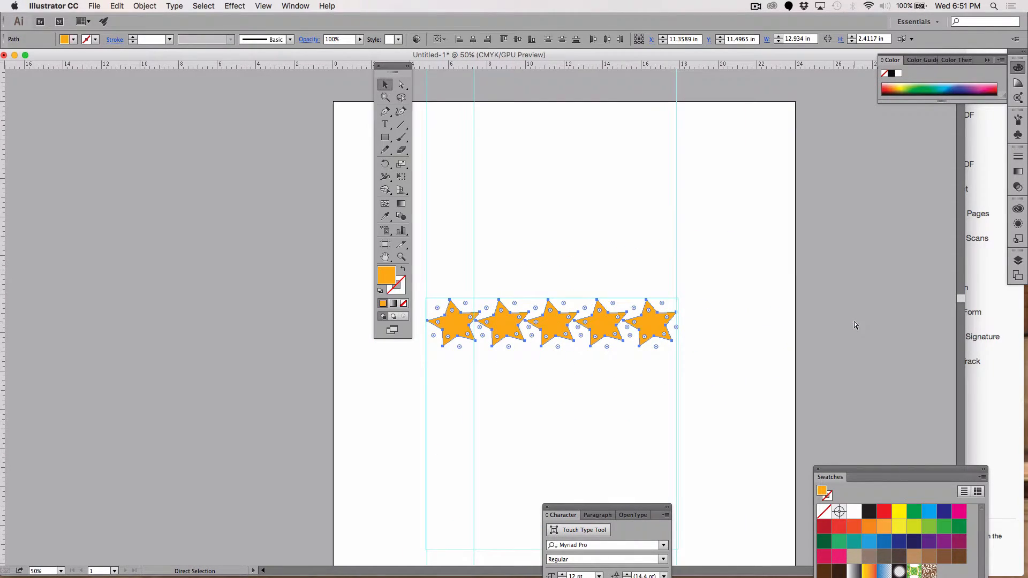
pyautogui.press('v')
pyautogui.scroll(-3, 837, 330)
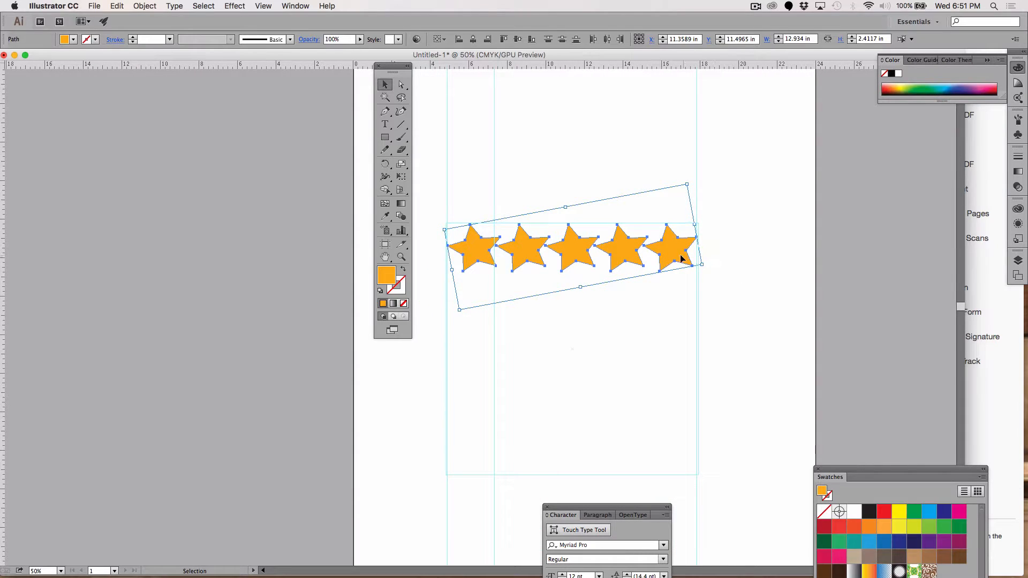
pyautogui.moveTo(682, 260); pyautogui.dragTo(681, 342)
pyautogui.press('super+z')
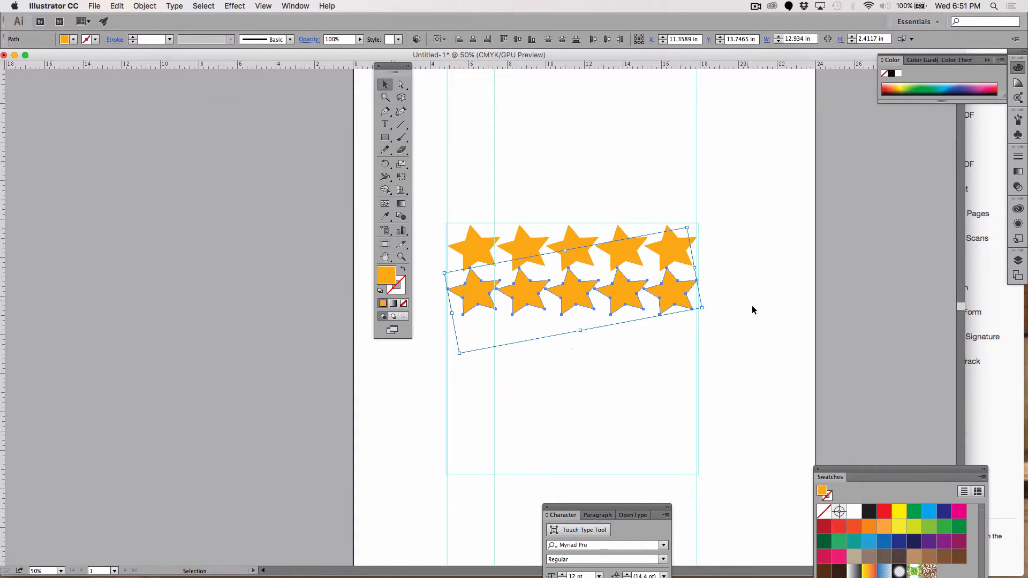
pyautogui.click(752, 327)
pyautogui.moveTo(753, 342); pyautogui.dragTo(478, 287)
pyautogui.press('Delete')
# - Duplicate the star row directly below itself and repeat the copy three more times to make five rows
pyautogui.moveTo(737, 296); pyautogui.dragTo(459, 205)
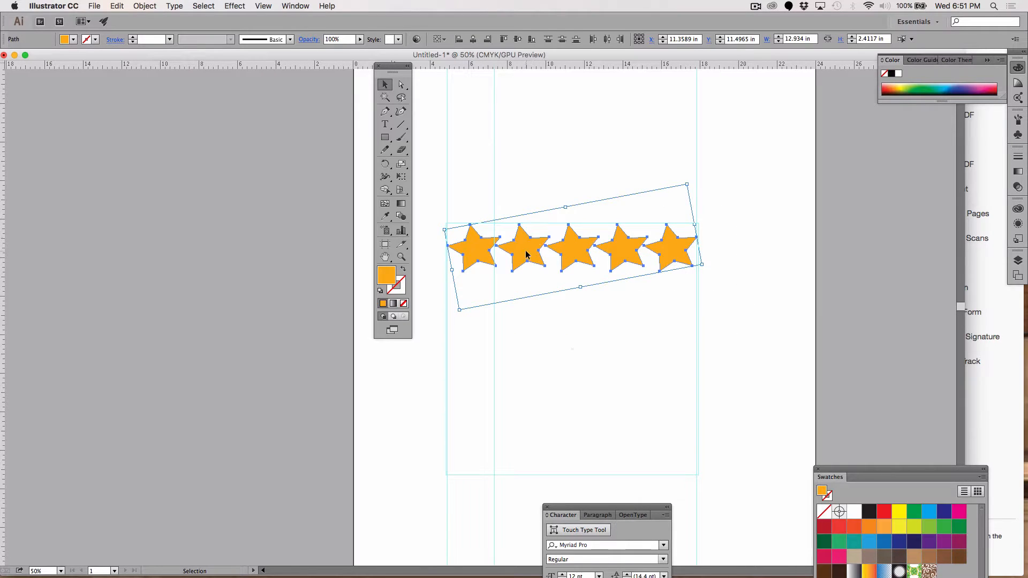
pyautogui.moveTo(526, 250); pyautogui.dragTo(526, 300)
pyautogui.press('super+d')
pyautogui.press('super+d')
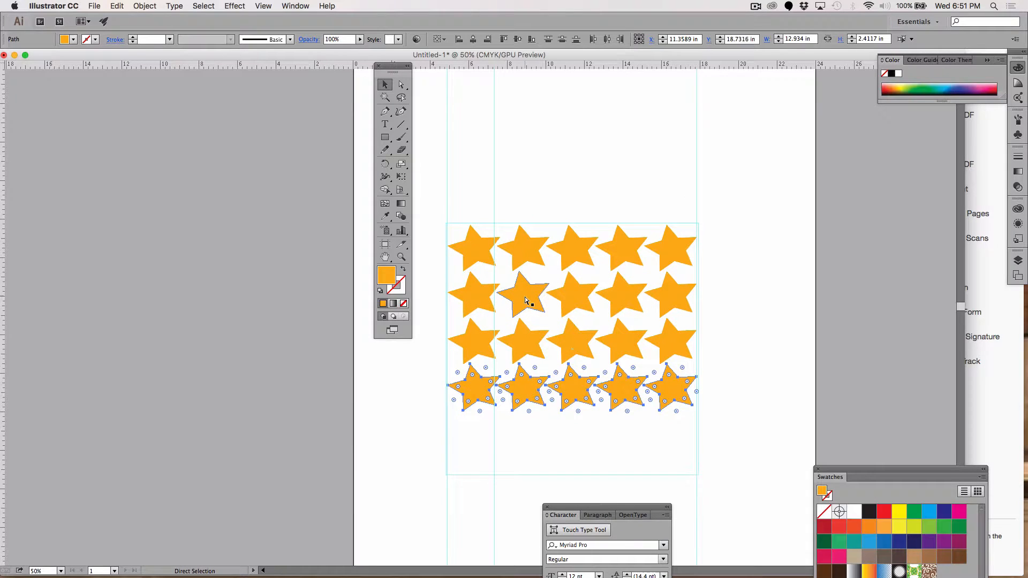
pyautogui.press('super+d')
pyautogui.click(756, 387)
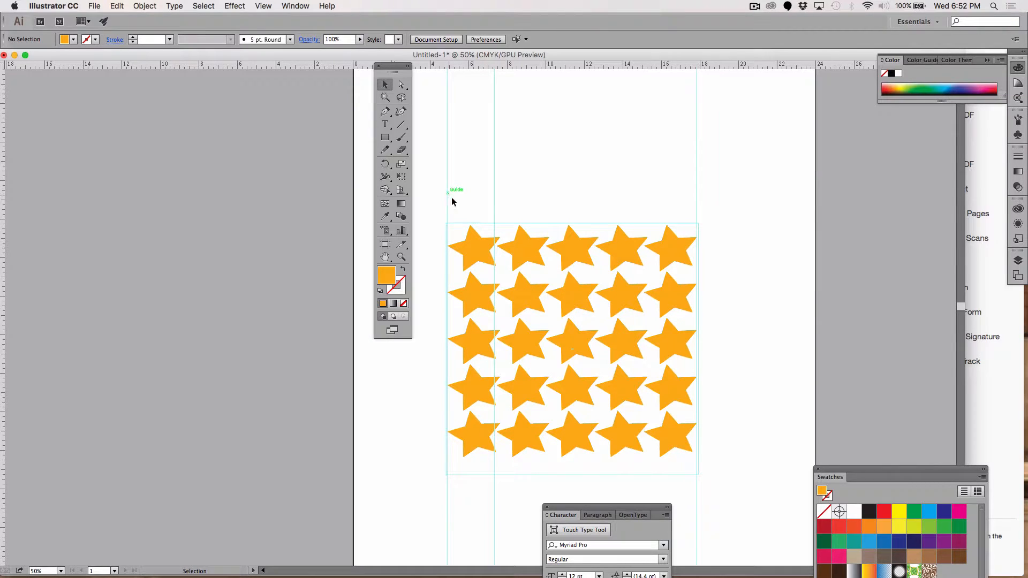
# - Scale the full star grid from the first star's left tip to about 12.84 by 12.90 in, filling the square guide
pyautogui.moveTo(449, 193); pyautogui.dragTo(708, 466)
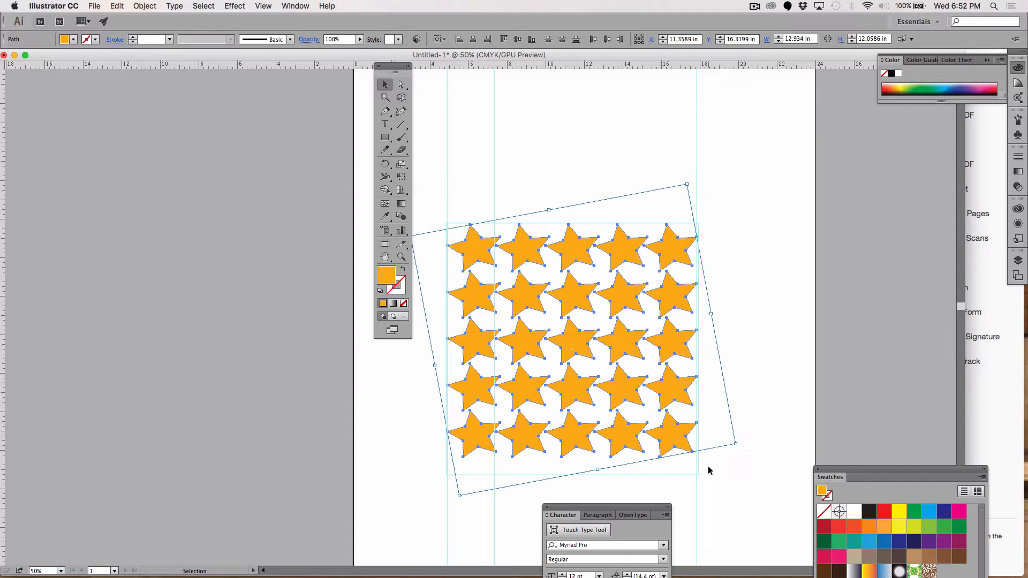
pyautogui.press('s')
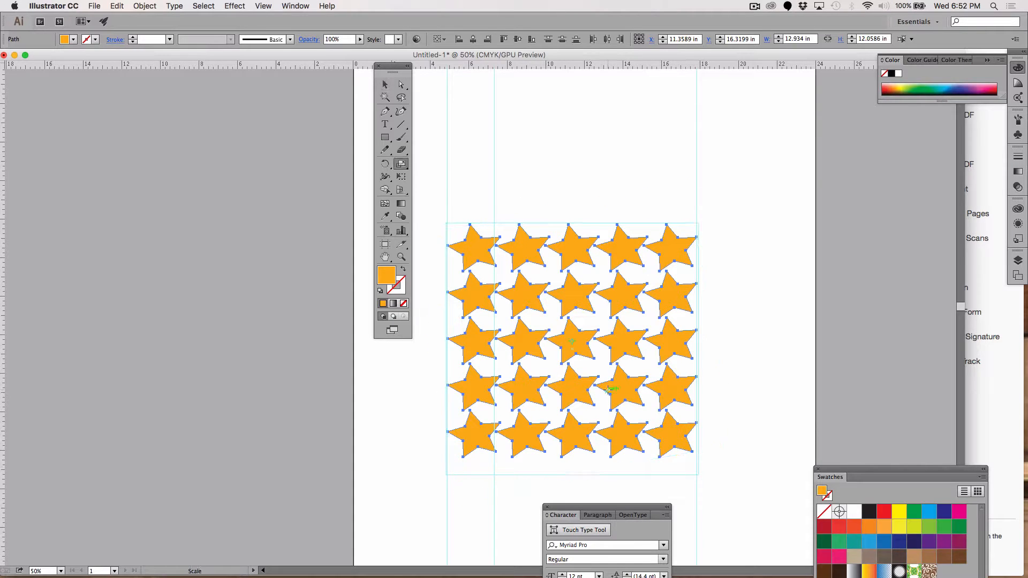
pyautogui.click(447, 246)
pyautogui.moveTo(693, 452); pyautogui.dragTo(690, 467)
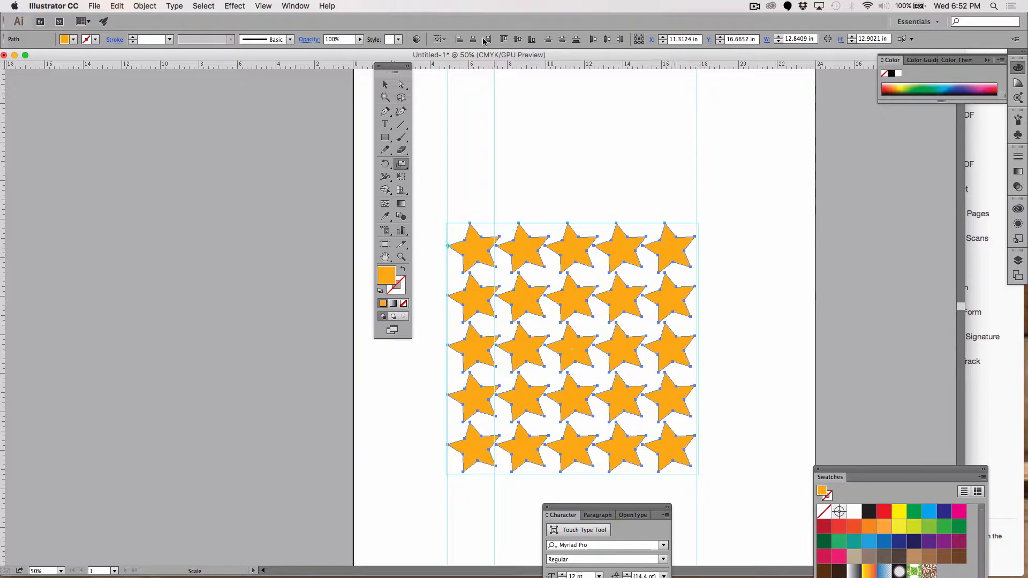
pyautogui.click(382, 84)
pyautogui.click(614, 145)
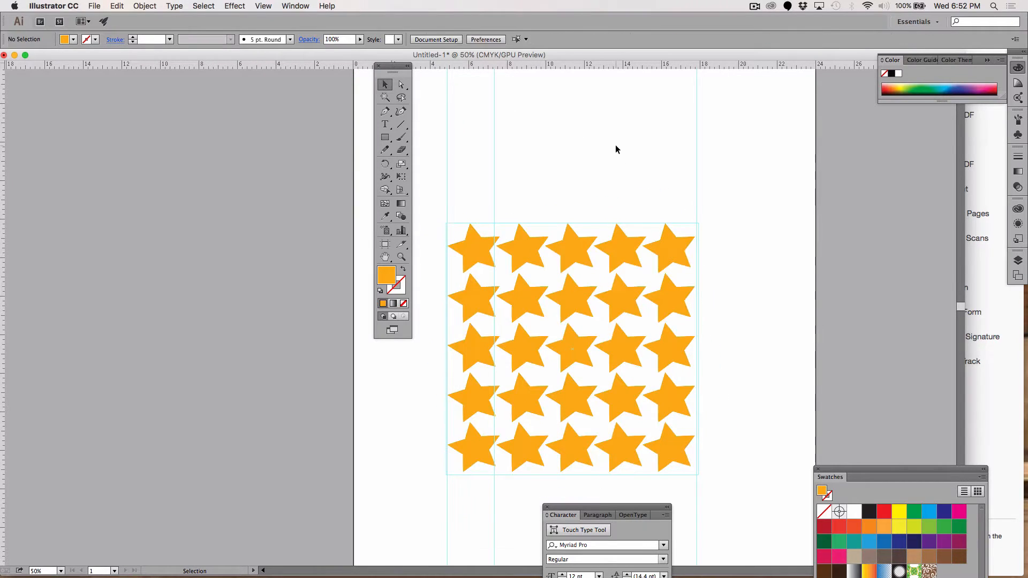
# - Bring the full Swatches panel into view and save the five-by-five star grid as a new pattern swatch
pyautogui.scroll(-2, 647, 174)
pyautogui.hscroll(1, 646, 174)
pyautogui.scroll(-1, 646, 170)
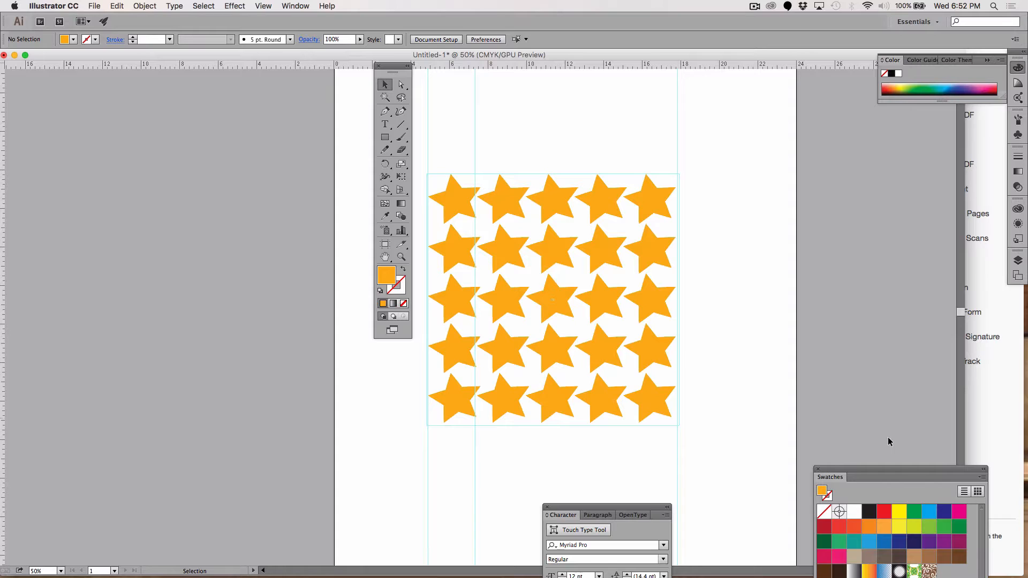
pyautogui.moveTo(867, 471); pyautogui.dragTo(863, 157)
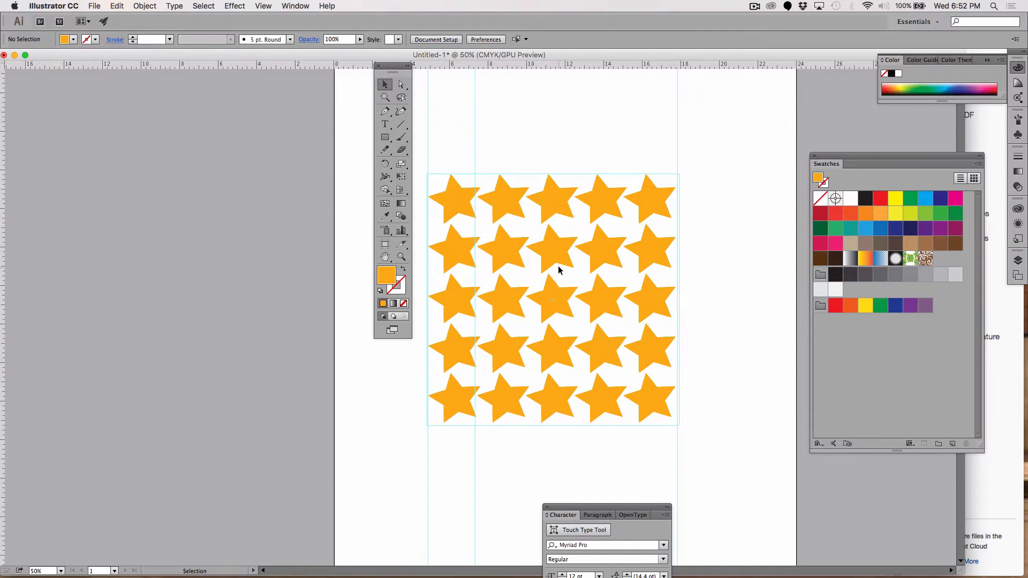
pyautogui.click(453, 208)
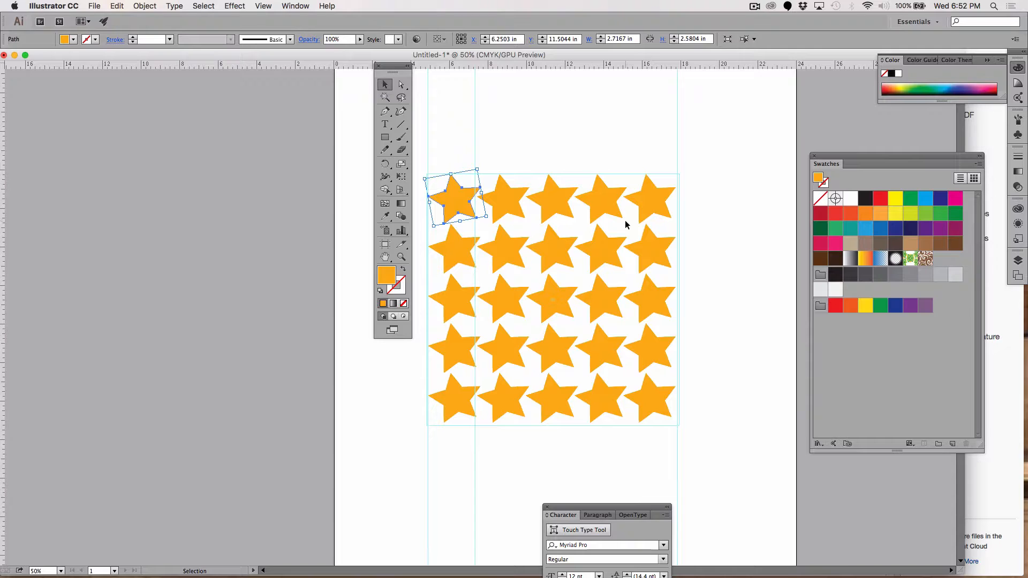
pyautogui.click(620, 115)
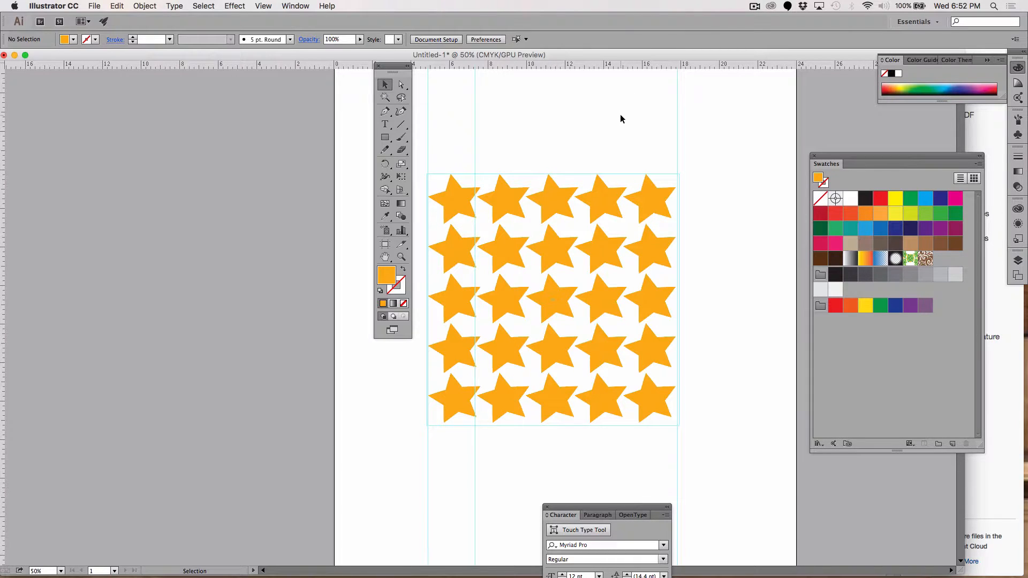
pyautogui.moveTo(728, 409); pyautogui.dragTo(438, 160)
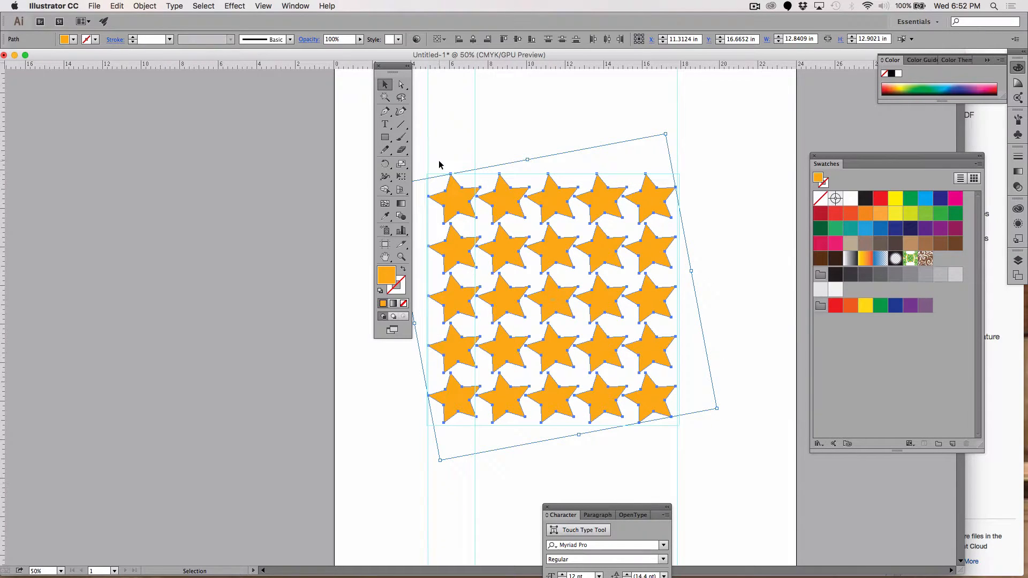
pyautogui.moveTo(482, 201); pyautogui.dragTo(908, 376)
pyautogui.click(295, 219)
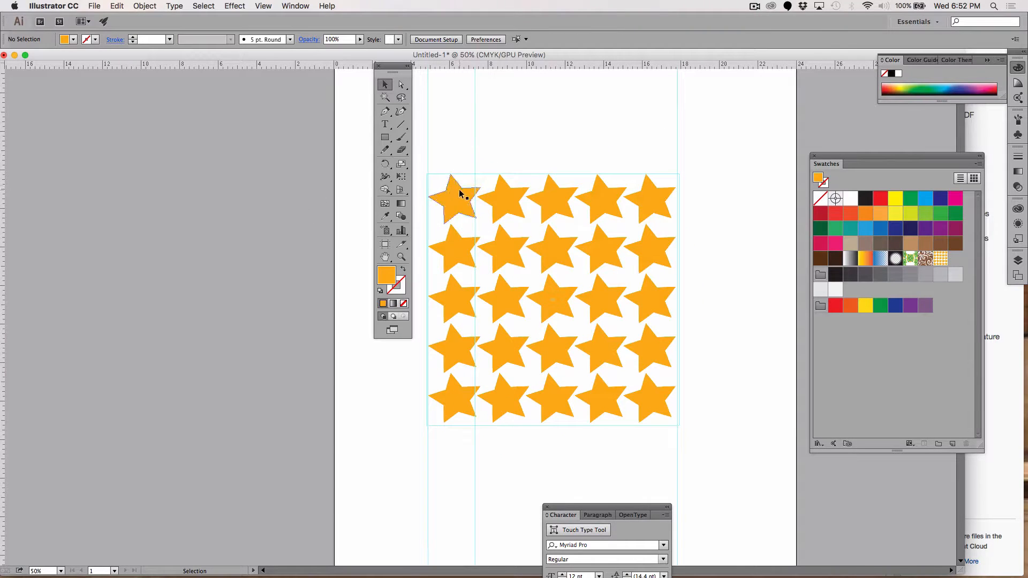
# - Draw a rectangle about 16.06 by 3.86 in above the star grid and fill it with magenta
pyautogui.click(385, 137)
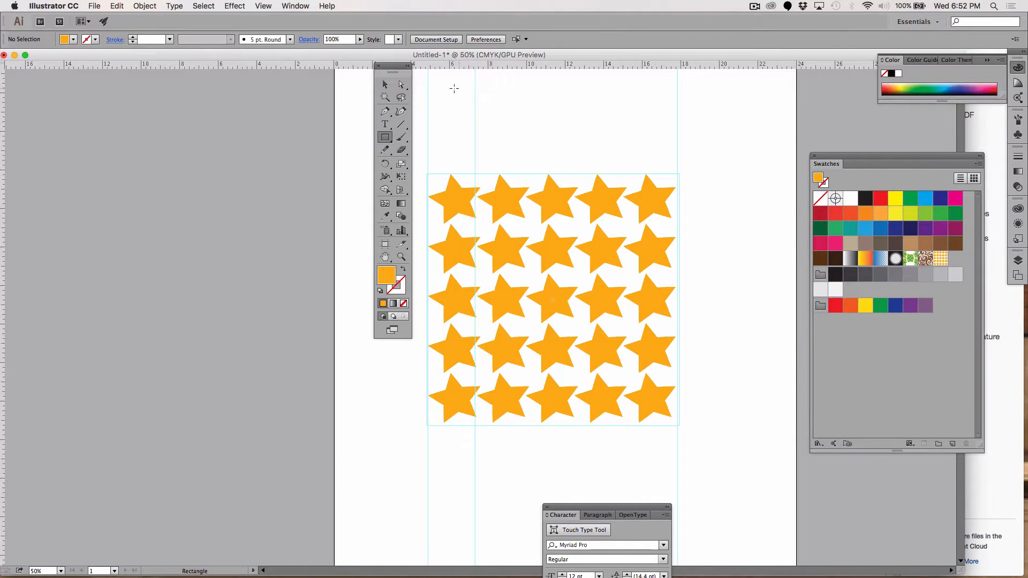
pyautogui.moveTo(449, 86); pyautogui.dragTo(757, 162)
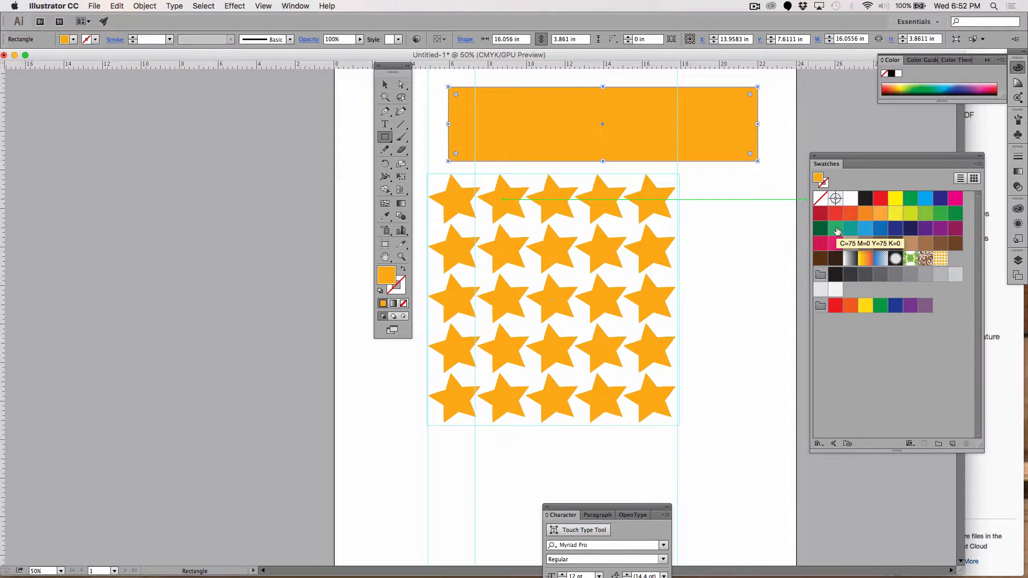
pyautogui.click(837, 229)
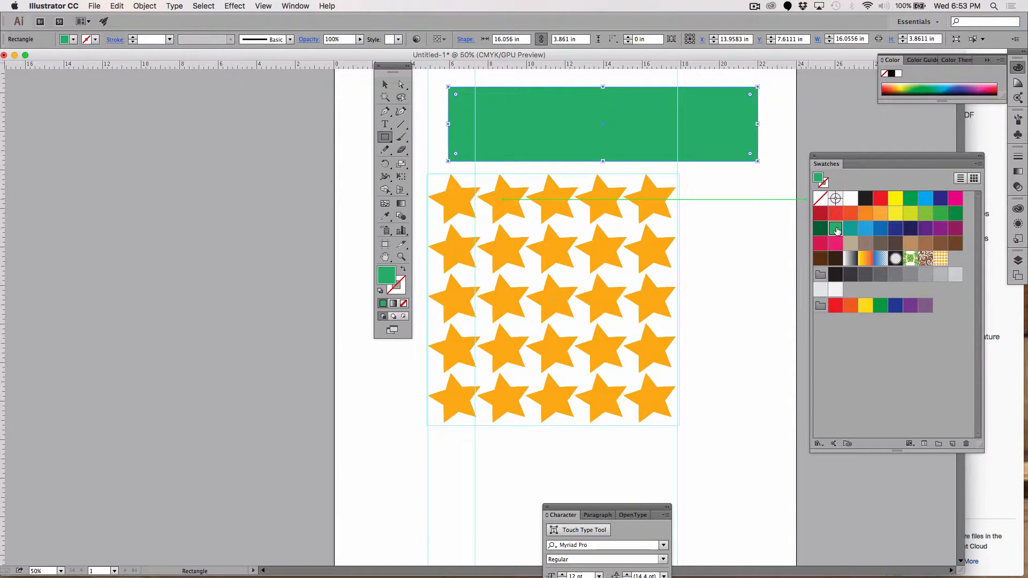
pyautogui.click(896, 214)
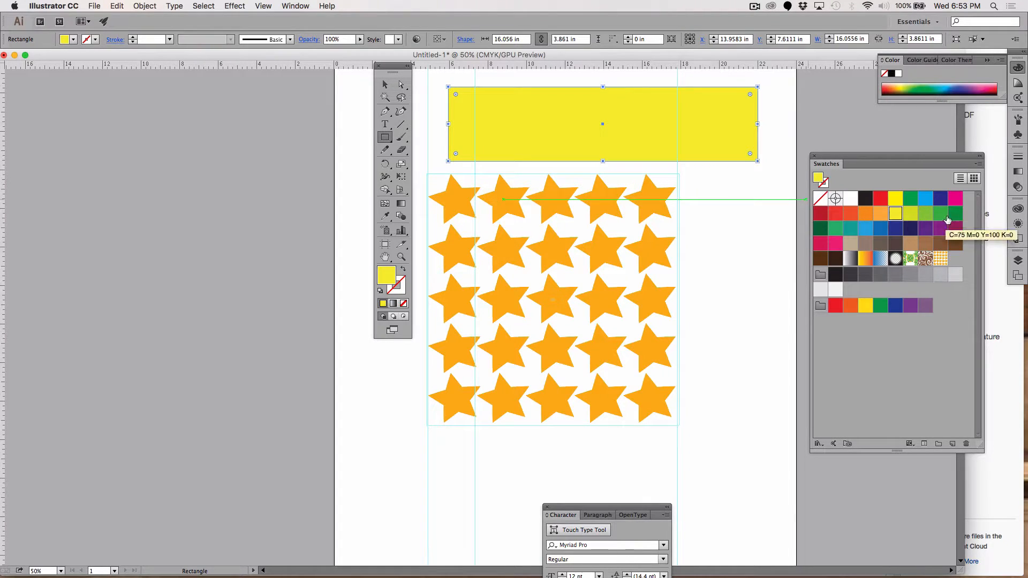
pyautogui.click(950, 199)
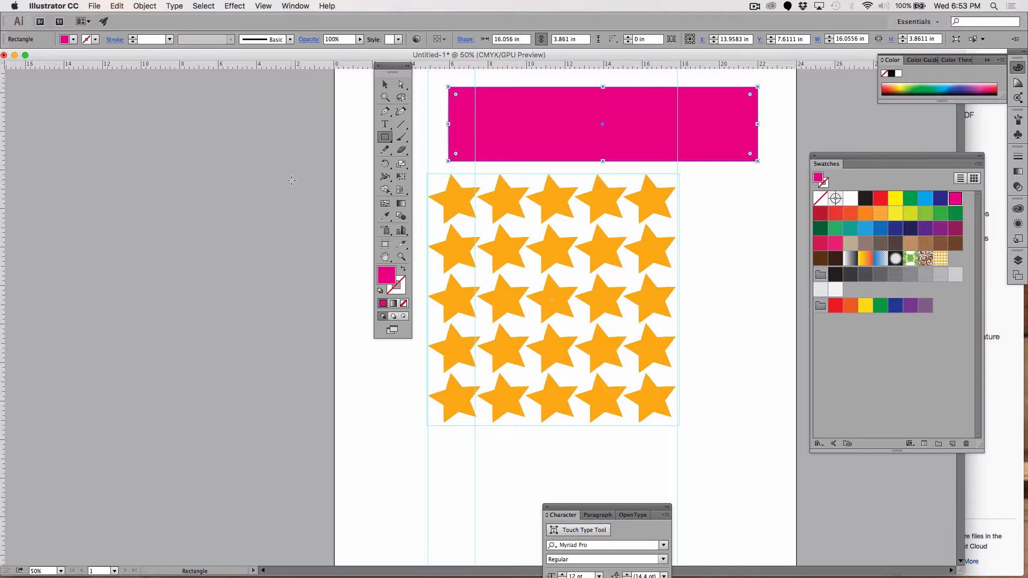
# - Copy the magenta rectangle and paste the duplicate directly in front of it
pyautogui.press('super')
pyautogui.click(117, 6)
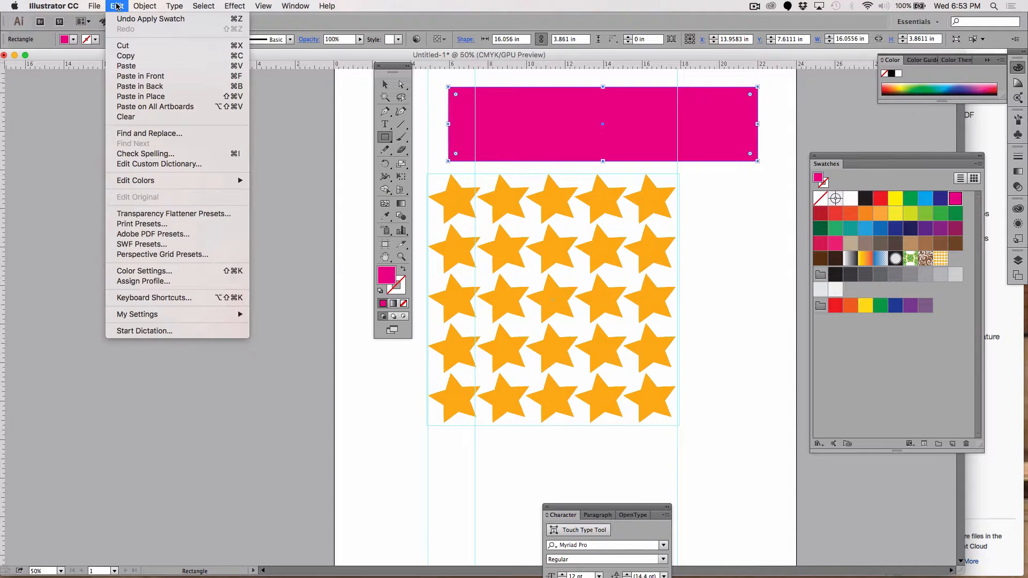
pyautogui.click(128, 76)
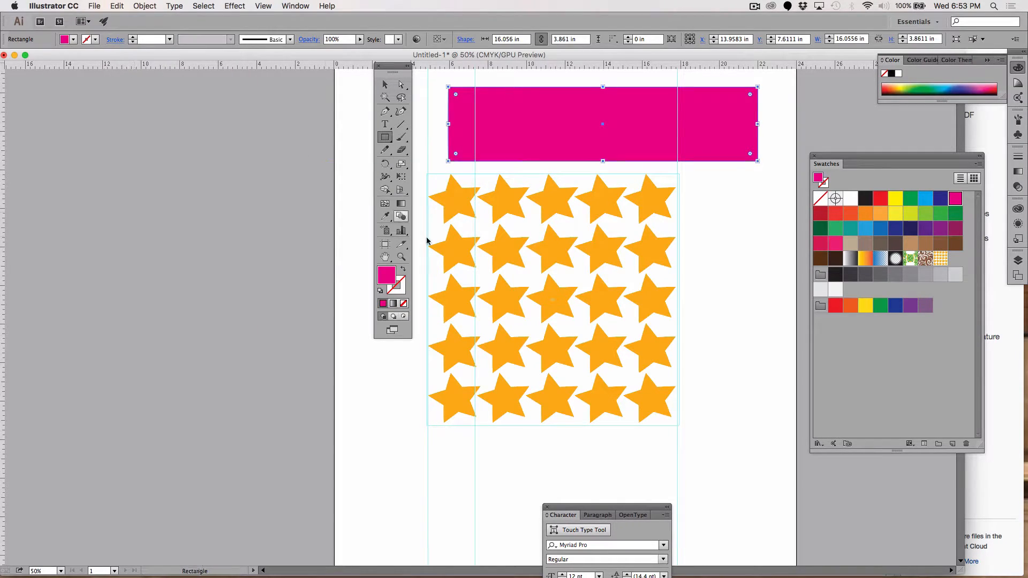
# - Fill the front duplicate rectangle with the star pattern swatch and try stretching it to about 11.59 in tall
pyautogui.click(941, 260)
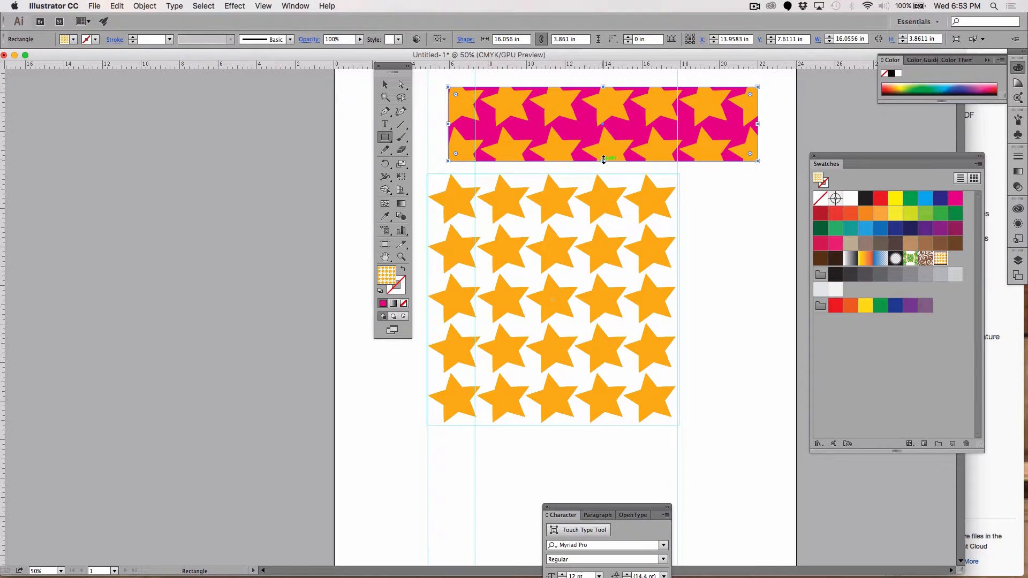
pyautogui.moveTo(603, 160); pyautogui.dragTo(618, 309)
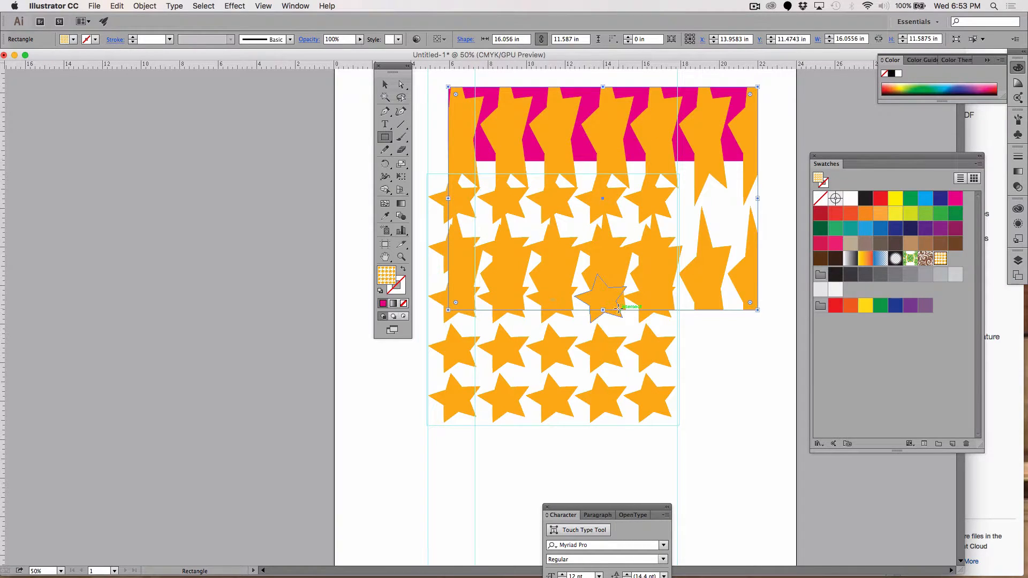
pyautogui.click(618, 309)
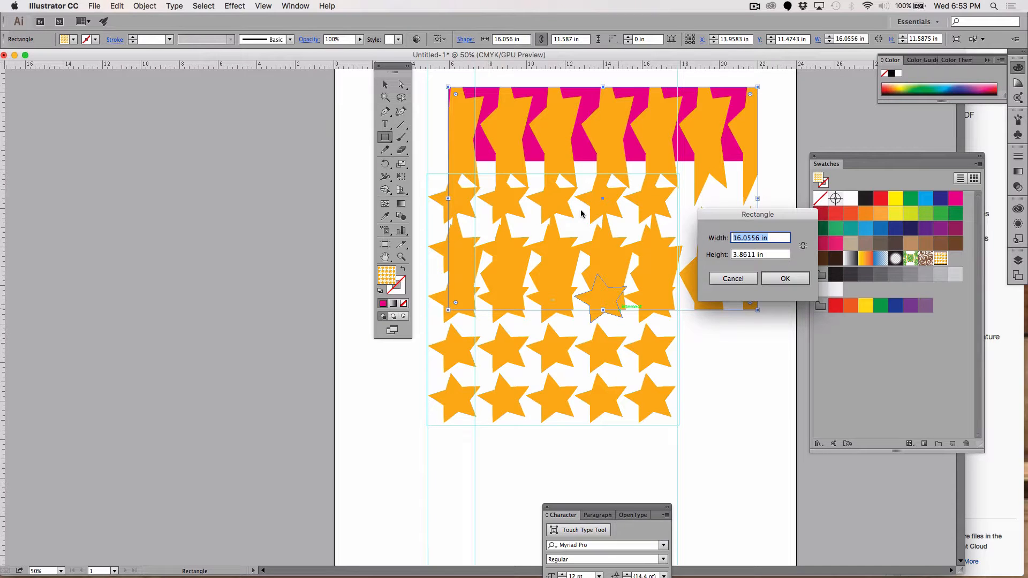
pyautogui.click(728, 276)
# - Undo the stretch and remove both the star-patterned duplicate and the magenta rectangle above the star grid
pyautogui.press('super+z')
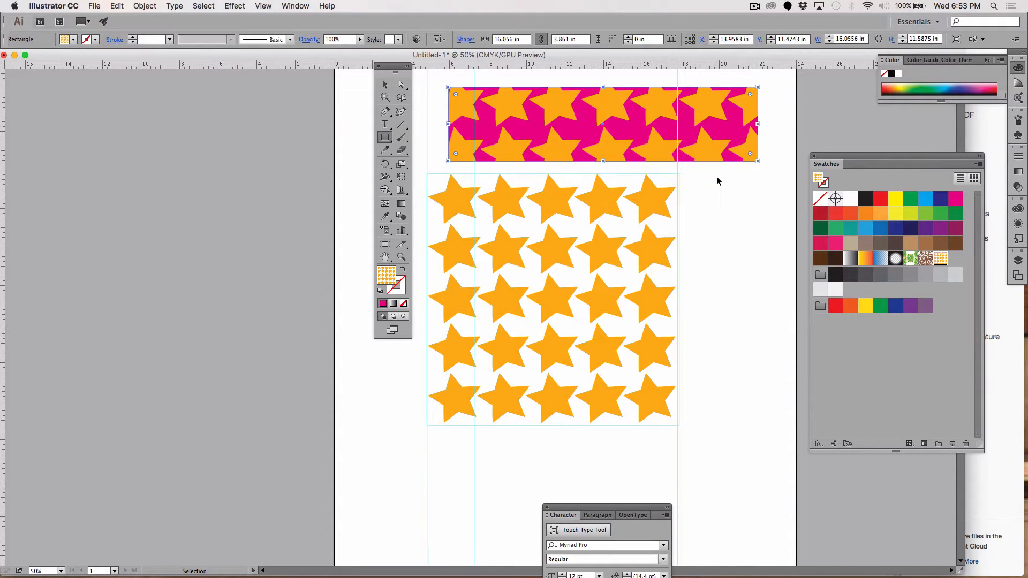
pyautogui.press('super+z')
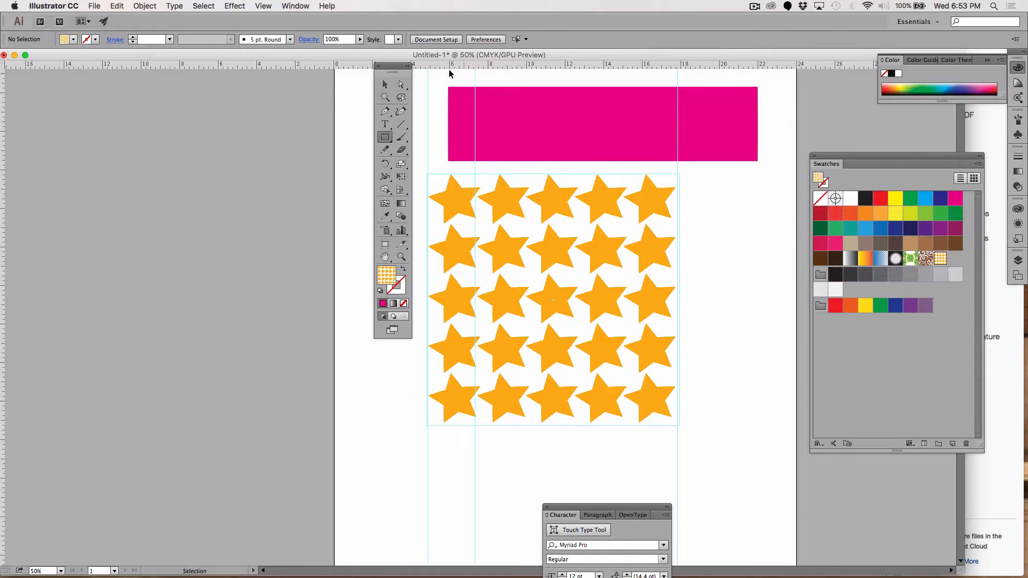
pyautogui.click(516, 130)
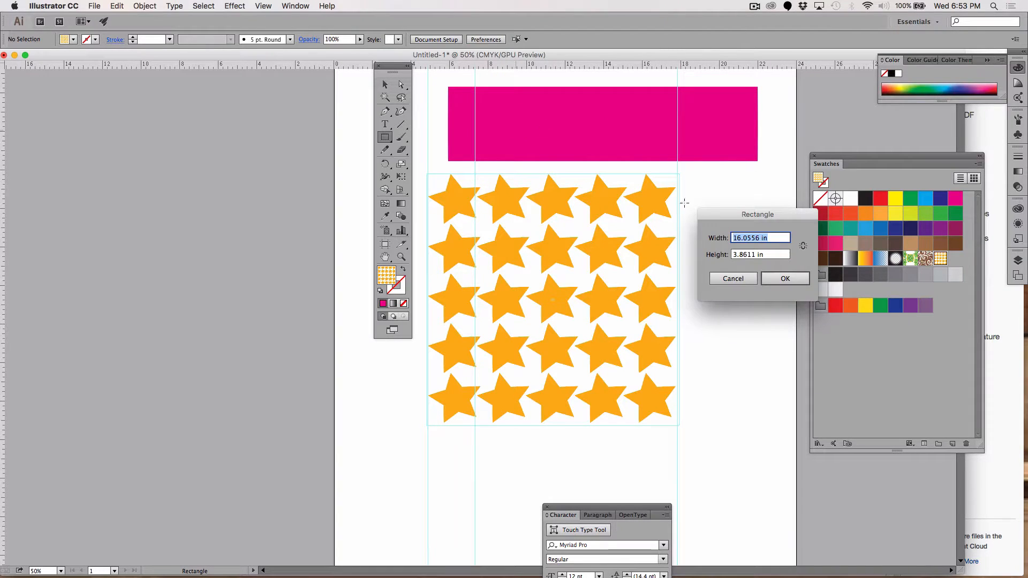
pyautogui.click(752, 283)
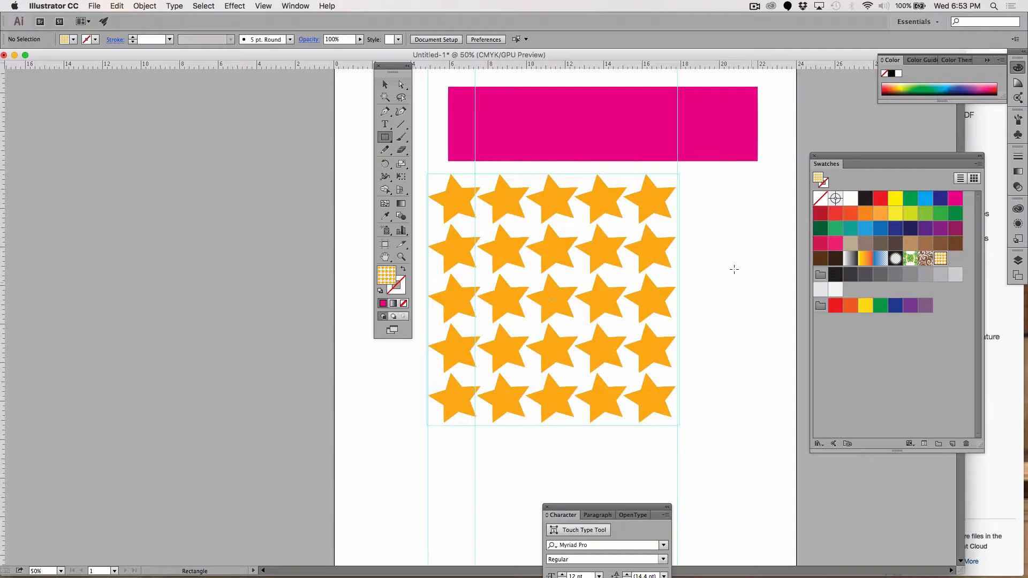
pyautogui.press('v')
pyautogui.click(615, 137)
pyautogui.press('Delete')
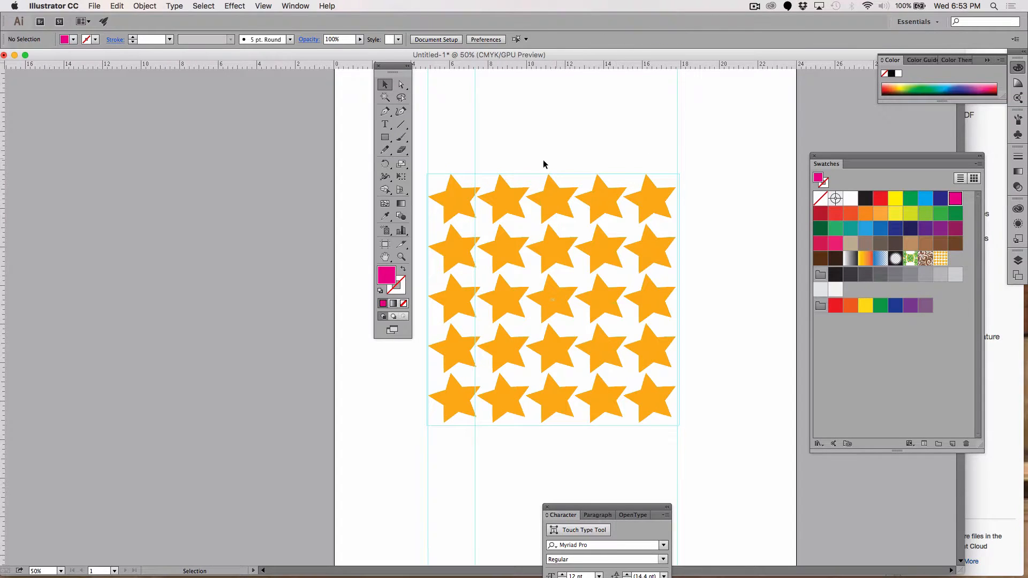
# - Move the whole five-by-five star grid out of the square guide onto the empty canvas beside the artboard
pyautogui.moveTo(701, 156); pyautogui.dragTo(409, 436)
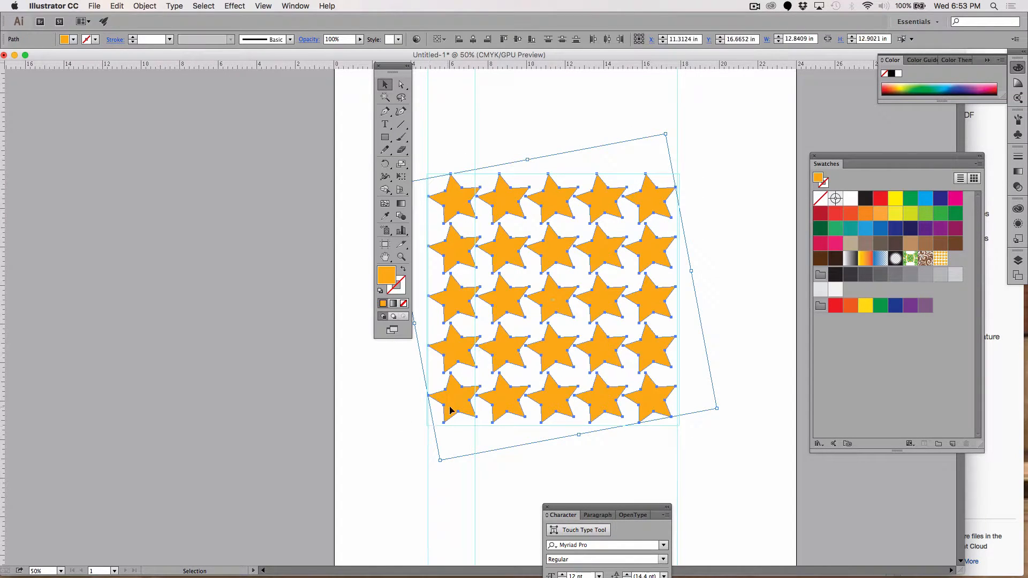
pyautogui.moveTo(450, 409); pyautogui.dragTo(67, 421)
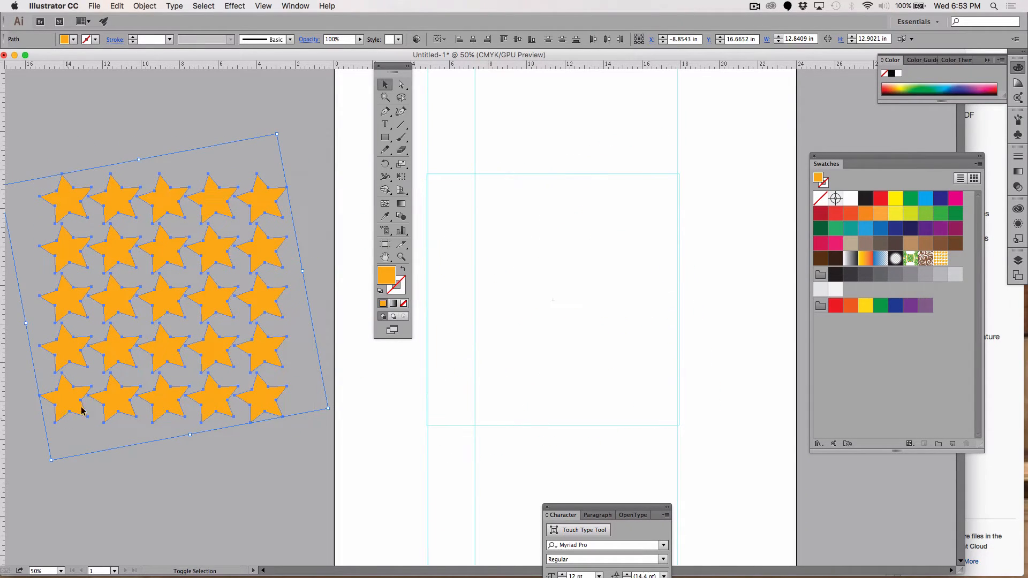
# - Draw a rectangle about 22.58 by 19.75 in around the square guide and fill it with CMYK Magenta
pyautogui.click(391, 136)
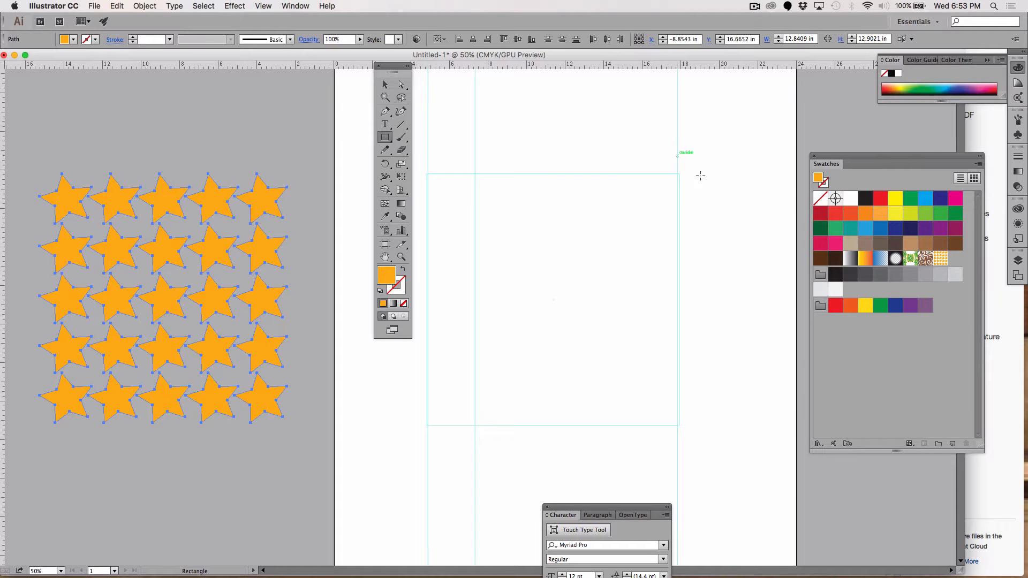
pyautogui.moveTo(778, 130); pyautogui.dragTo(342, 509)
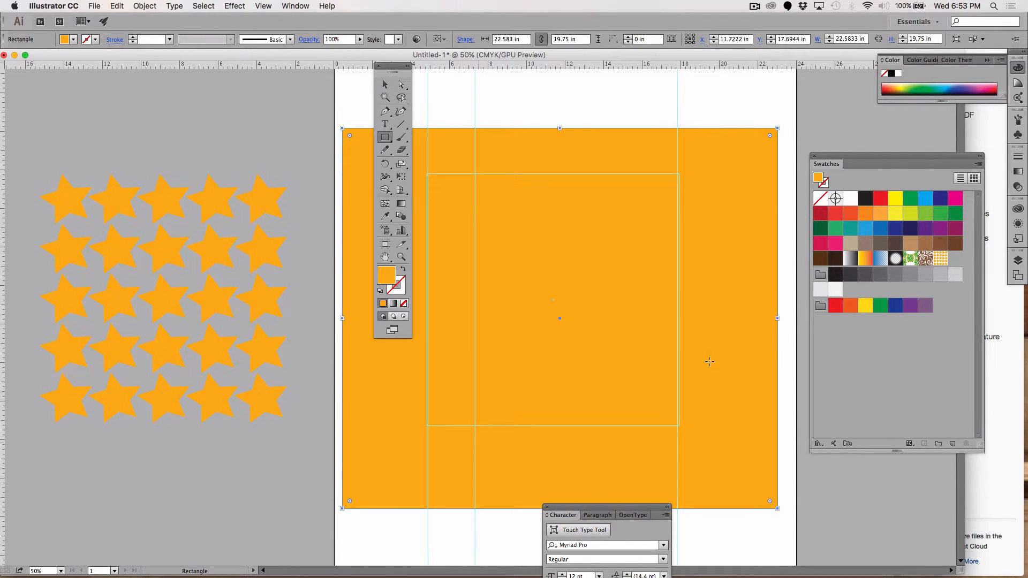
pyautogui.click(954, 203)
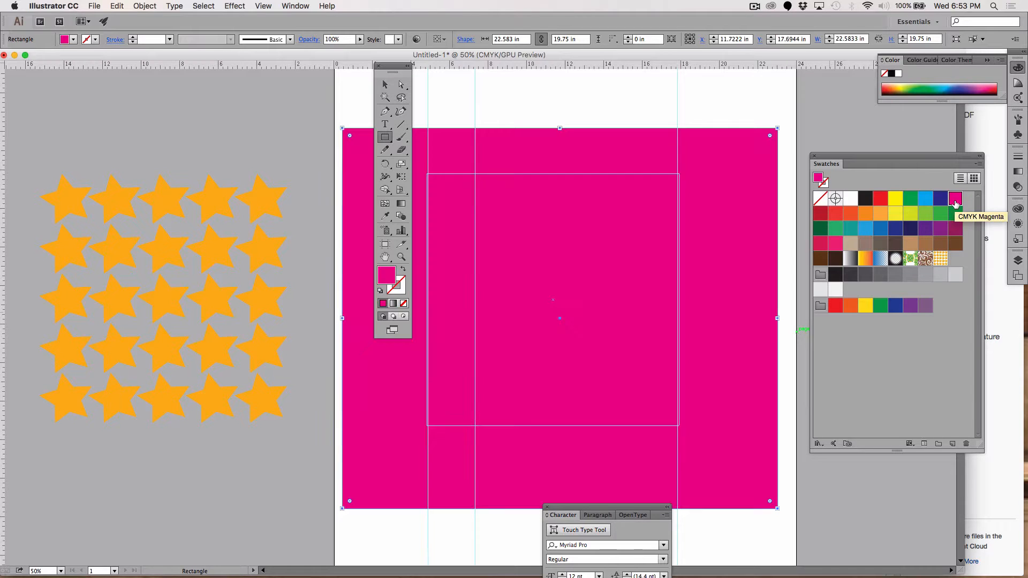
# - Try the star pattern swatch as the large rectangle's fill and restore the CMYK Magenta fill
pyautogui.click(941, 259)
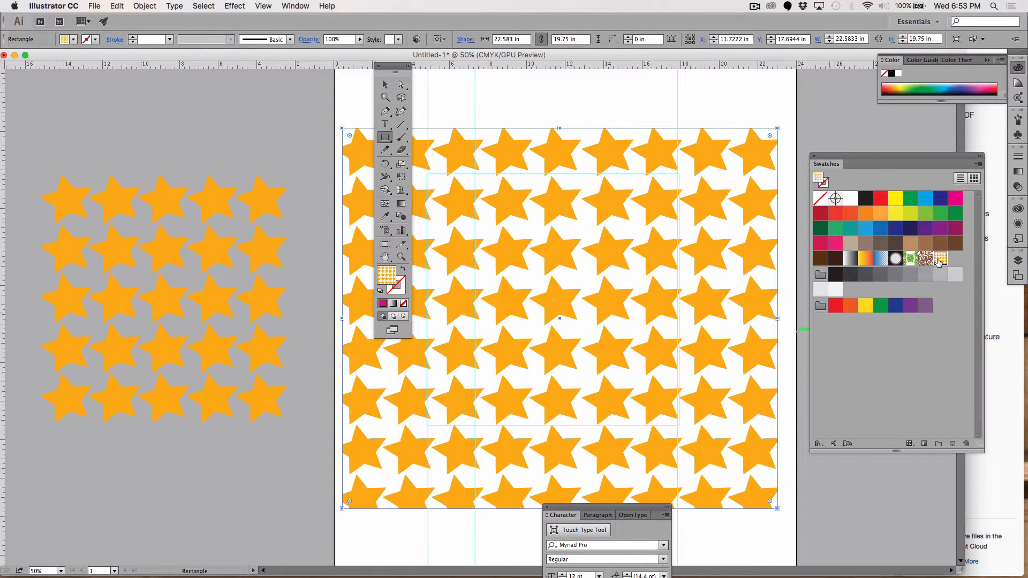
pyautogui.click(956, 201)
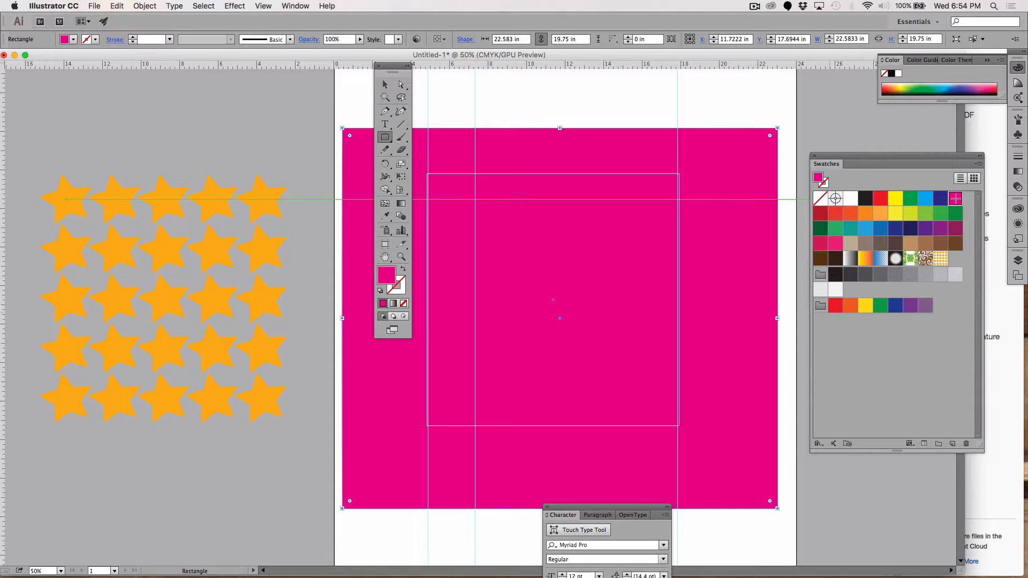
# - Apply the star pattern to a duplicate in front of the large magenta rectangle and delete that duplicate
pyautogui.click(941, 260)
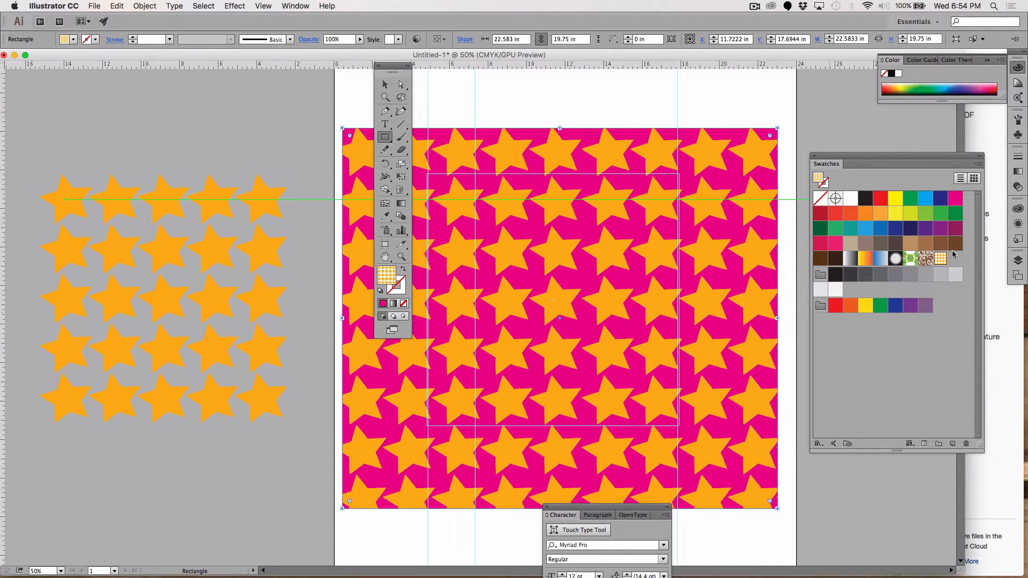
pyautogui.press('Delete')
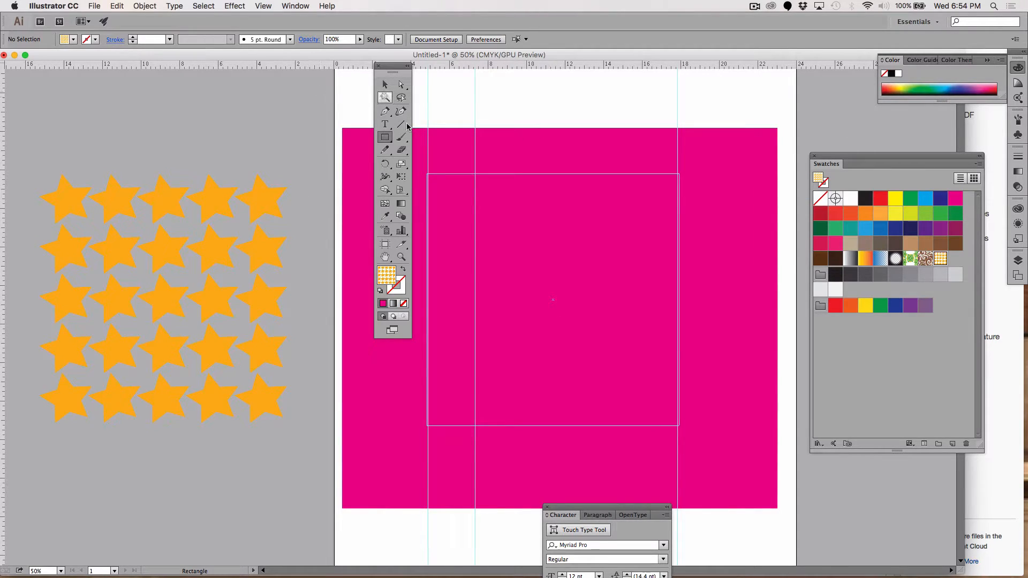
# - Draw a closed, curved, two-lobed Pen shape about 20.44 by 15.36 in over the magenta rectangle, filled with the star pattern
pyautogui.click(385, 112)
pyautogui.click(717, 257)
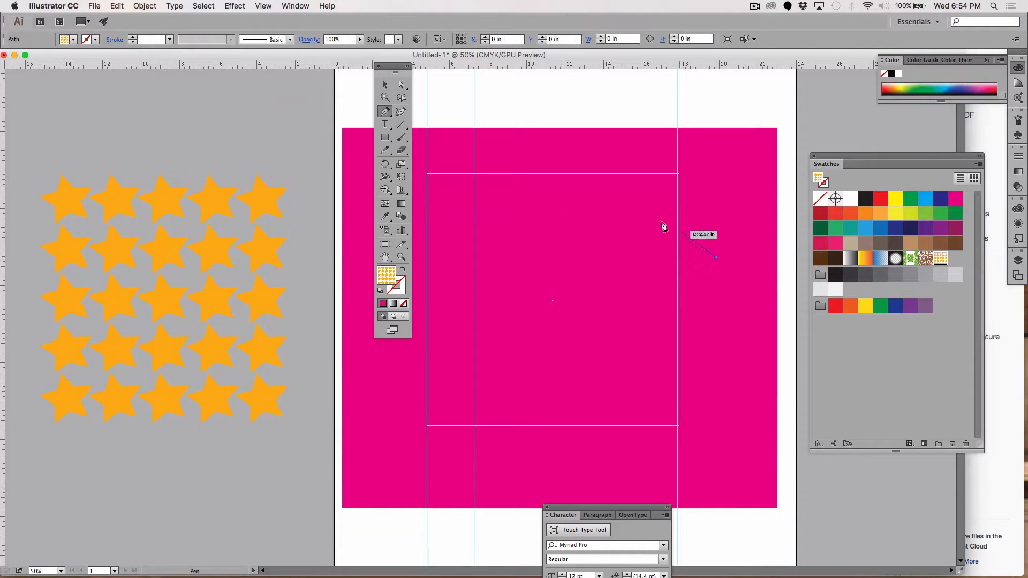
pyautogui.moveTo(576, 158); pyautogui.dragTo(498, 159)
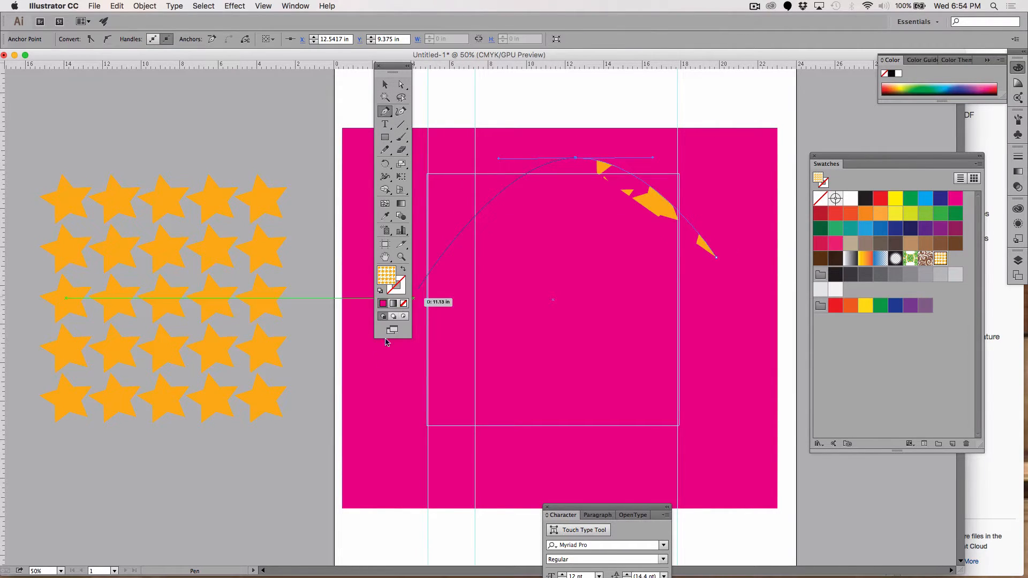
pyautogui.click(362, 383)
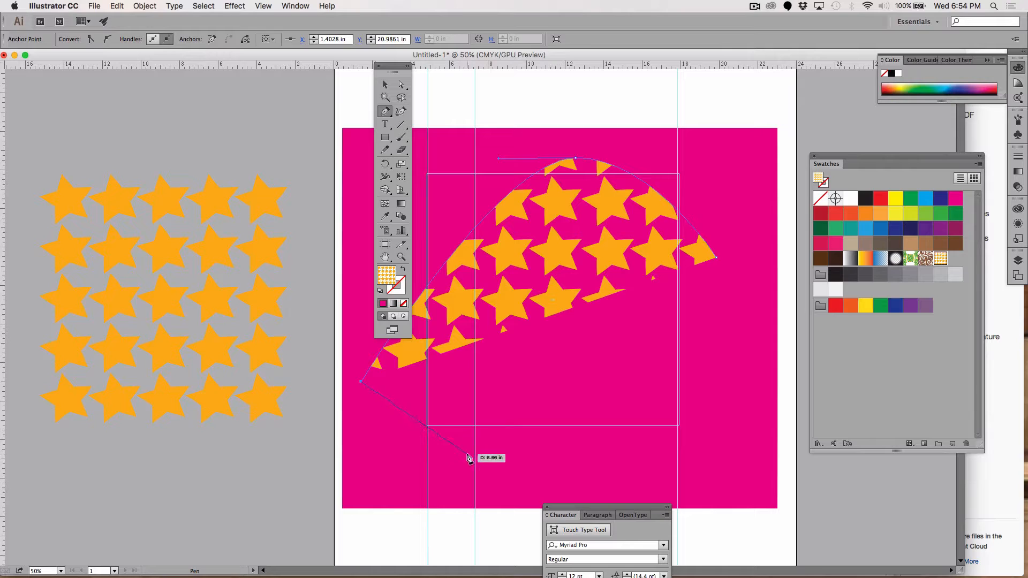
pyautogui.moveTo(467, 455); pyautogui.dragTo(554, 456)
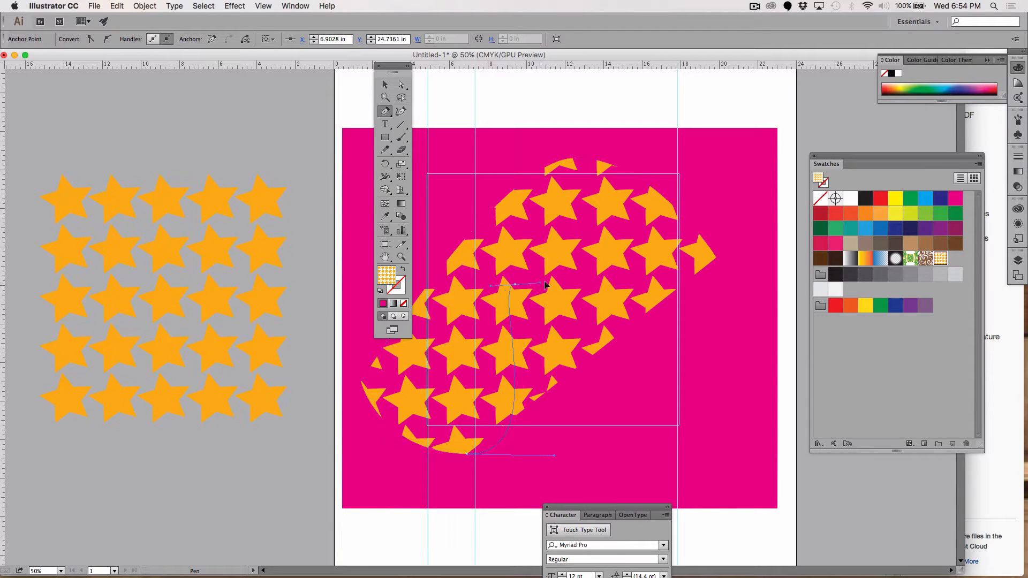
pyautogui.moveTo(514, 283); pyautogui.dragTo(566, 287)
pyautogui.moveTo(705, 436); pyautogui.dragTo(719, 407)
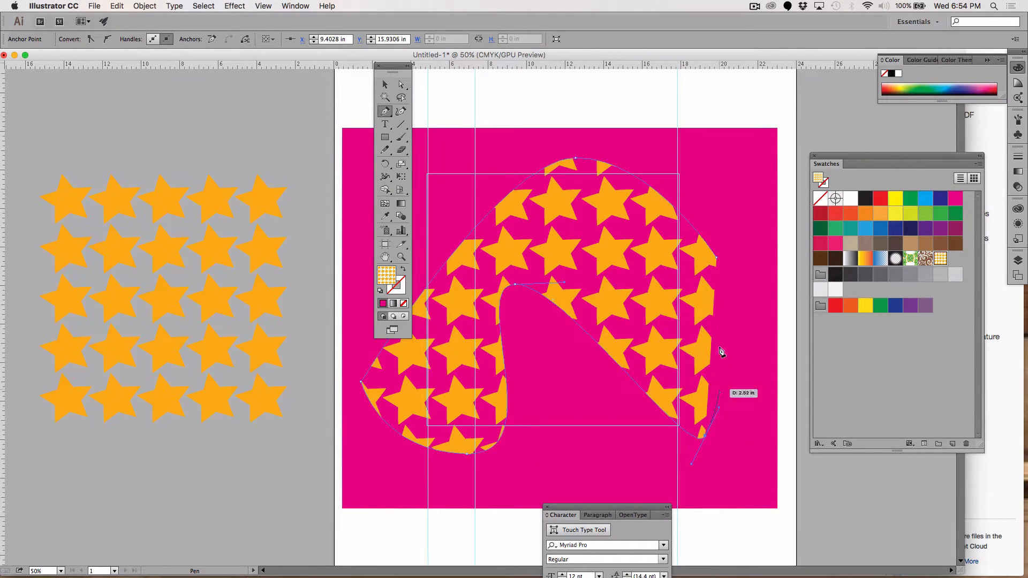
pyautogui.moveTo(717, 260); pyautogui.dragTo(694, 248)
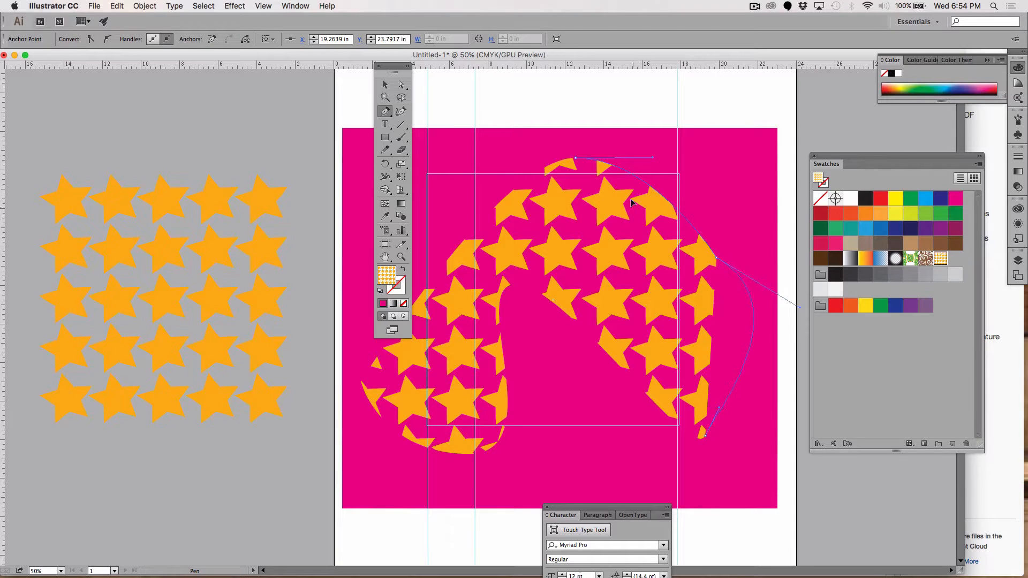
pyautogui.moveTo(631, 202); pyautogui.dragTo(633, 190)
# - Move the star-patterned shape up and refine its outline by rounding the lower-right lobe and shifting the top anchor slightly left
pyautogui.click(401, 84)
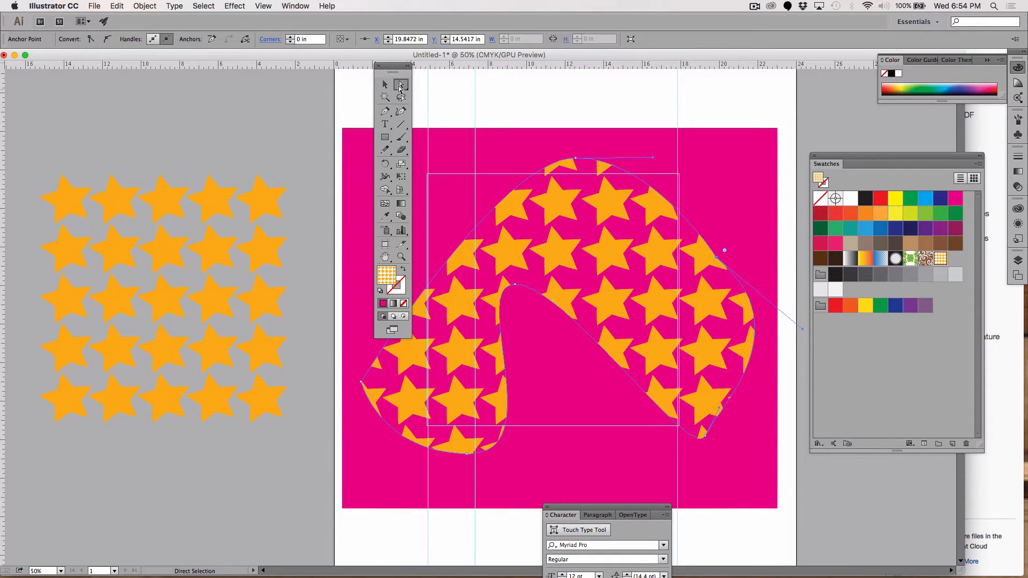
pyautogui.moveTo(705, 438); pyautogui.dragTo(717, 413)
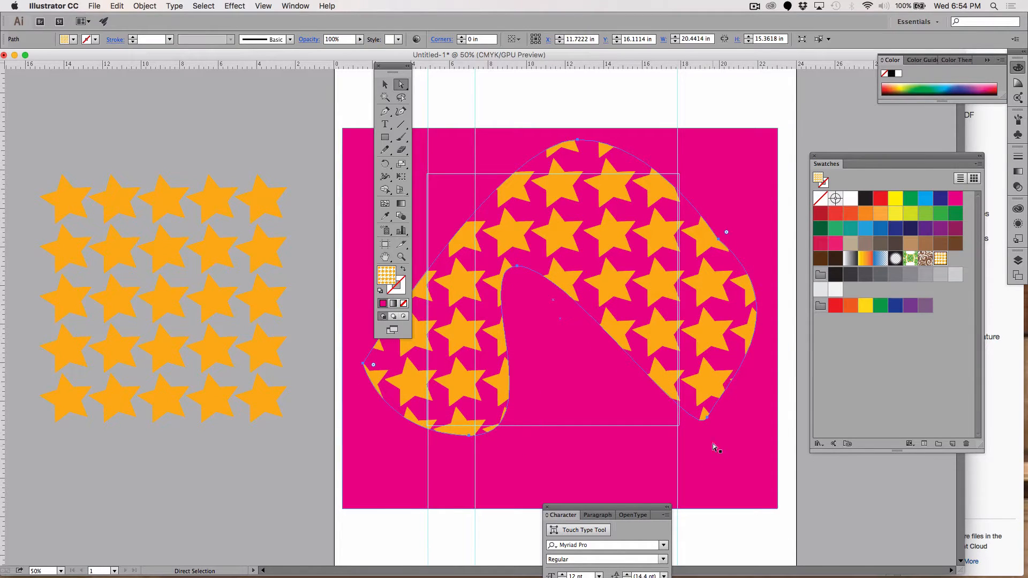
pyautogui.click(706, 417)
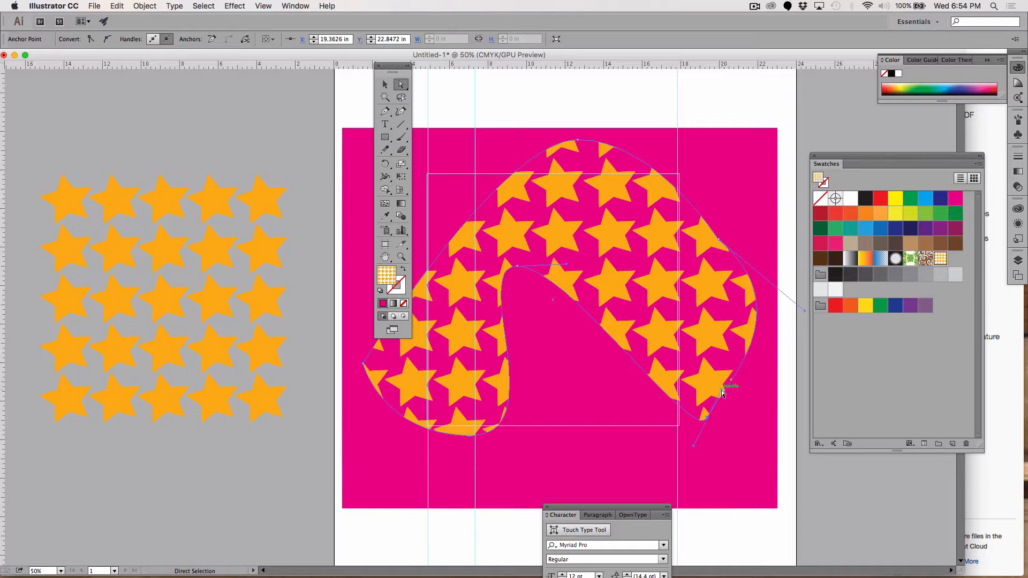
pyautogui.moveTo(722, 392); pyautogui.dragTo(570, 421)
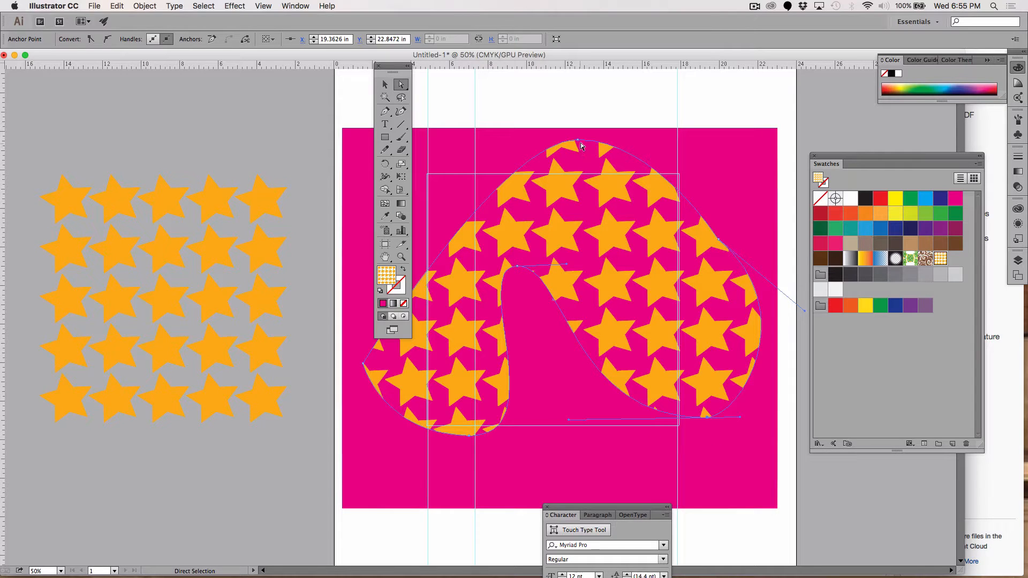
pyautogui.moveTo(580, 140); pyautogui.dragTo(562, 137)
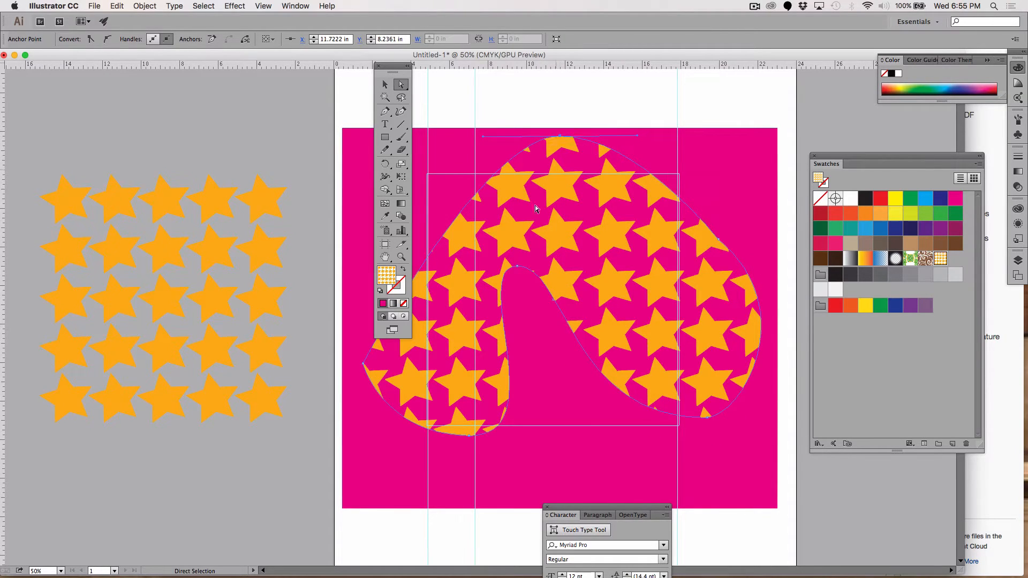
# - Lower the anchor of the shape's inner curve slightly and lengthen the top anchor's left direction handle
pyautogui.moveTo(517, 267)
pyautogui.mouseDown()
pyautogui.moveTo(592, 276)
pyautogui.moveTo(525, 283)
pyautogui.mouseUp()
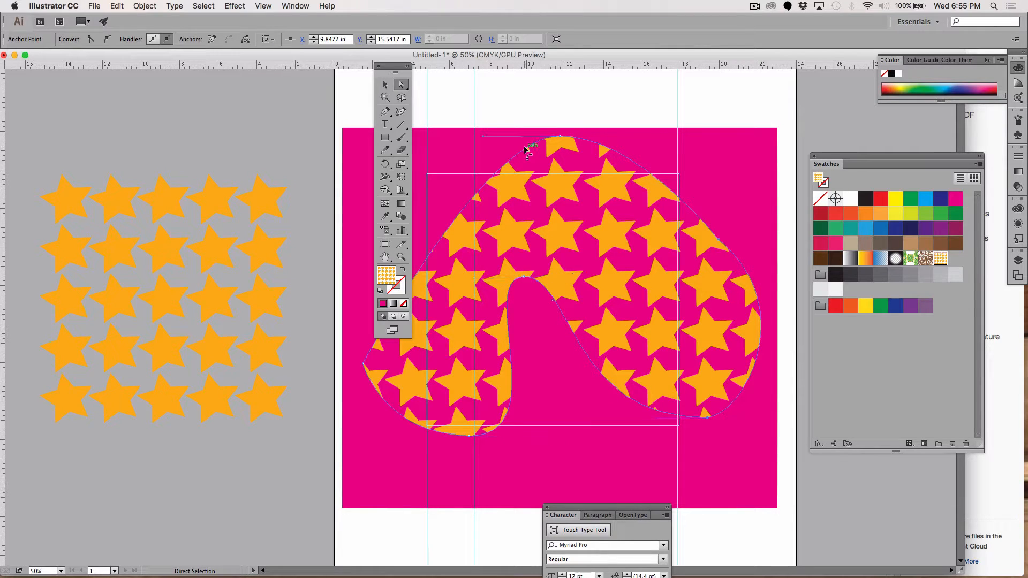
pyautogui.moveTo(561, 137); pyautogui.dragTo(562, 139)
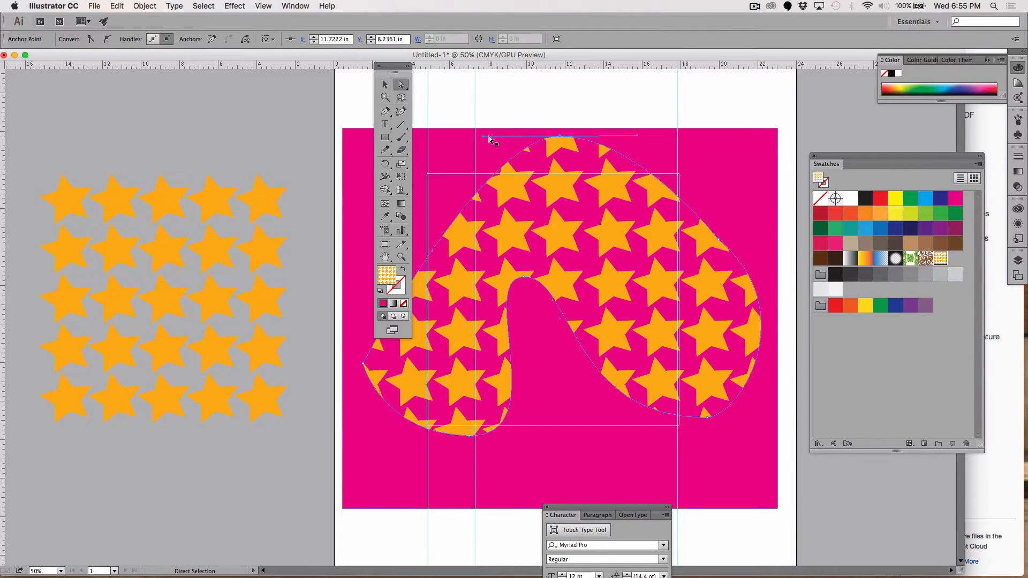
pyautogui.moveTo(485, 137); pyautogui.dragTo(432, 142)
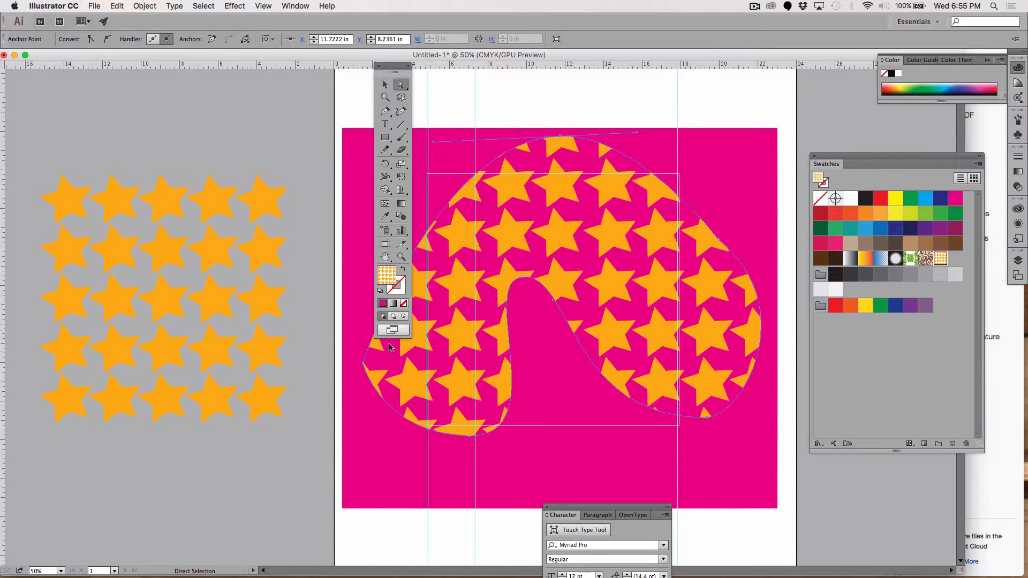
pyautogui.click(361, 367)
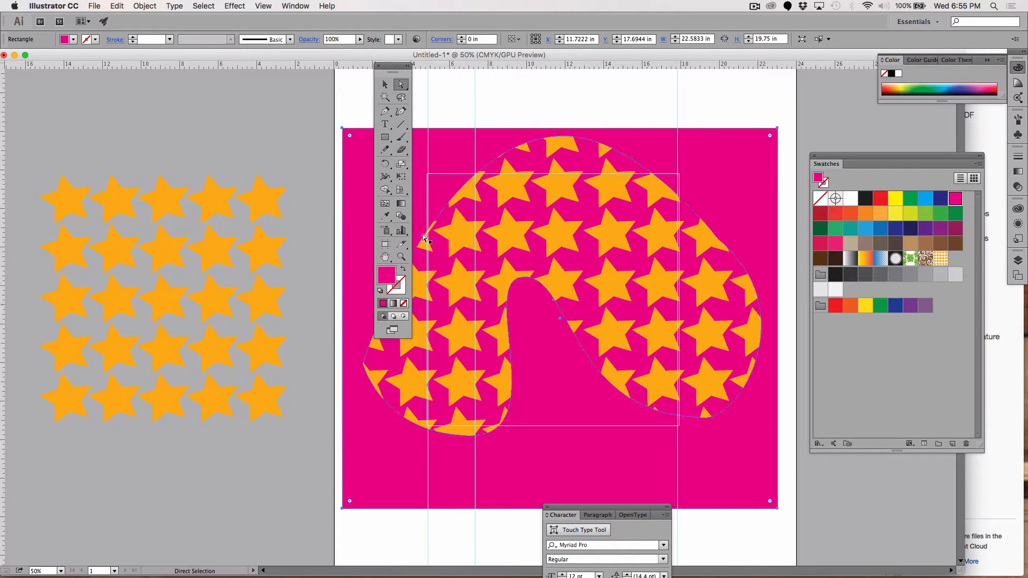
# - Delete the curved star-patterned shape together with the large magenta rectangle
pyautogui.click(403, 125)
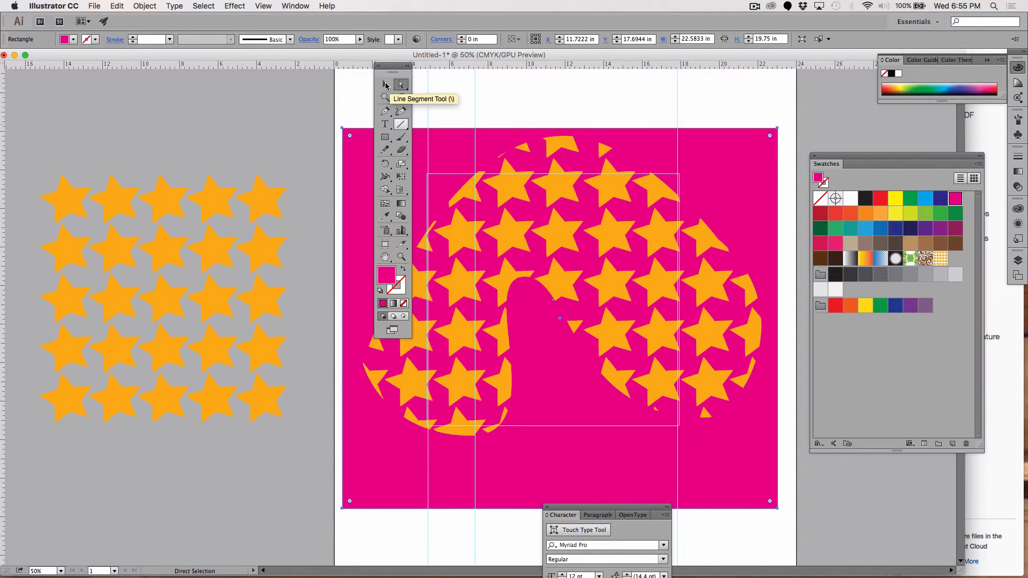
pyautogui.click(386, 86)
pyautogui.moveTo(609, 110); pyautogui.dragTo(533, 281)
pyautogui.press('Delete')
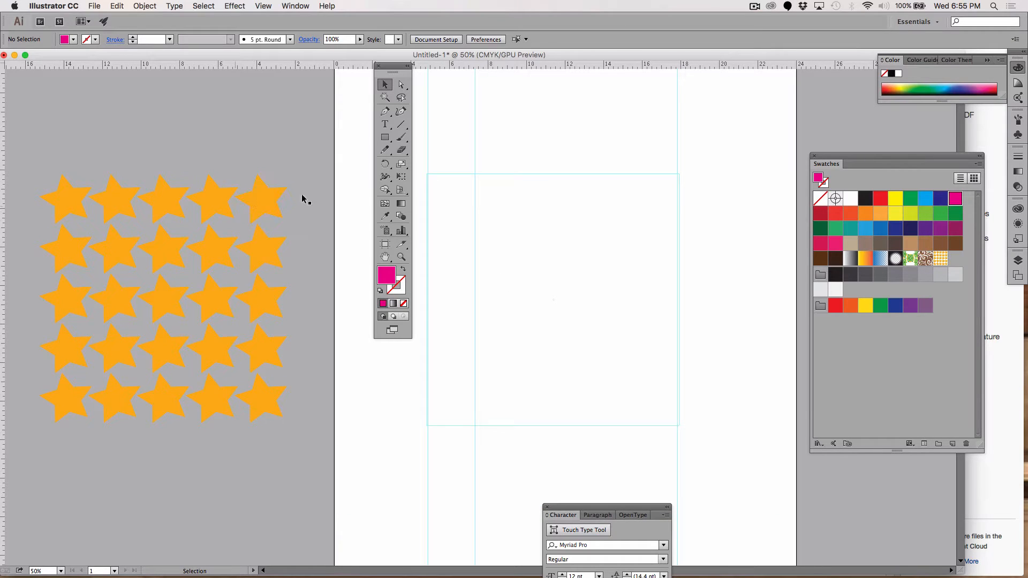
pyautogui.click(385, 138)
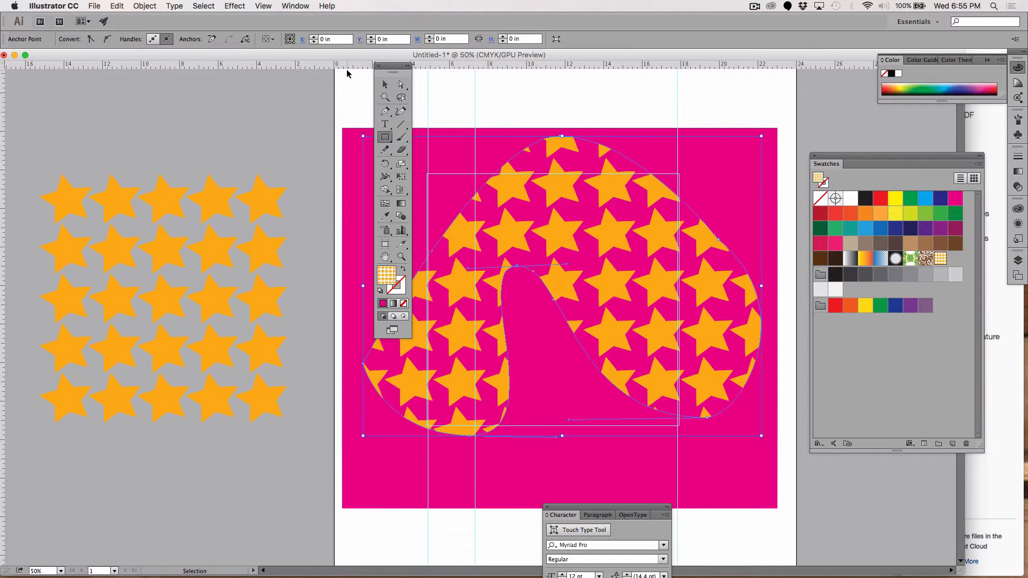
# - Undo the curved shape, the magenta rectangle and the star grid's move, back to the grid centred on the artboard, and deselect it
pyautogui.press('super+z')
pyautogui.press('super+z')
pyautogui.press('super+z')
pyautogui.press('super+z')
pyautogui.press('super+z')
pyautogui.press('super+z')
pyautogui.press('super+z')
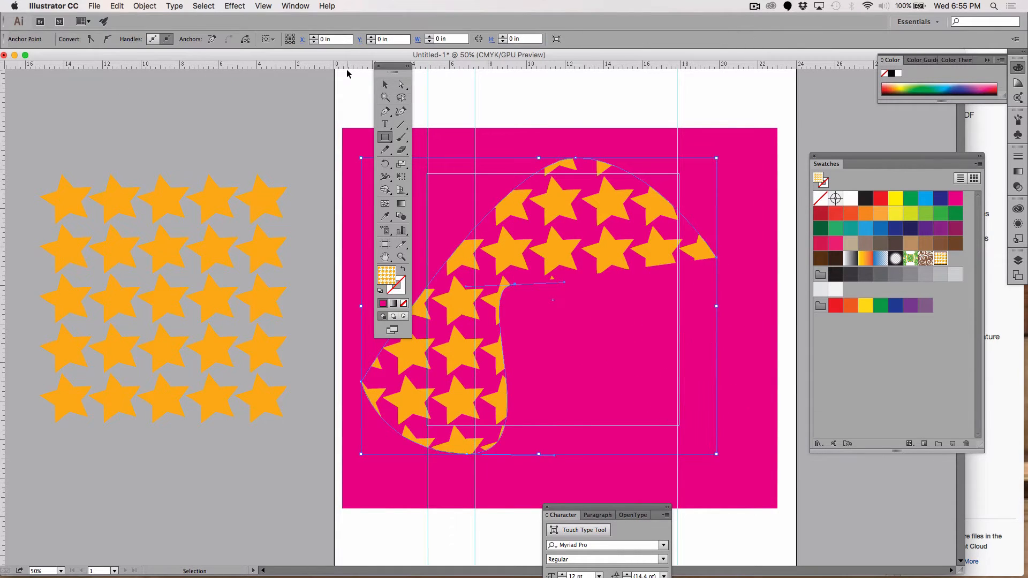
pyautogui.press('super+z')
pyautogui.press('super+z')
pyautogui.press('super+z')
pyautogui.press('super+z')
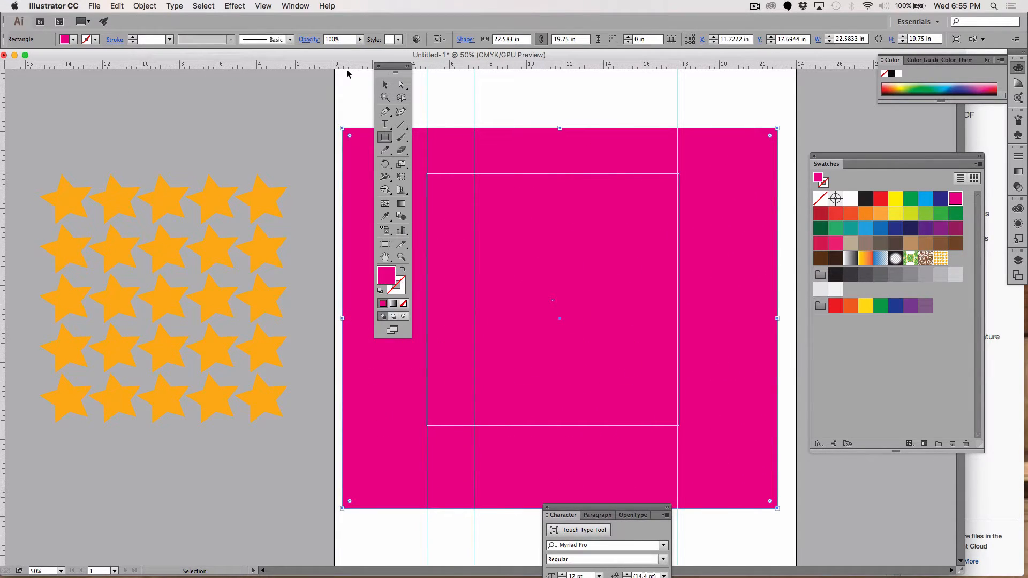
pyautogui.press('super+z')
pyautogui.press('super+z')
pyautogui.press('super+z')
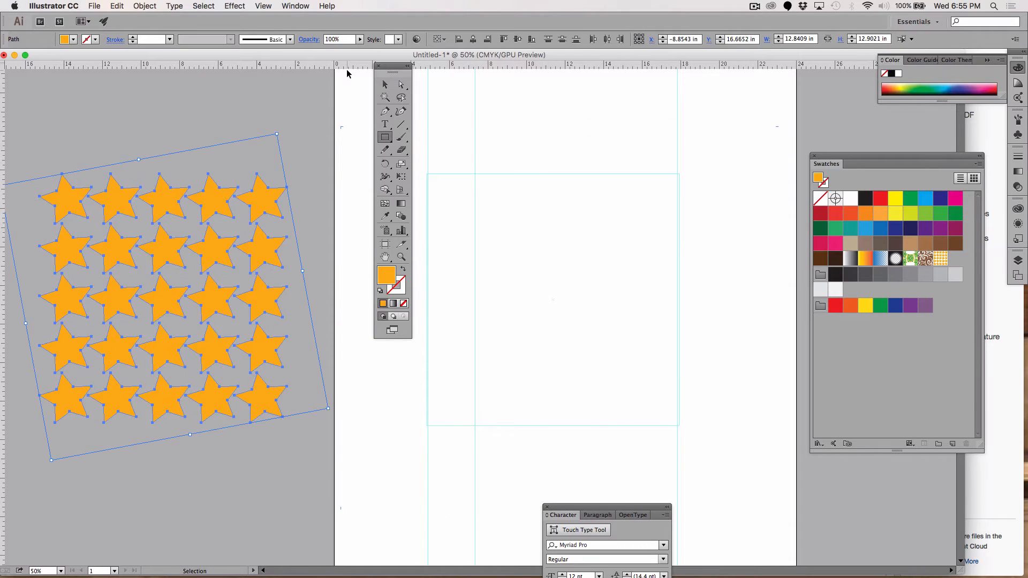
pyautogui.press('super+z')
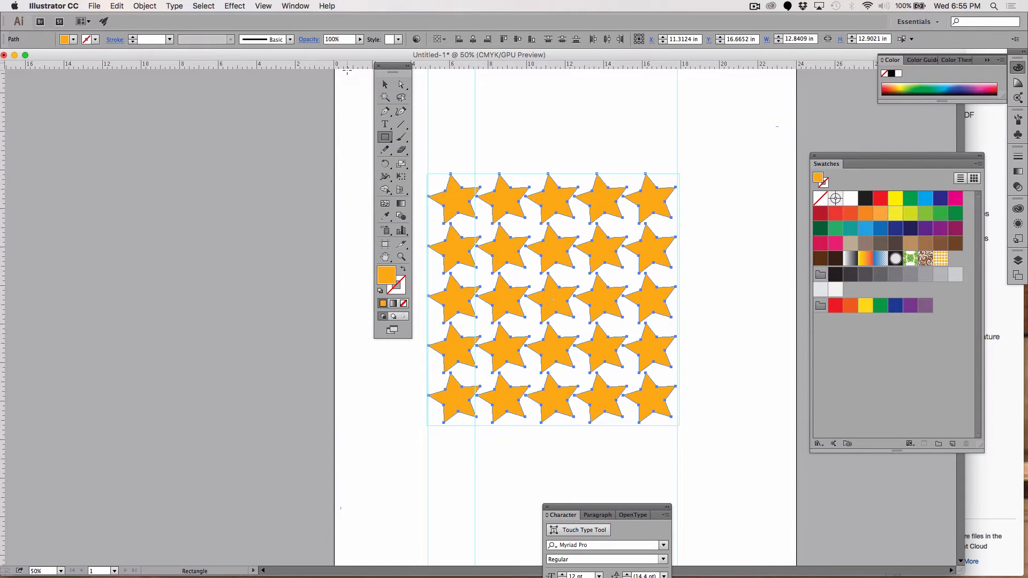
pyautogui.click(385, 84)
pyautogui.click(460, 111)
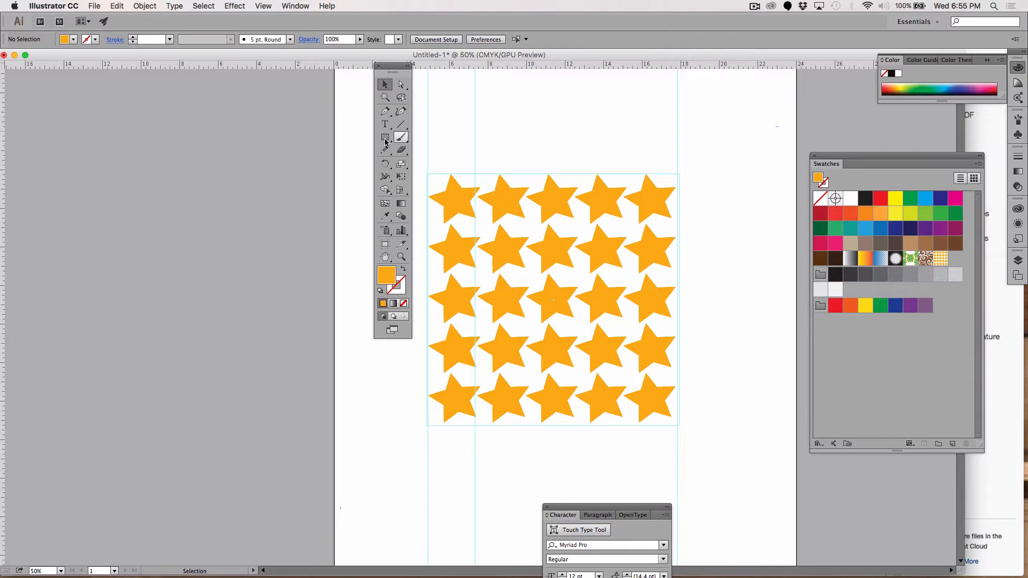
# - Draw a rectangle about 13.19 by 13.05 in covering the star grid and fill it with blue
pyautogui.click(386, 139)
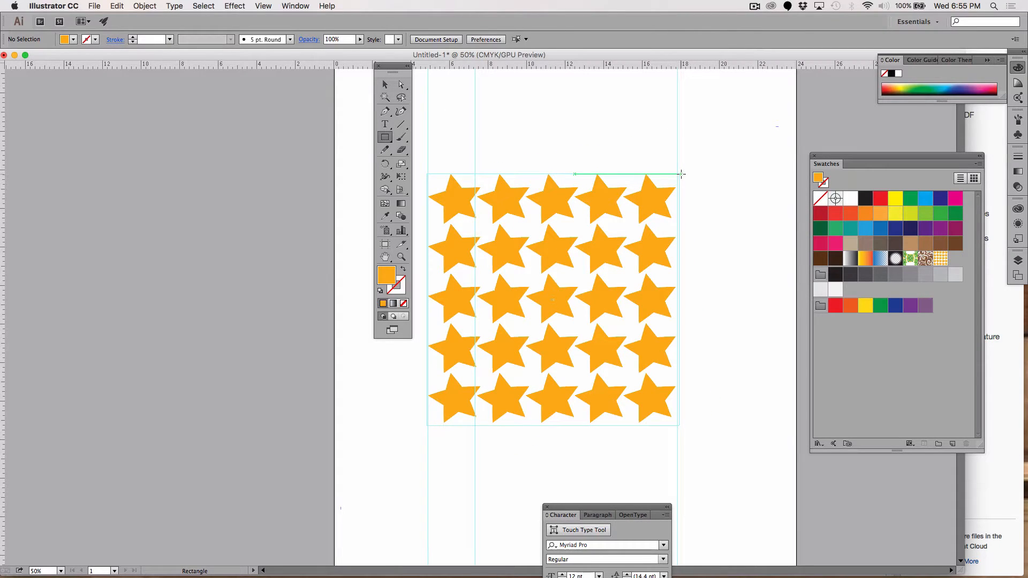
pyautogui.moveTo(681, 174)
pyautogui.mouseDown()
pyautogui.moveTo(574, 321)
pyautogui.moveTo(427, 427)
pyautogui.mouseUp()
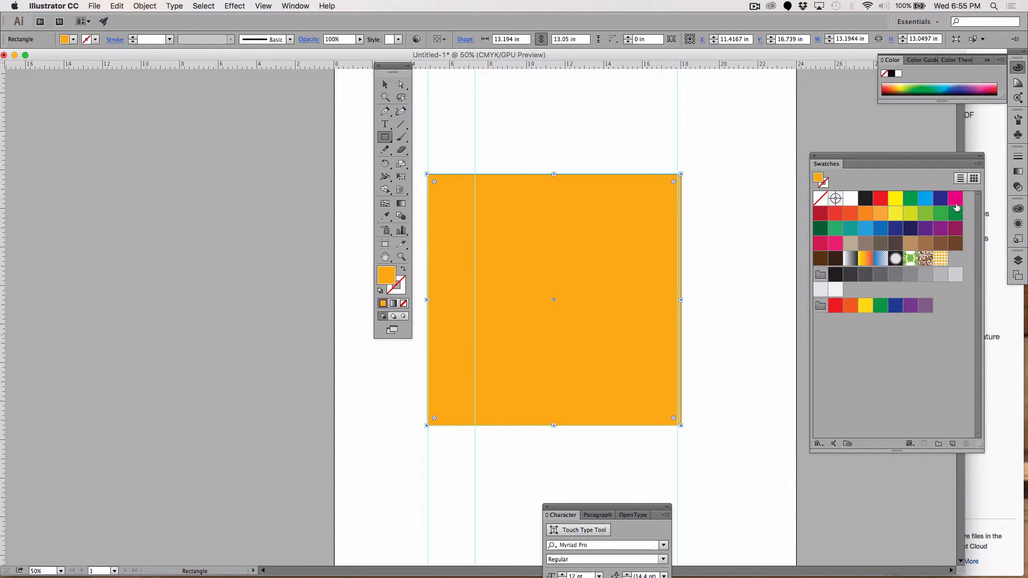
pyautogui.click(867, 233)
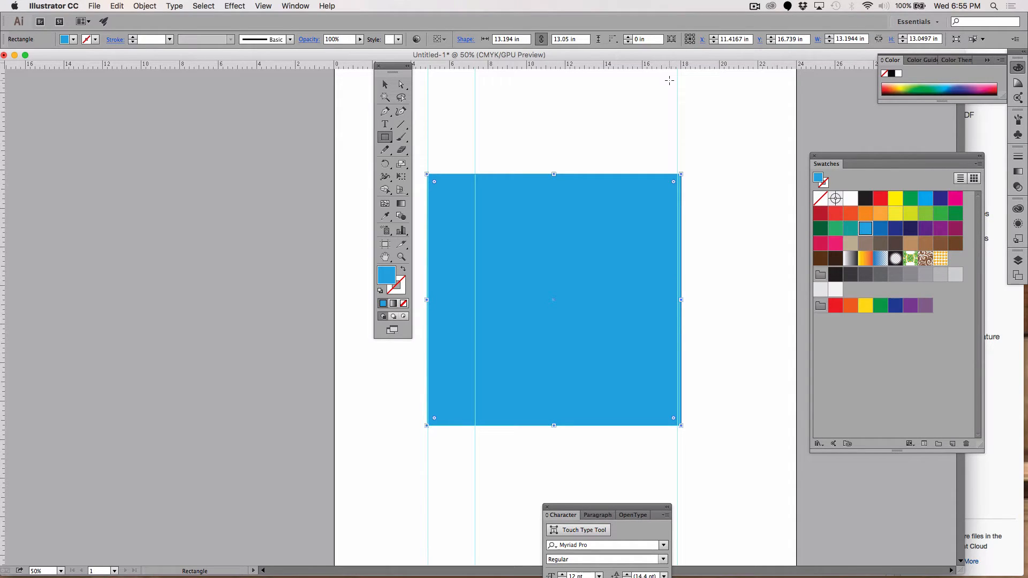
# - Cut the blue rectangle and paste it in back of all the stars
pyautogui.press('super+x')
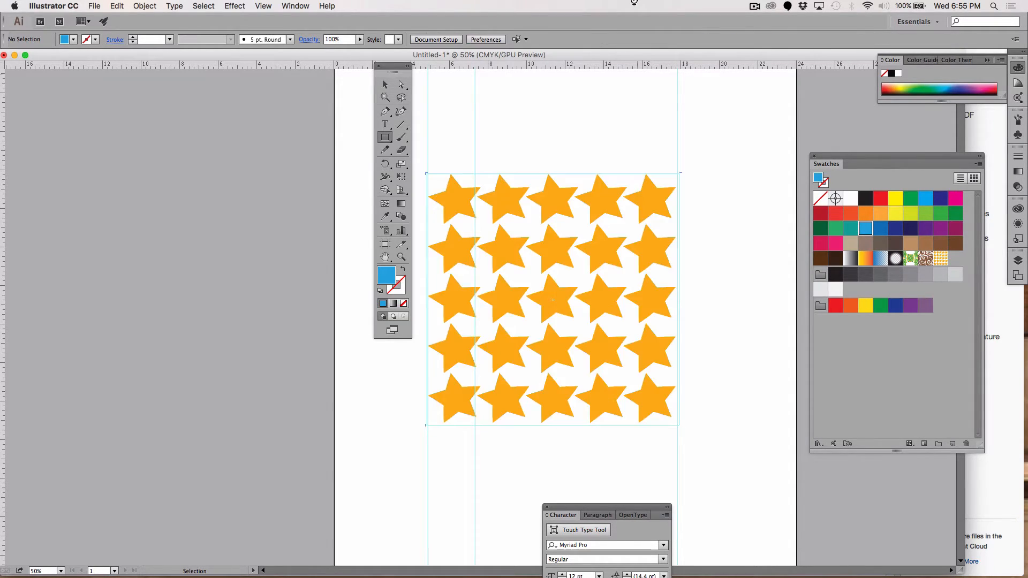
pyautogui.click(204, 6)
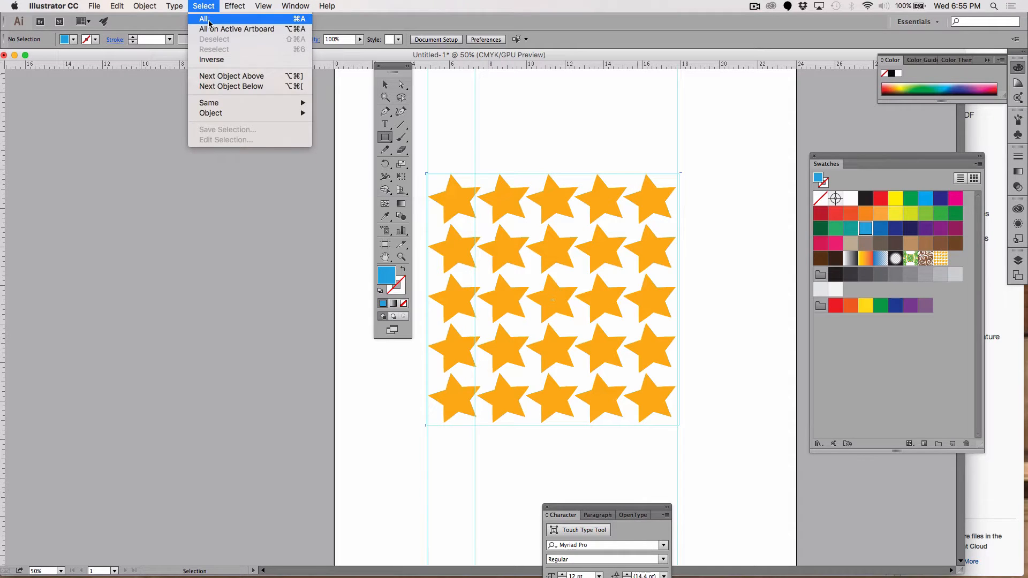
pyautogui.click(208, 21)
pyautogui.click(117, 6)
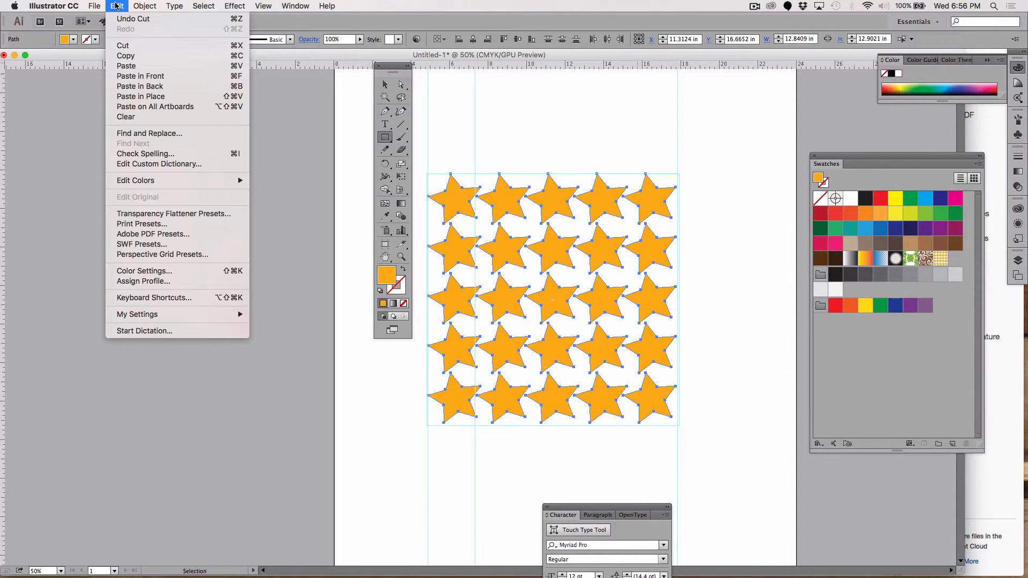
pyautogui.click(132, 87)
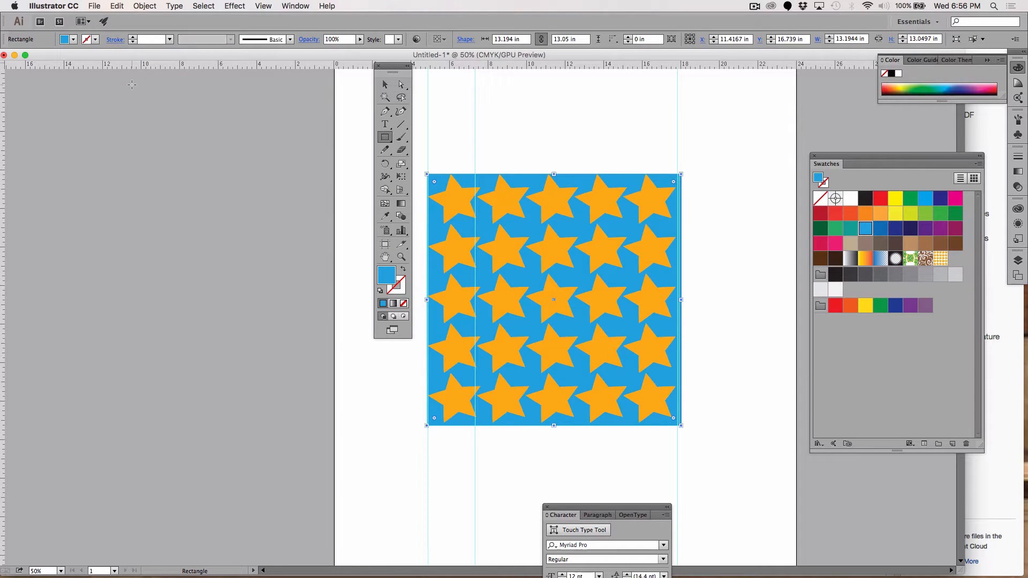
# - Save the star grid together with its blue background as a new pattern swatch and deselect the artwork
pyautogui.click(385, 84)
pyautogui.click(536, 108)
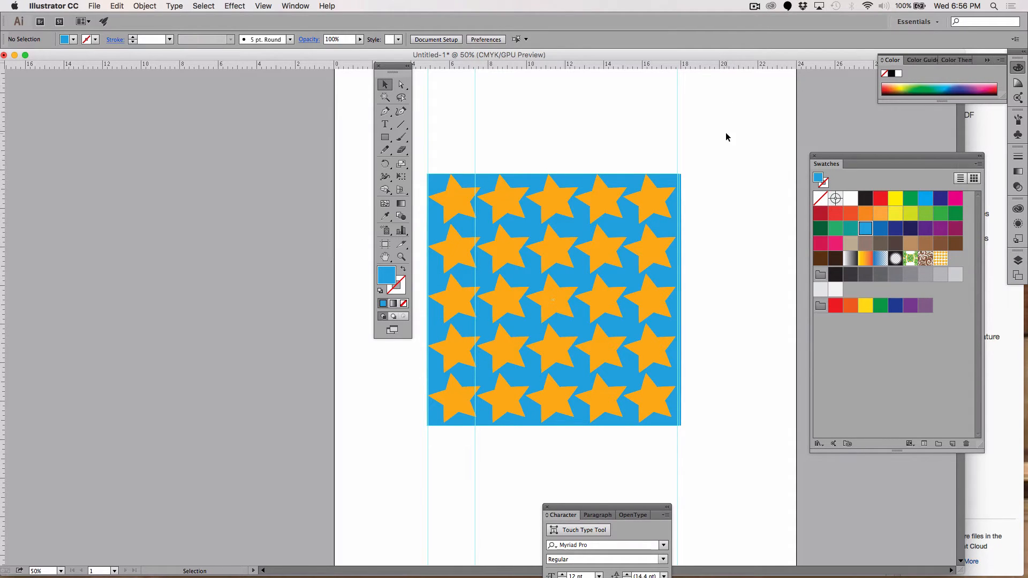
pyautogui.moveTo(717, 143); pyautogui.dragTo(416, 434)
pyautogui.moveTo(502, 358); pyautogui.dragTo(878, 292)
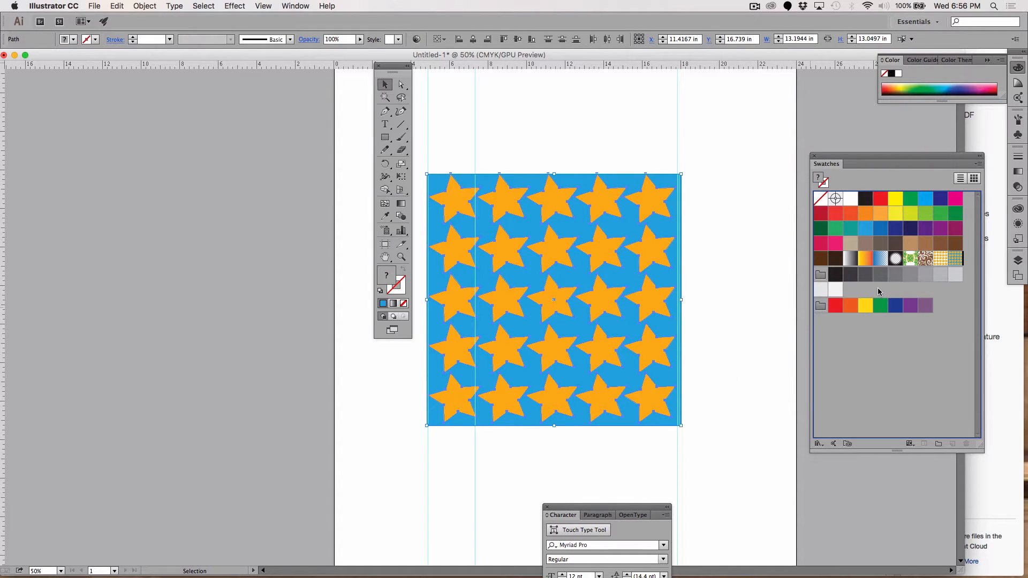
pyautogui.click(264, 299)
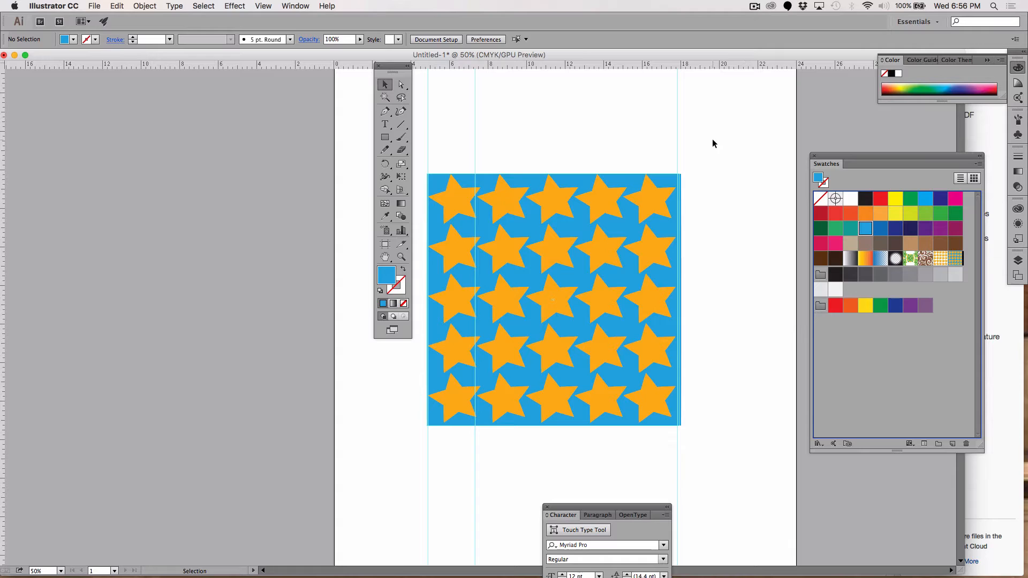
# - Draw a rounded rectangle about 13 by 12.61 in beside the artboard and fill it with the blue-background star pattern
pyautogui.click(385, 139)
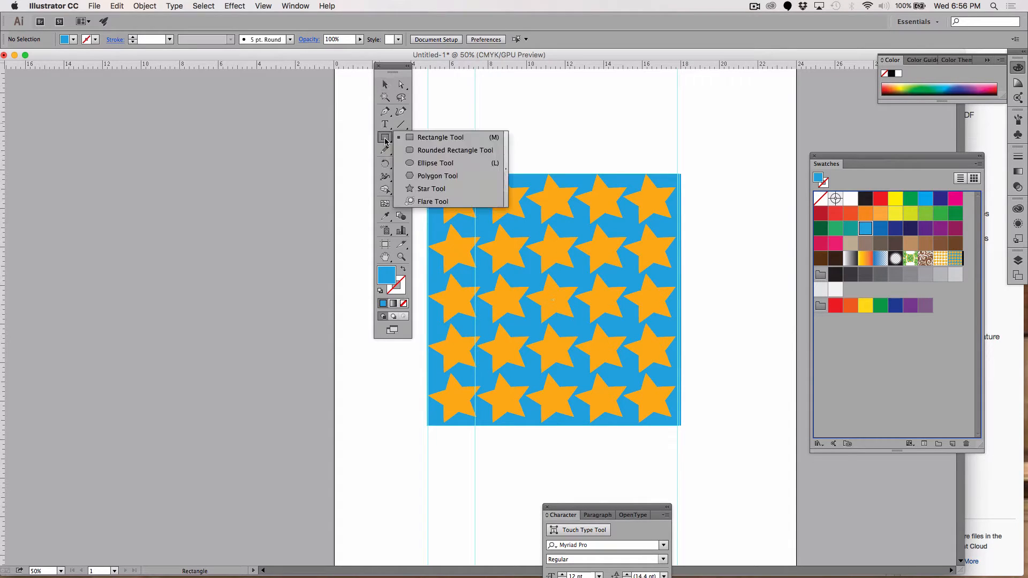
pyautogui.click(445, 150)
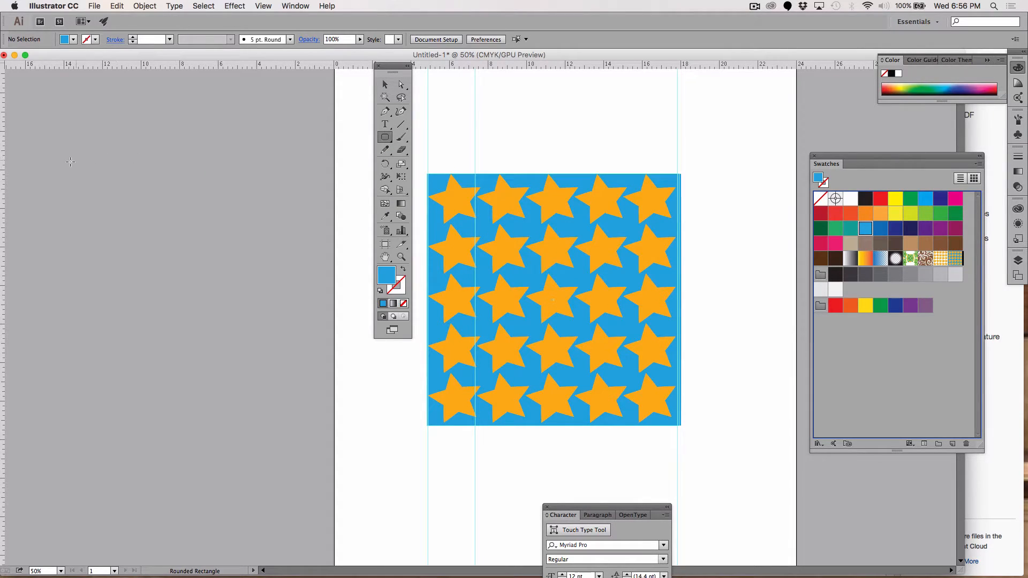
pyautogui.moveTo(65, 162); pyautogui.dragTo(315, 404)
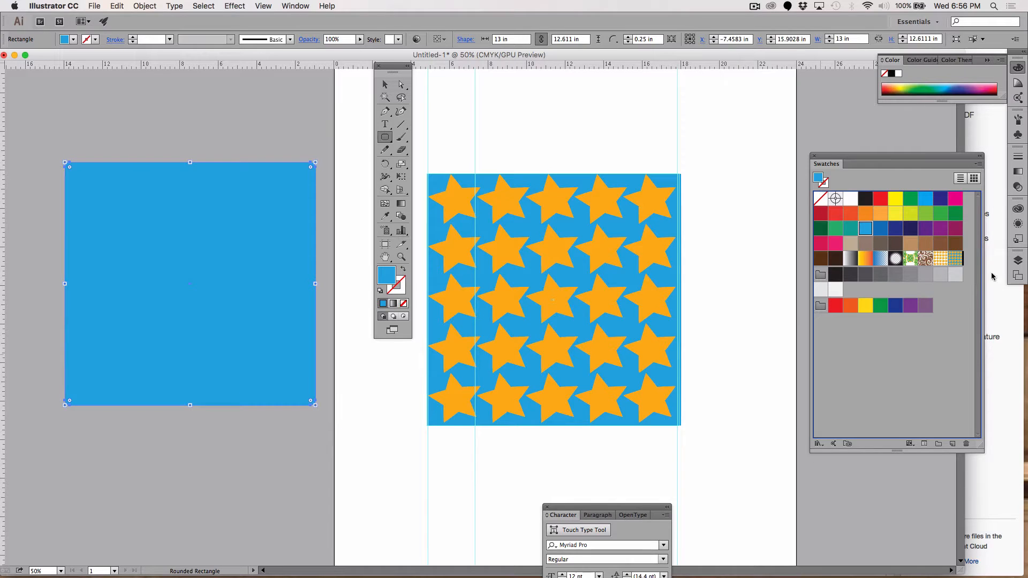
pyautogui.click(957, 258)
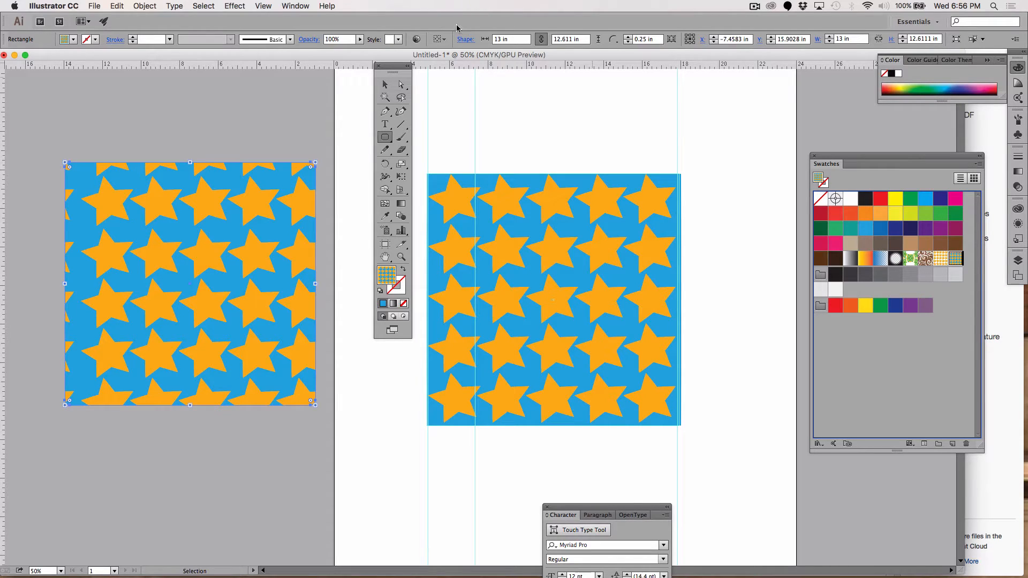
# - Enlarge the star-patterned rounded rectangle from its upper-left corner to about 14.67 by 13.79 in, and delete it
pyautogui.click(384, 83)
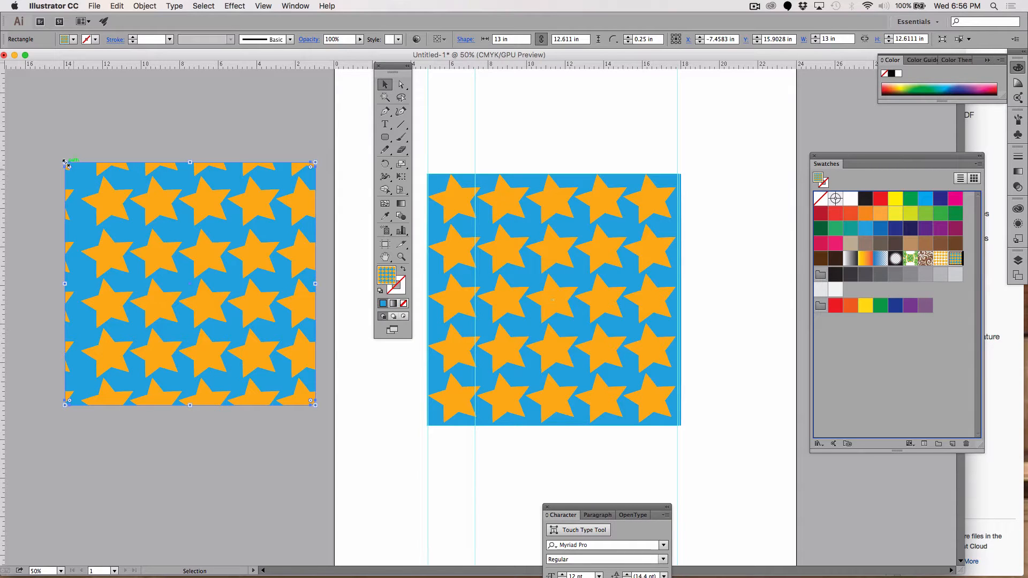
pyautogui.moveTo(63, 161); pyautogui.dragTo(31, 139)
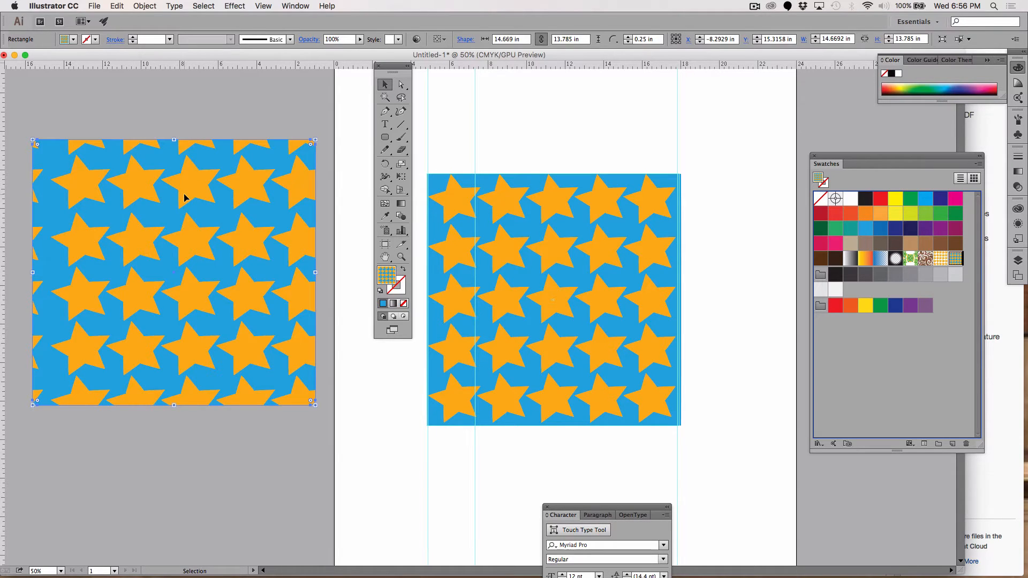
pyautogui.press('Delete')
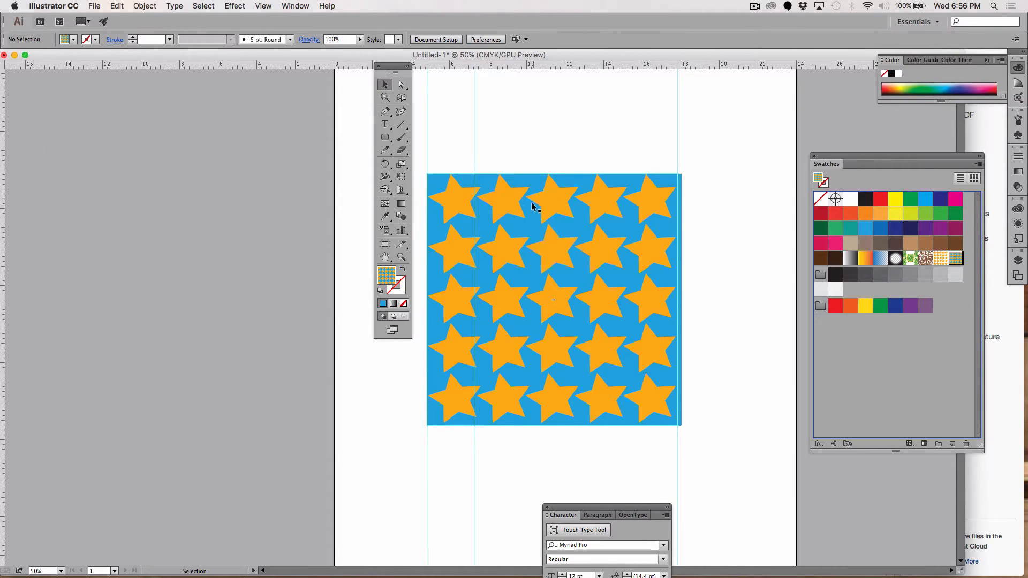
# - Fill the second and fourth stars of the grid's top row with red-orange
pyautogui.click(508, 205)
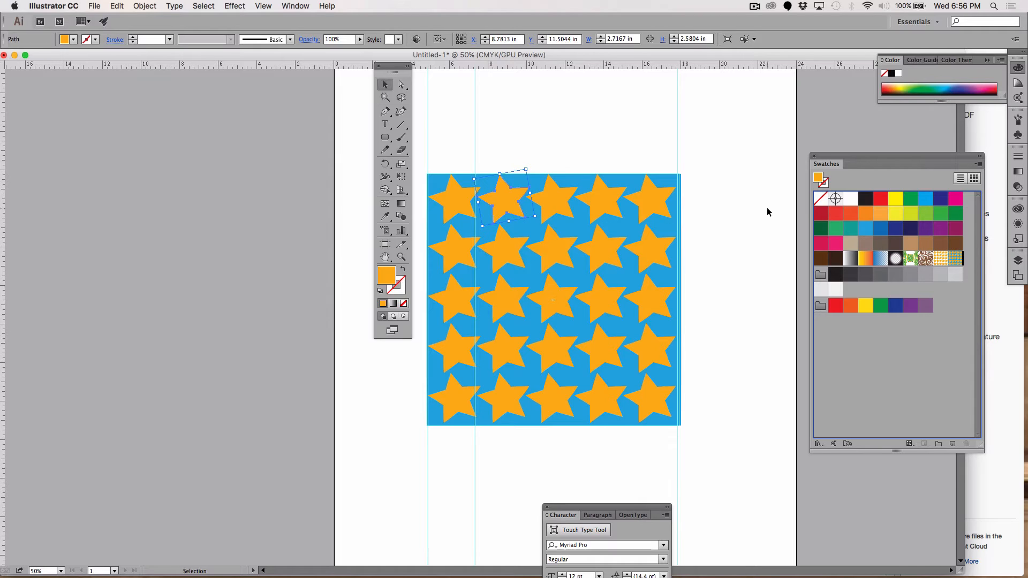
pyautogui.click(850, 215)
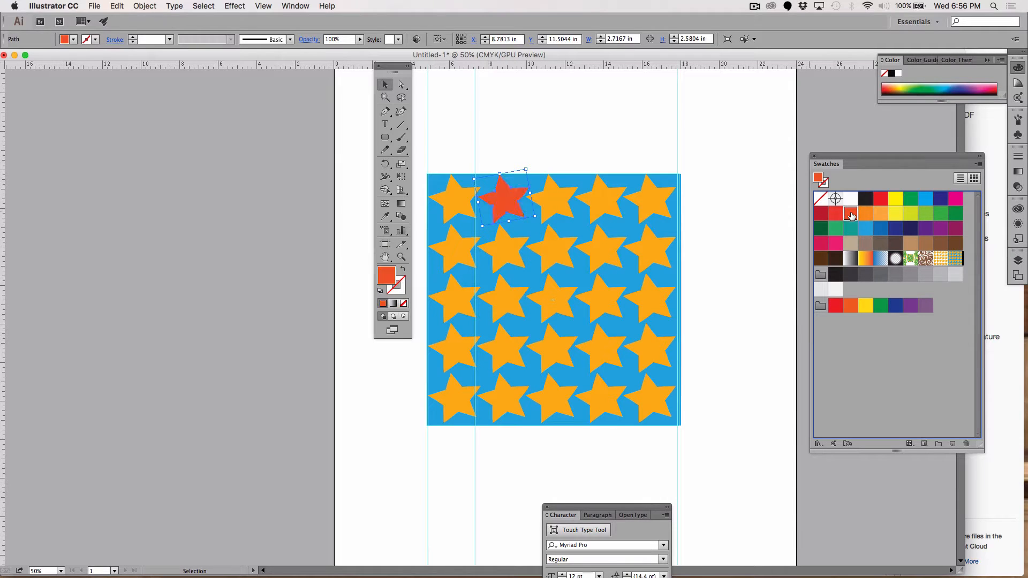
pyautogui.click(611, 206)
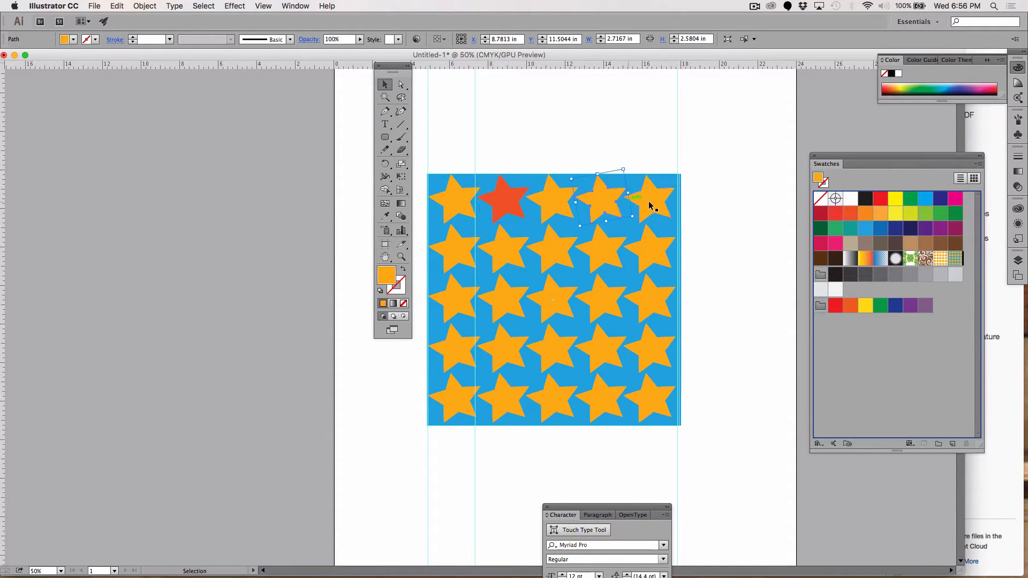
pyautogui.click(850, 215)
# - Fill every other star in the lower four rows with the same red-orange, making a checkerboard of orange and red-orange stars
pyautogui.click(466, 253)
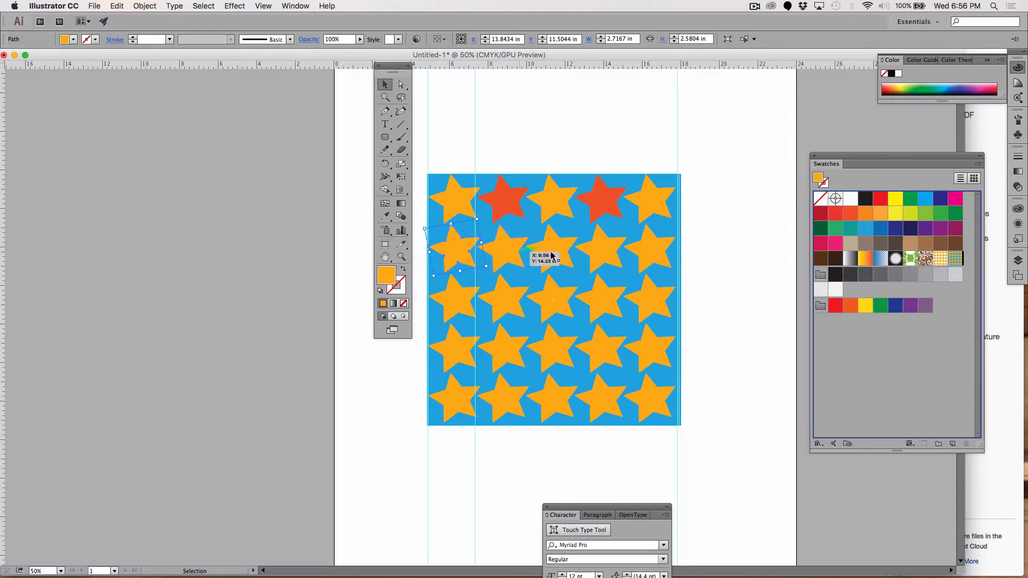
pyautogui.keyDown('shift'); pyautogui.click(550, 255); pyautogui.keyUp('shift')
pyautogui.keyDown('shift'); pyautogui.click(645, 258); pyautogui.keyUp('shift')
pyautogui.keyDown('shift'); pyautogui.click(594, 303); pyautogui.keyUp('shift')
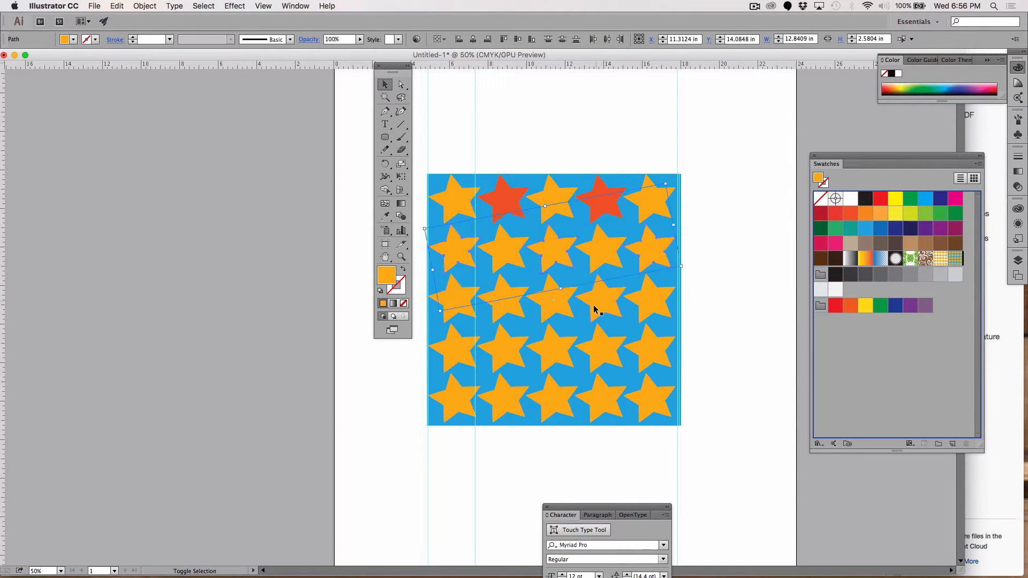
pyautogui.keyDown('shift'); pyautogui.click(509, 298); pyautogui.keyUp('shift')
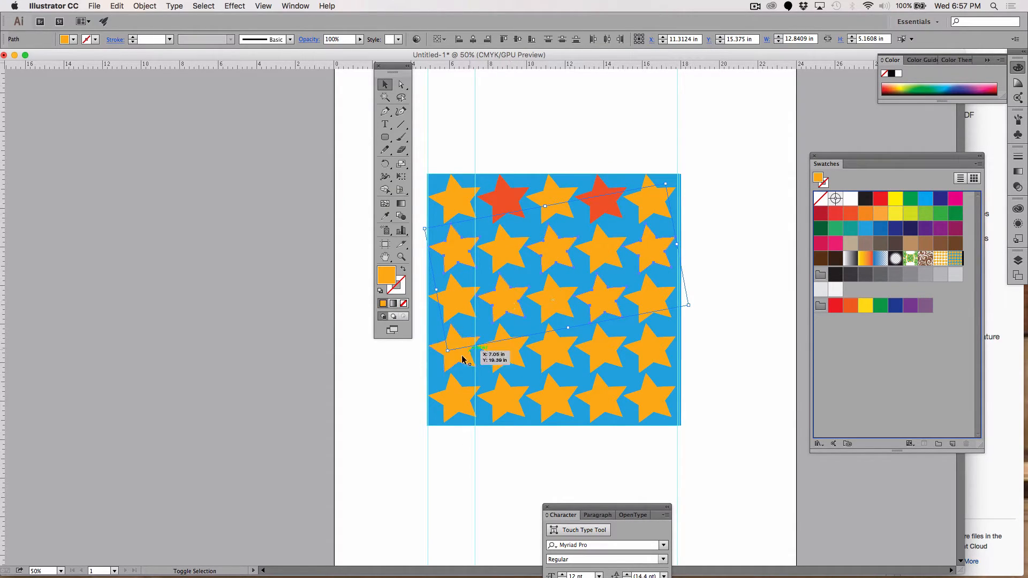
pyautogui.keyDown('shift'); pyautogui.click(497, 363); pyautogui.keyUp('shift')
pyautogui.keyDown('shift'); pyautogui.click(615, 360); pyautogui.keyUp('shift')
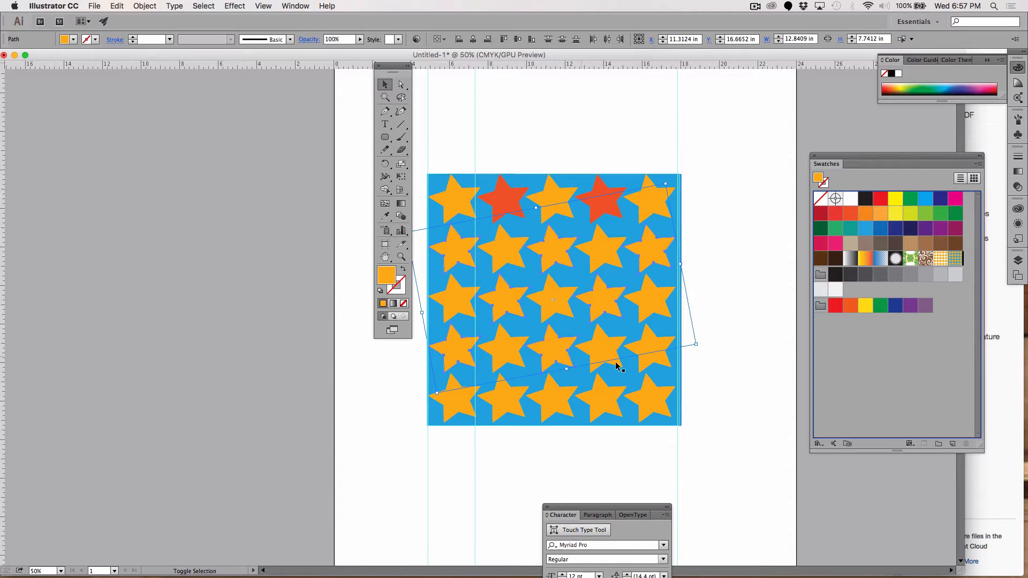
pyautogui.keyDown('shift'); pyautogui.click(659, 355); pyautogui.keyUp('shift')
pyautogui.keyDown('shift'); pyautogui.click(612, 398); pyautogui.keyUp('shift')
pyautogui.keyDown('shift'); pyautogui.click(505, 397); pyautogui.keyUp('shift')
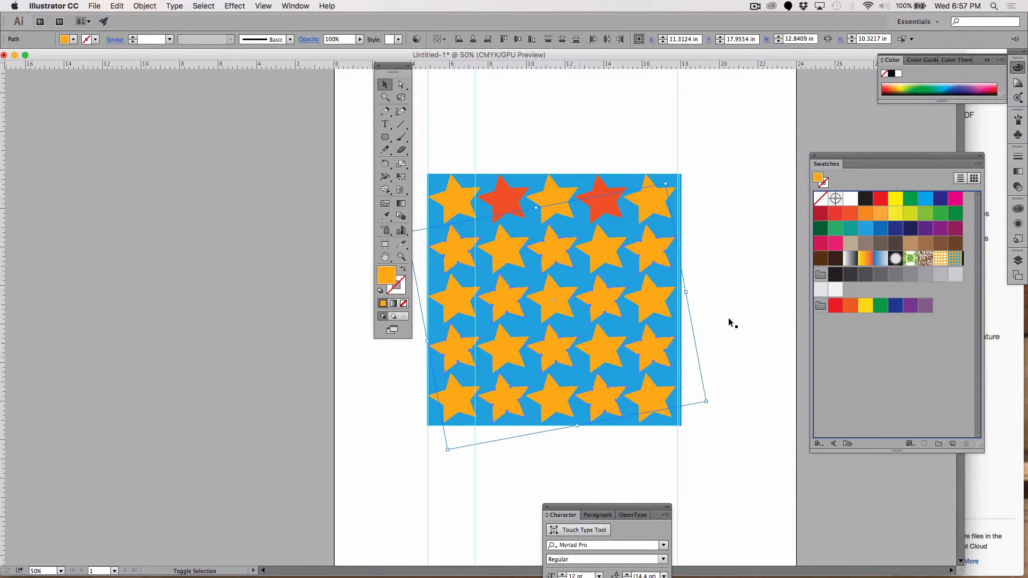
pyautogui.click(835, 307)
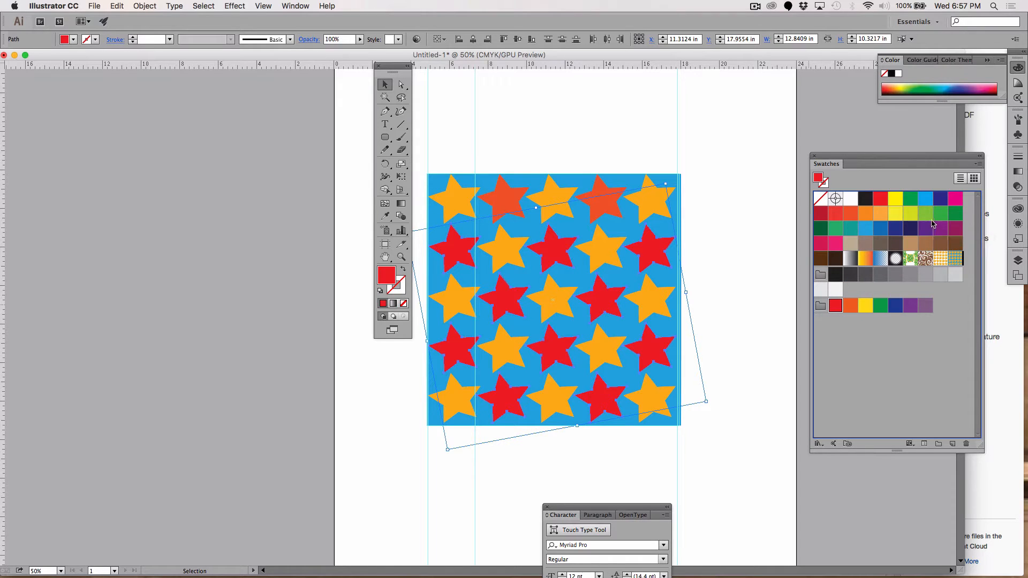
pyautogui.click(836, 214)
pyautogui.click(851, 213)
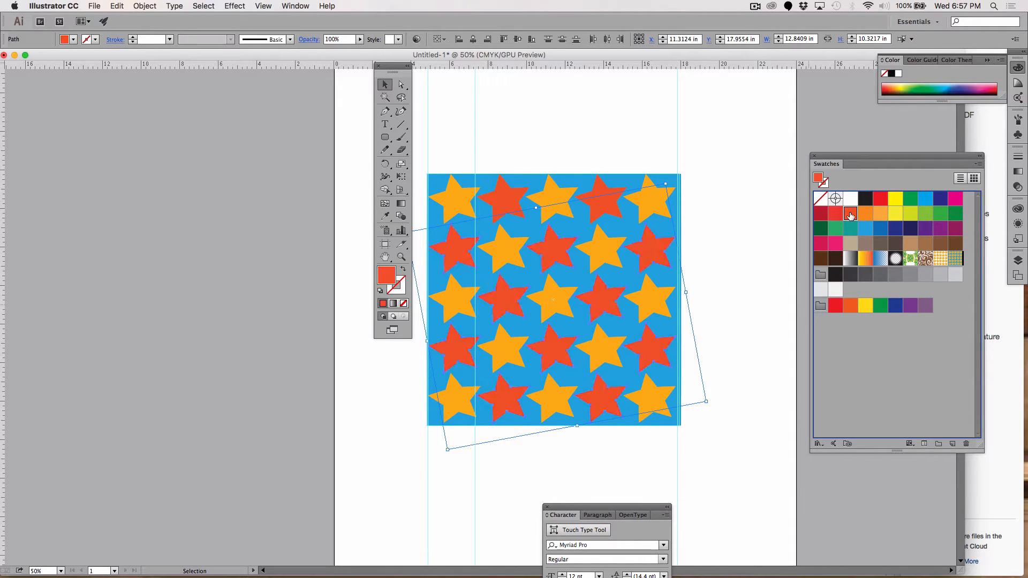
pyautogui.click(741, 217)
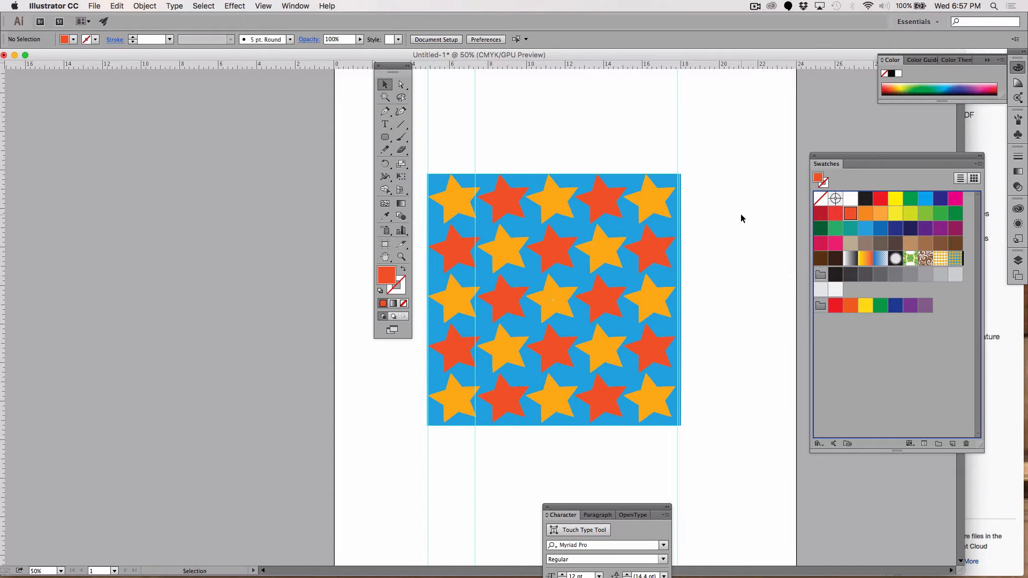
# - Fill the background square behind the stars with yellow and soften it to a paler yellow in the Color Picker
pyautogui.click(672, 180)
pyautogui.click(894, 203)
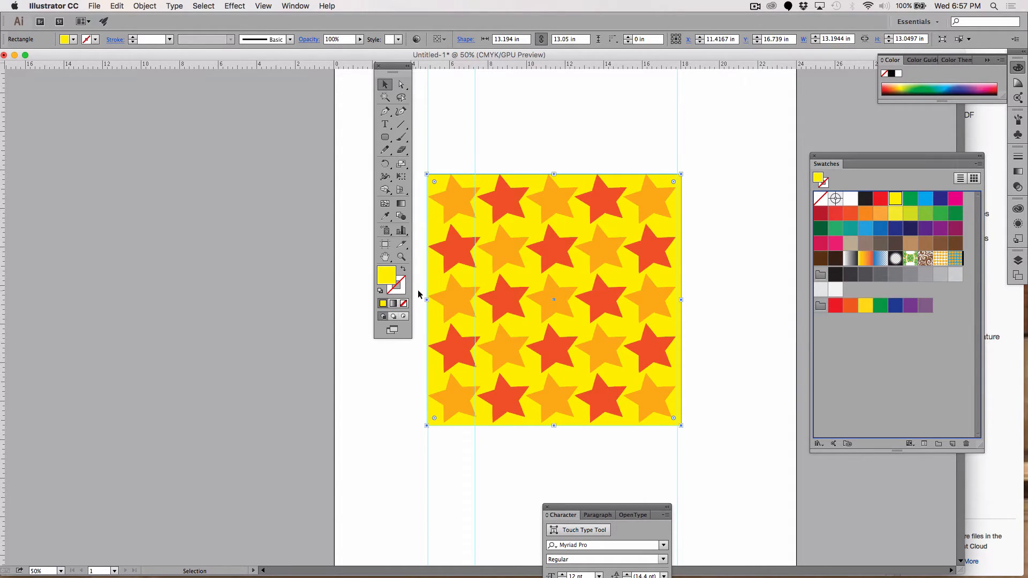
pyautogui.doubleClick(387, 276)
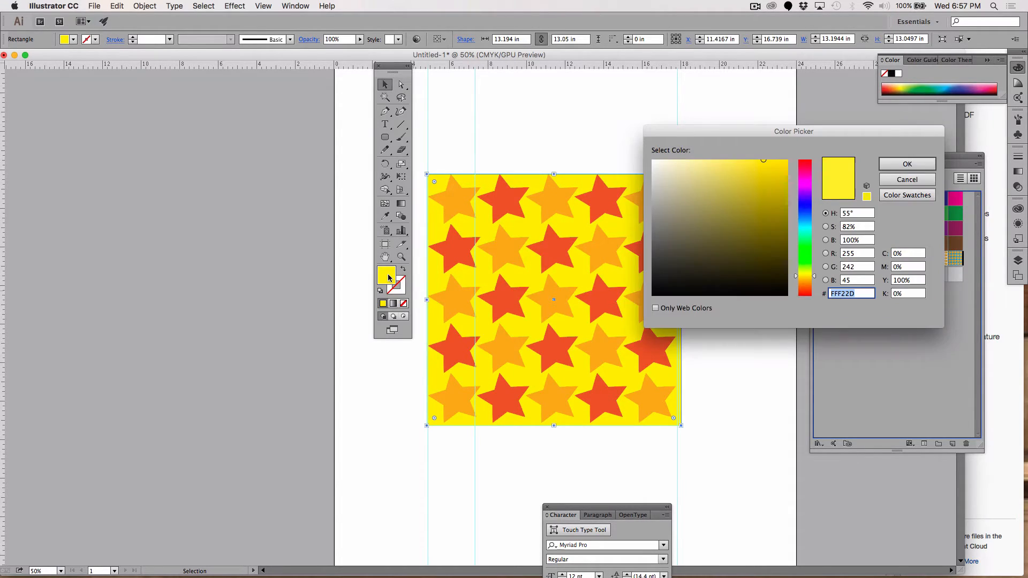
pyautogui.click(735, 164)
pyautogui.click(905, 163)
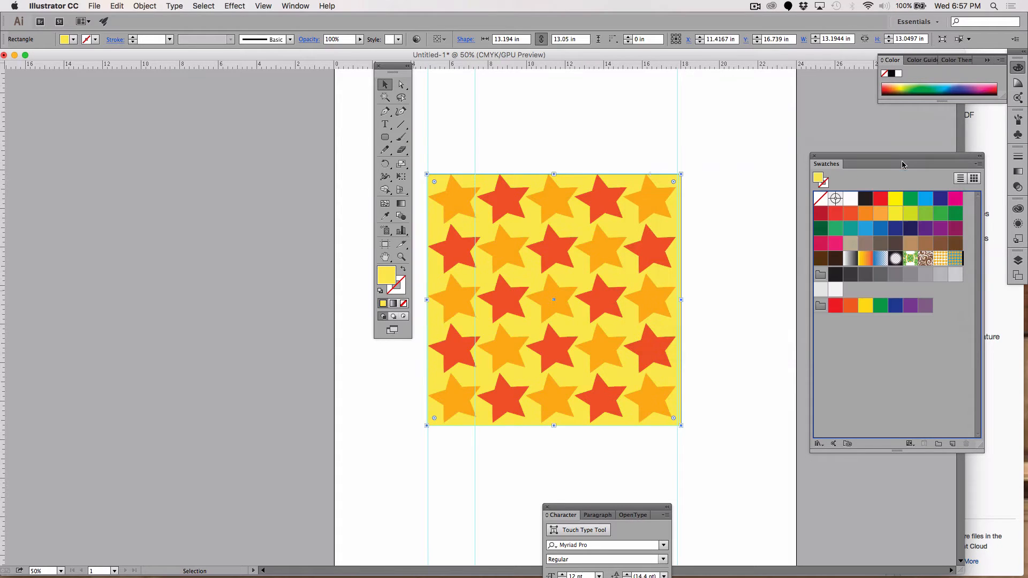
# - Save the two-colour star grid with its yellow background as a pattern swatch, and delete the original artwork
pyautogui.moveTo(717, 147); pyautogui.dragTo(413, 447)
pyautogui.moveTo(514, 353); pyautogui.dragTo(830, 351)
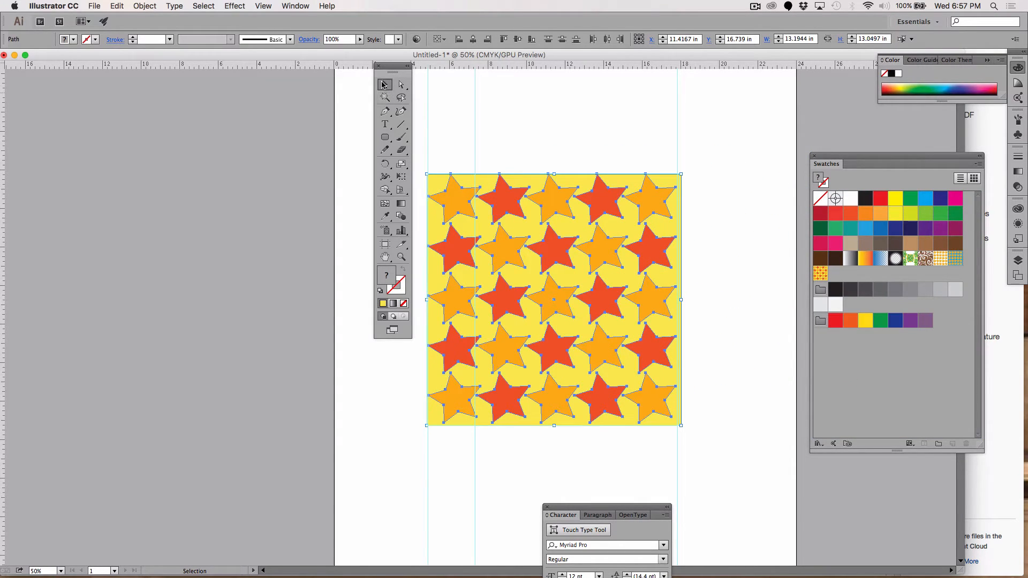
pyautogui.click(541, 112)
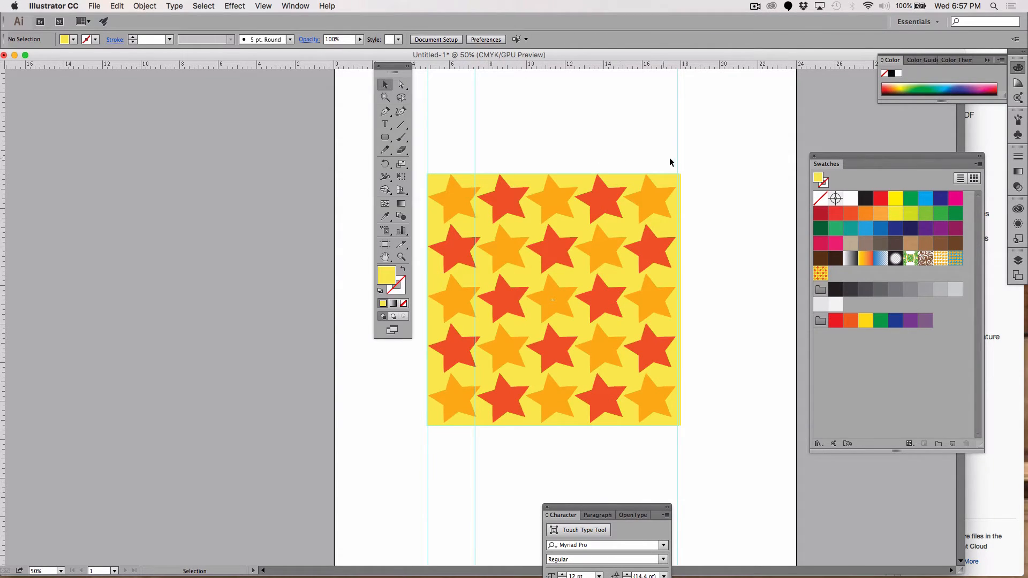
pyautogui.press('super+a')
pyautogui.press('Delete')
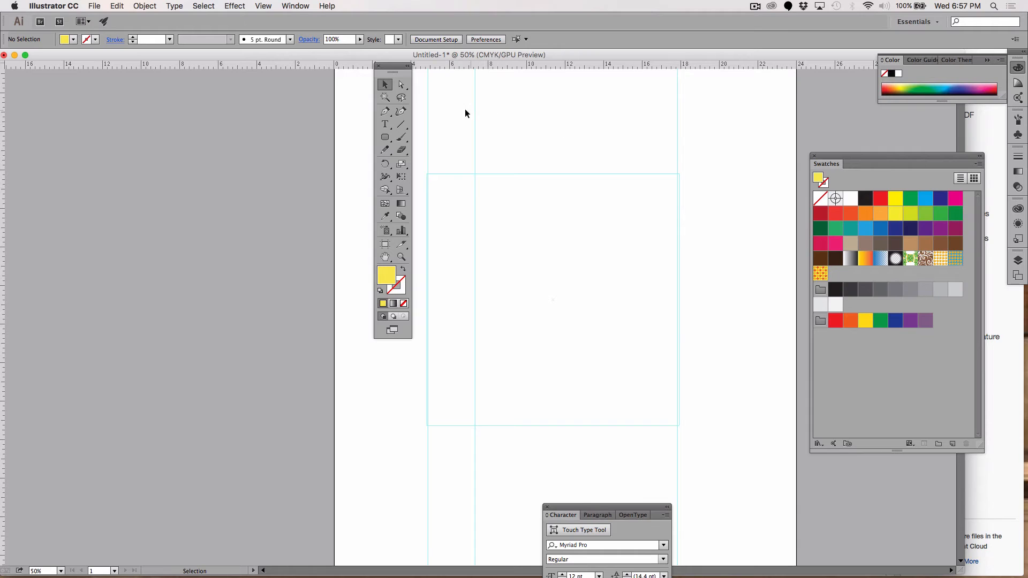
# - Draw a tall rounded rectangle about 7.89 by 19.58 in on the left side of the artboard and shift it slightly downward
pyautogui.moveTo(393, 63); pyautogui.dragTo(133, 137)
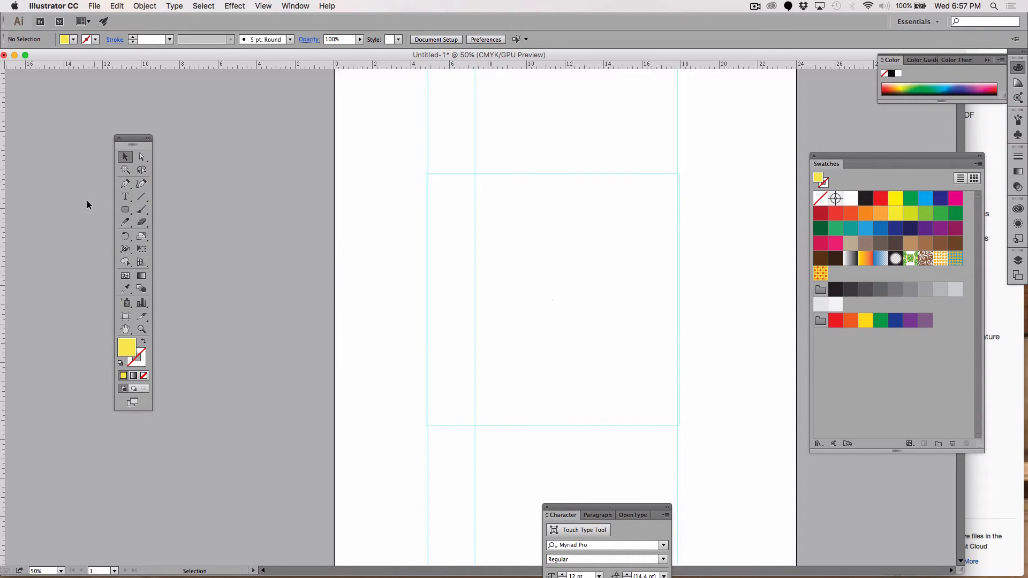
pyautogui.click(125, 210)
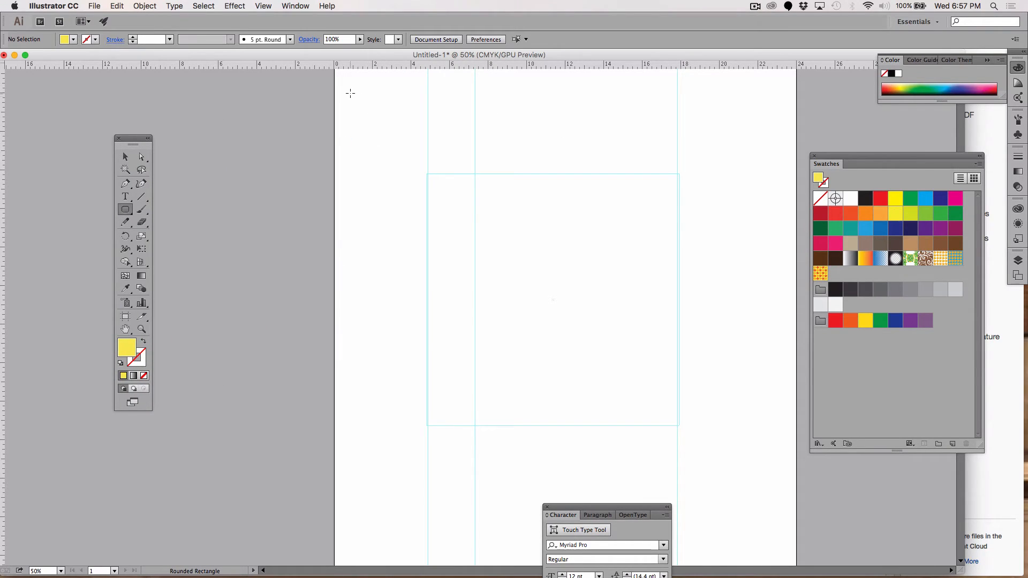
pyautogui.moveTo(350, 93); pyautogui.dragTo(504, 471)
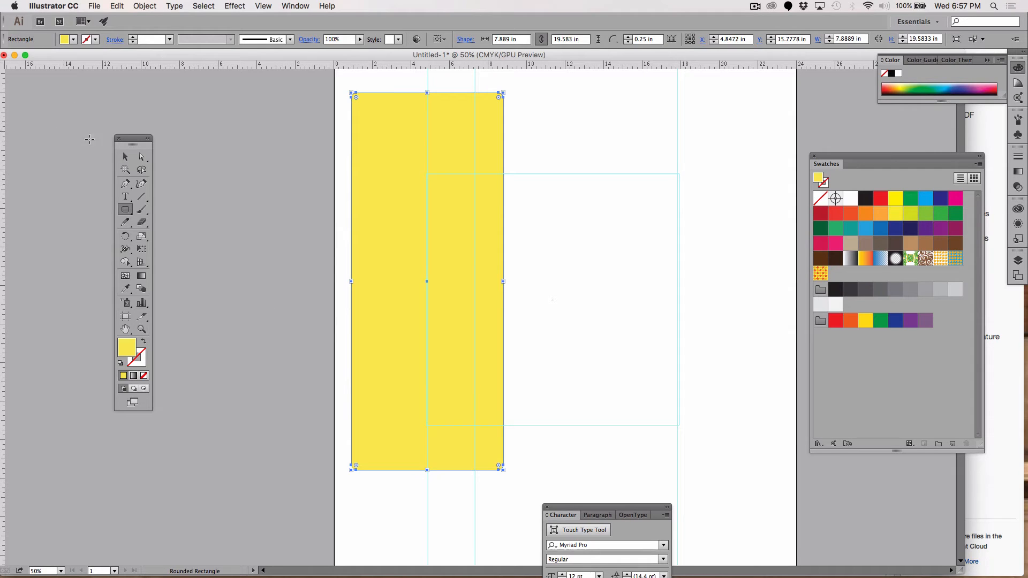
pyautogui.click(124, 157)
pyautogui.moveTo(416, 222)
pyautogui.mouseDown()
pyautogui.moveTo(570, 213)
pyautogui.moveTo(420, 220)
pyautogui.mouseUp()
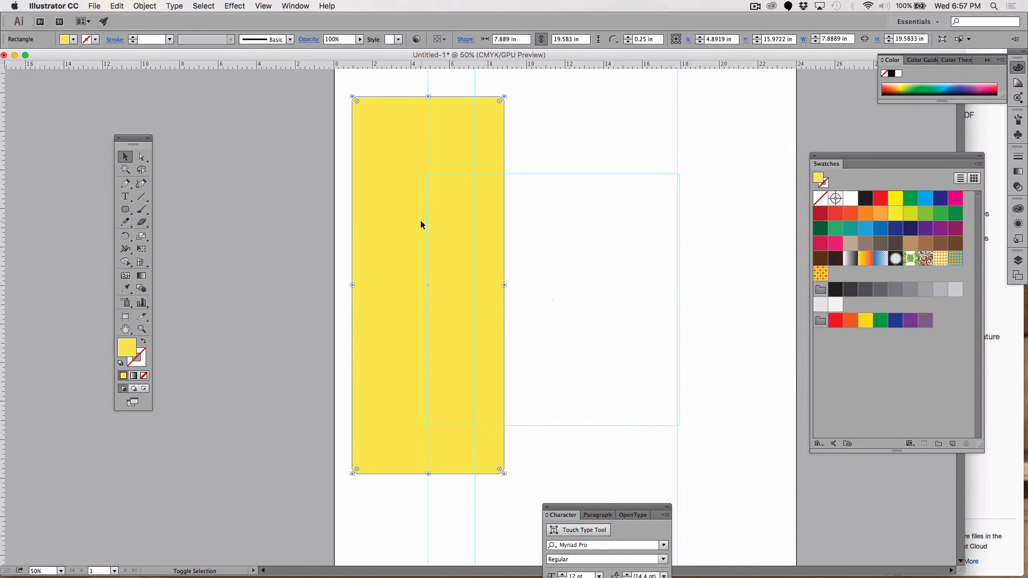
# - Copy the tall rectangle to its right with a narrow gap, and repeat the copy for a row of three
pyautogui.click(536, 221)
pyautogui.moveTo(503, 236); pyautogui.dragTo(663, 241)
pyautogui.press('super+d')
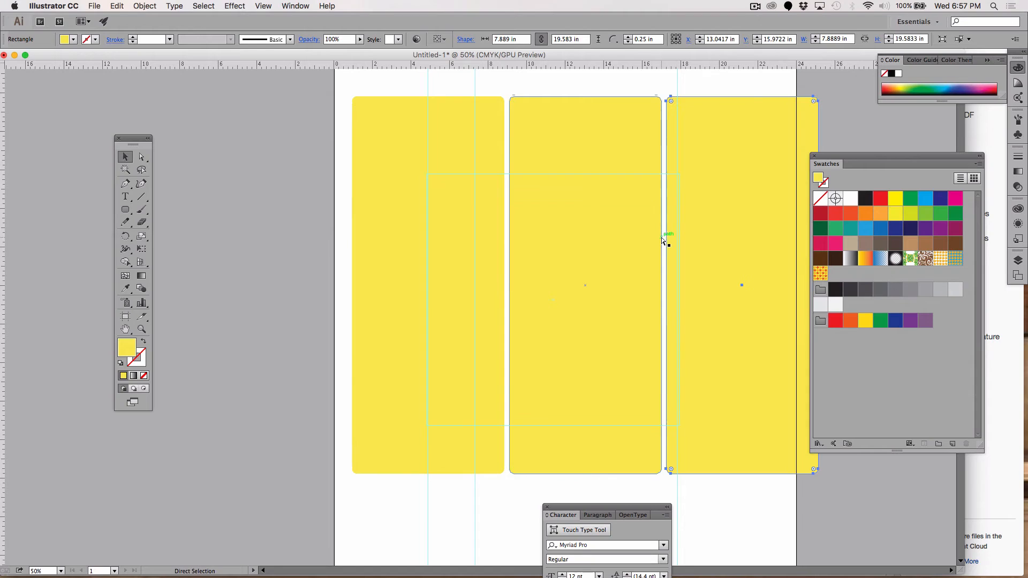
# - Scale the three rectangles together from their upper-left corner to about 22 by 16.69 in, and nudge them slightly right
pyautogui.press('super+a')
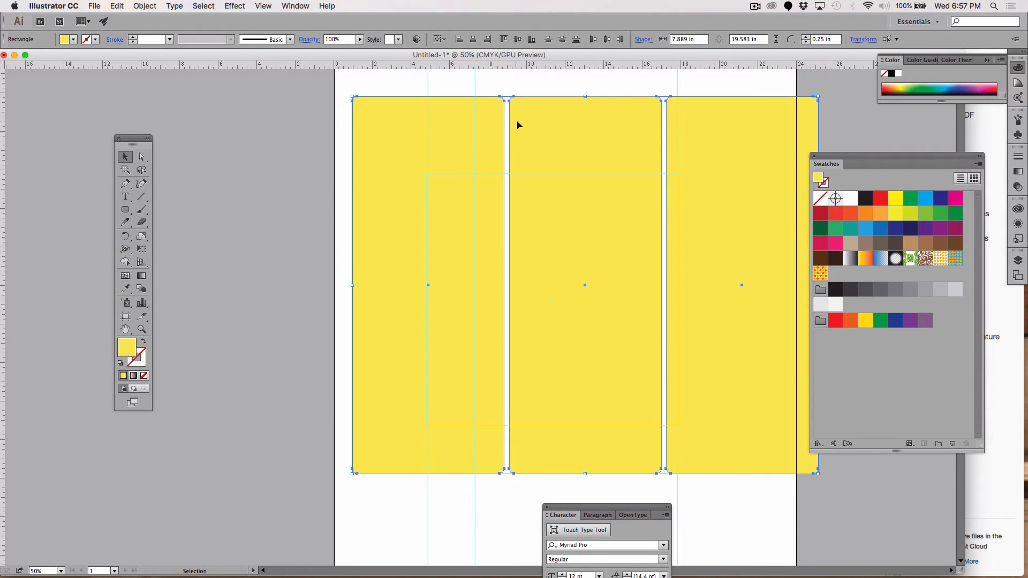
pyautogui.press('s')
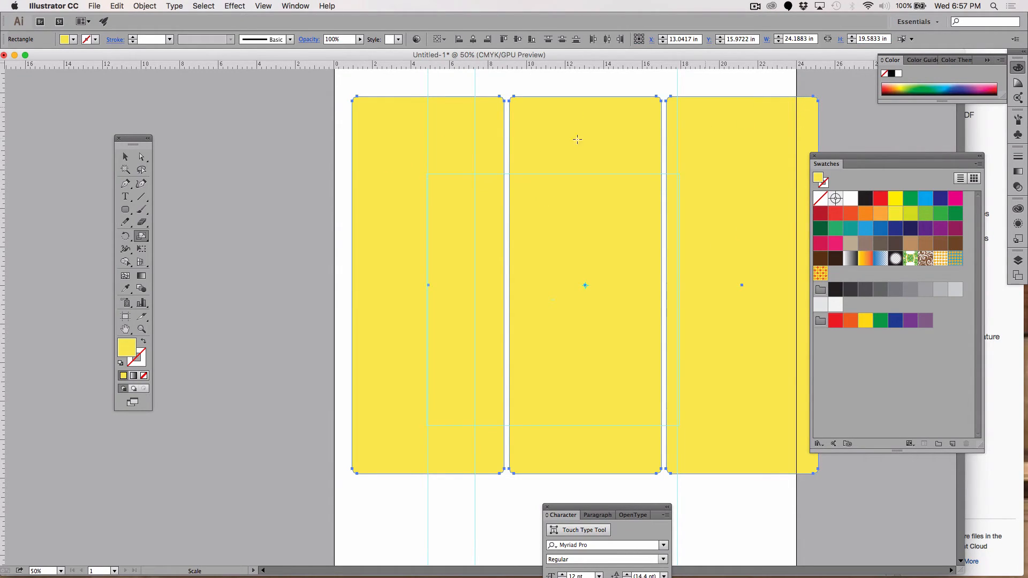
pyautogui.click(352, 96)
pyautogui.moveTo(862, 500); pyautogui.dragTo(816, 440)
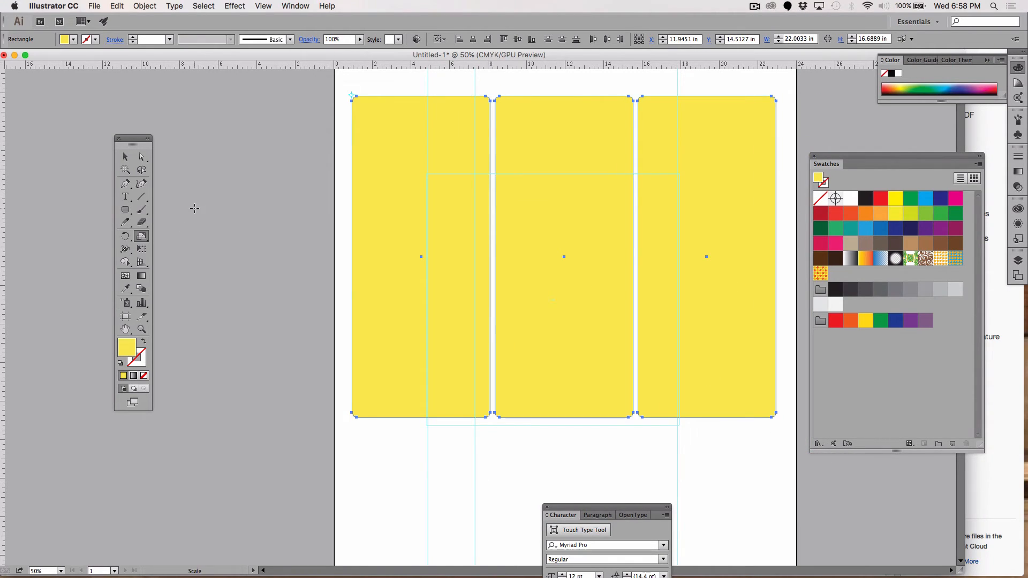
pyautogui.press('Right')
pyautogui.press('Right')
pyautogui.press('Right')
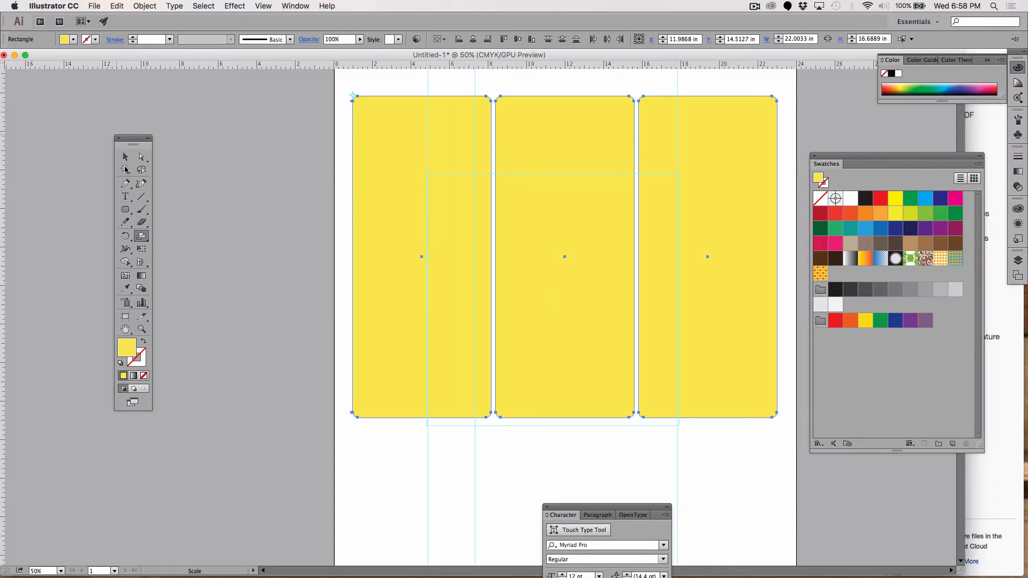
pyautogui.click(125, 156)
pyautogui.click(247, 159)
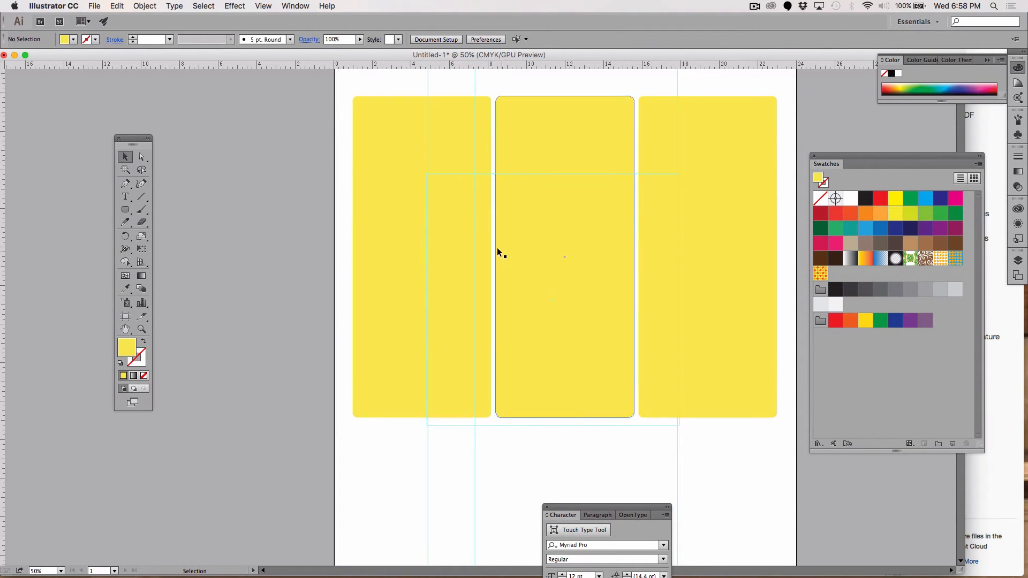
# - Fill the three rectangles from left to right with the plain, blue-background and yellow-background star patterns
pyautogui.click(445, 238)
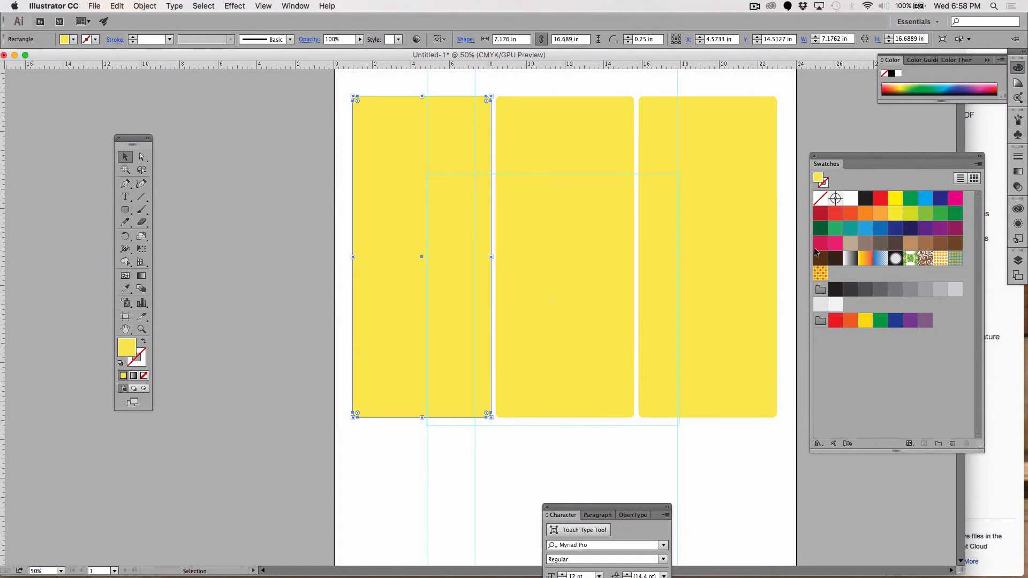
pyautogui.click(942, 259)
pyautogui.click(599, 264)
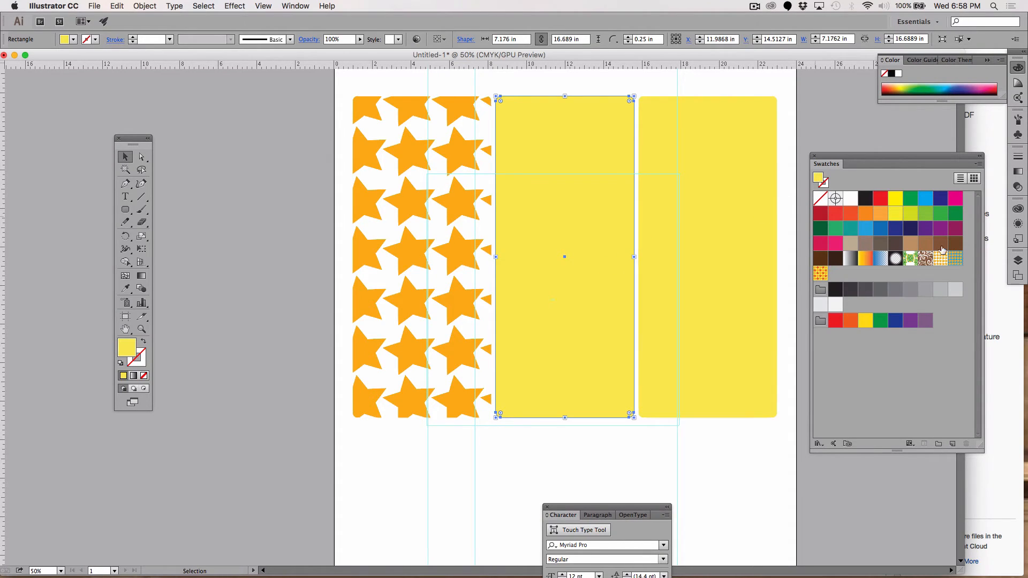
pyautogui.click(956, 259)
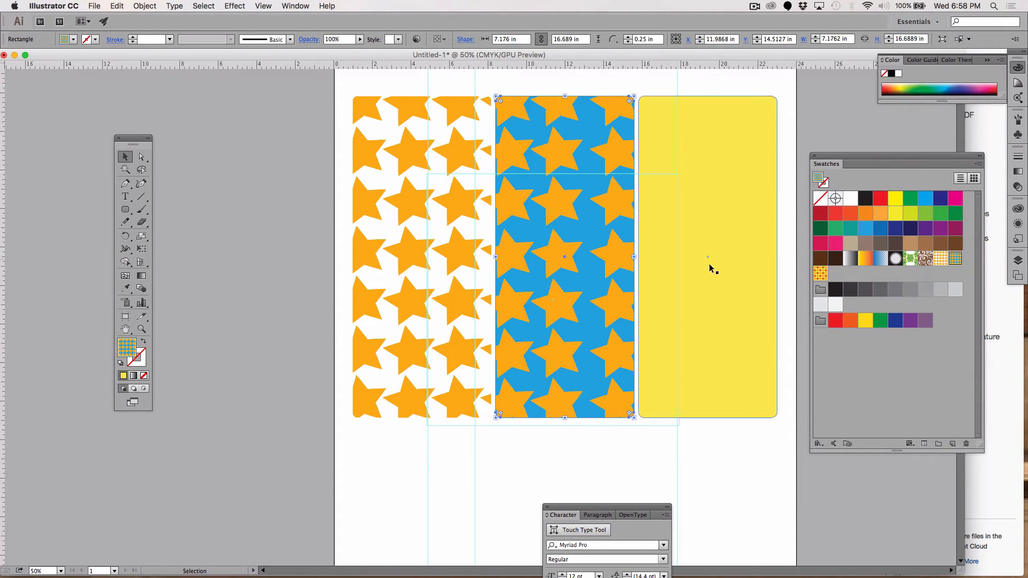
pyautogui.click(711, 267)
pyautogui.click(820, 274)
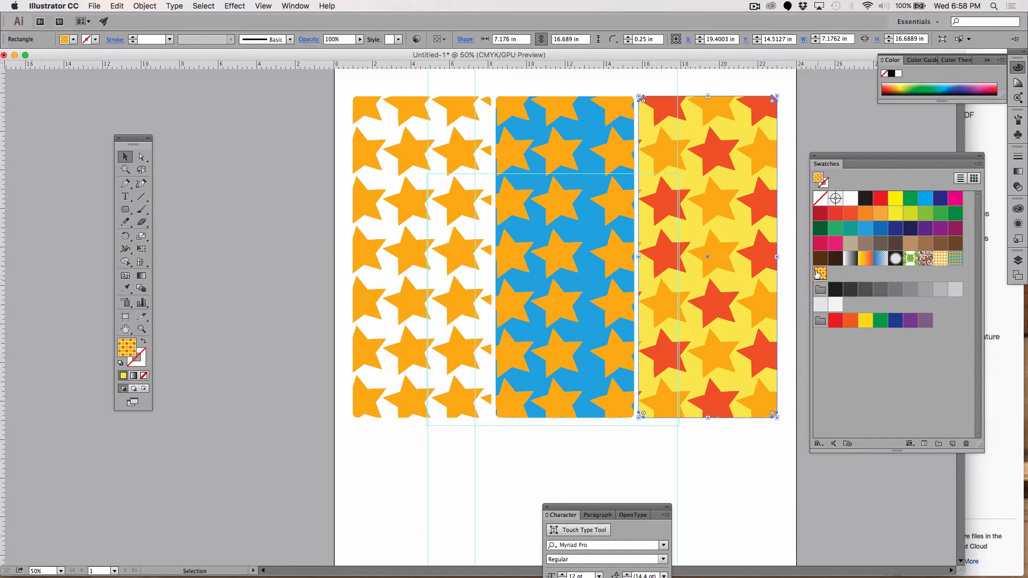
# - Nudge the plain star rectangle right until it meets the edge of the blue one
pyautogui.click(387, 228)
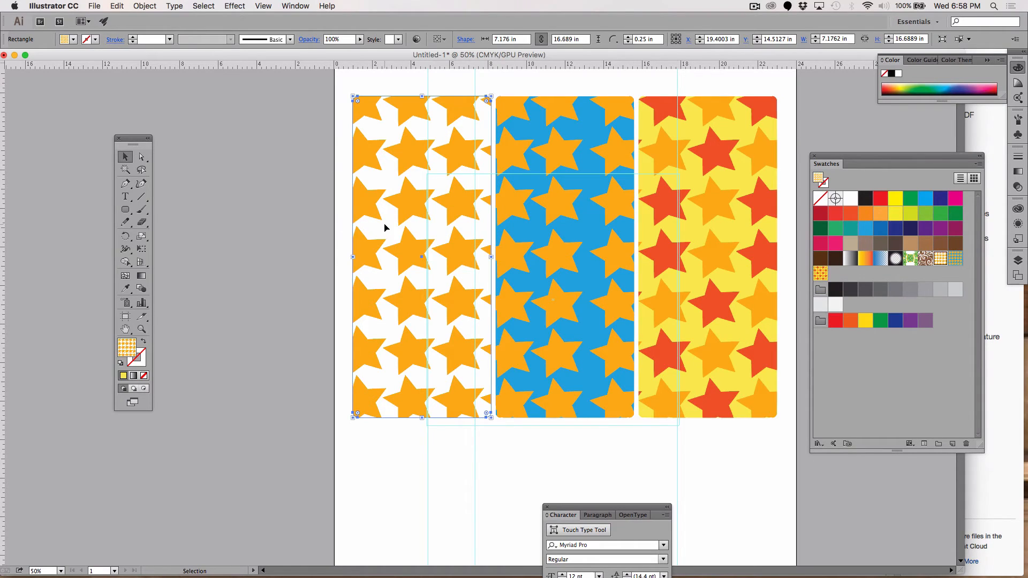
pyautogui.press('Right')
pyautogui.press('Right')
pyautogui.press('Right')
pyautogui.press('Right')
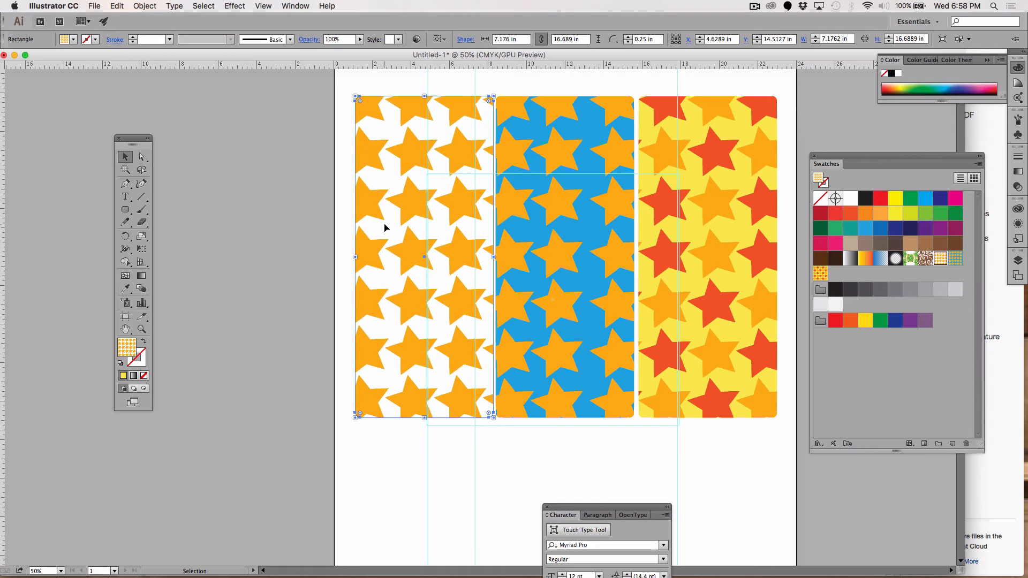
pyautogui.press('Right')
pyautogui.press('Right')
pyautogui.press('Right')
pyautogui.press('Right')
pyautogui.press('Right')
pyautogui.press('Right')
pyautogui.press('Right')
pyautogui.press('Right')
pyautogui.press('Right')
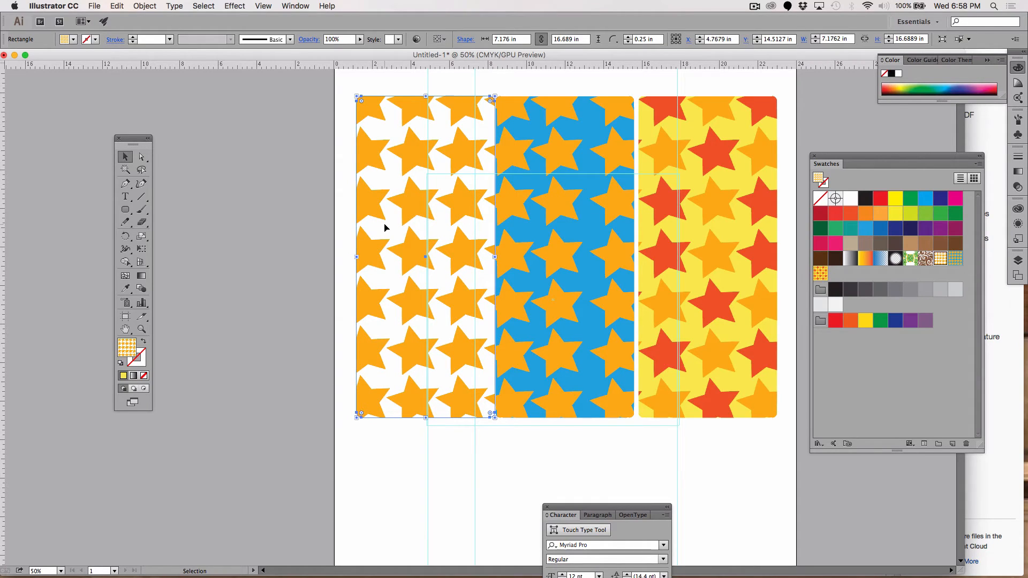
# - Nudge the yellow-background rectangle left until it meets the edge of the blue one
pyautogui.click(758, 208)
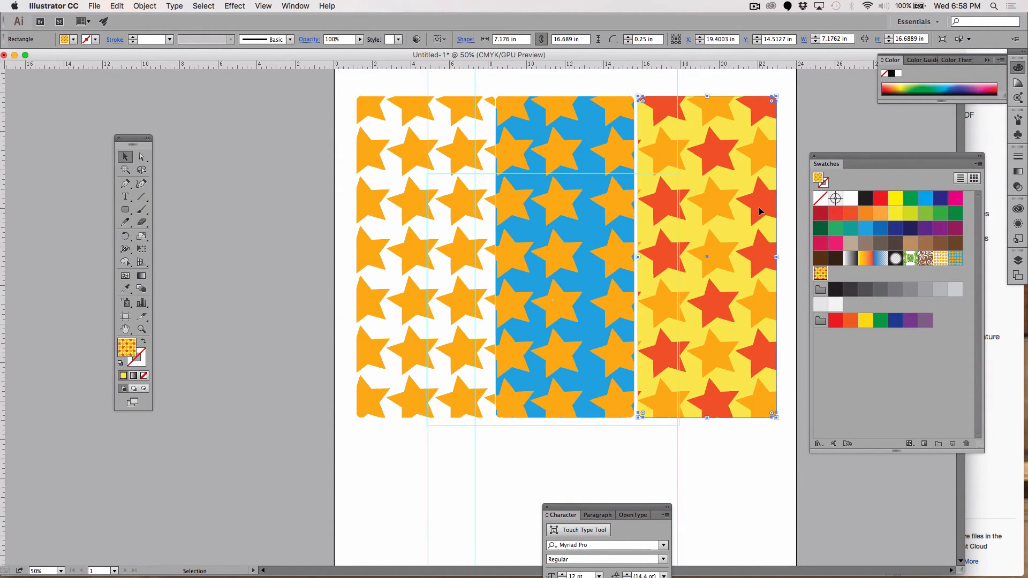
pyautogui.press('Left')
pyautogui.press('Left')
pyautogui.press('Left')
pyautogui.press('Left')
pyautogui.press('Left')
pyautogui.press('Left')
pyautogui.press('Left')
pyautogui.press('Left')
pyautogui.press('Left')
pyautogui.press('Left')
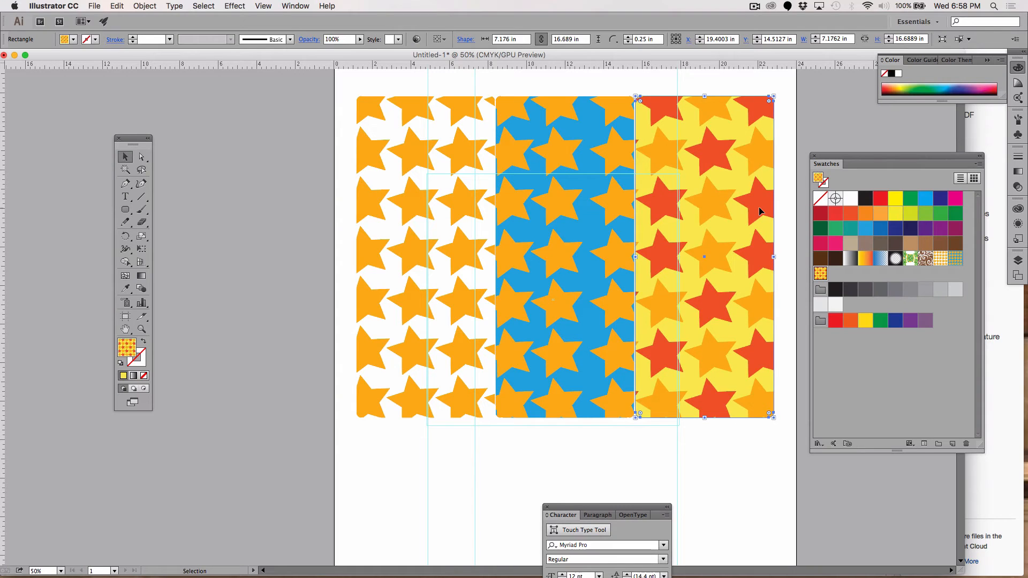
pyautogui.press('Left')
pyautogui.press('Left')
pyautogui.press('Left')
pyautogui.press('Left')
pyautogui.press('Left')
pyautogui.press('Left')
pyautogui.press('Left')
pyautogui.press('Left')
pyautogui.press('Left')
pyautogui.press('Left')
pyautogui.press('Left')
pyautogui.press('Left')
pyautogui.press('Left')
pyautogui.press('Left')
pyautogui.press('Left')
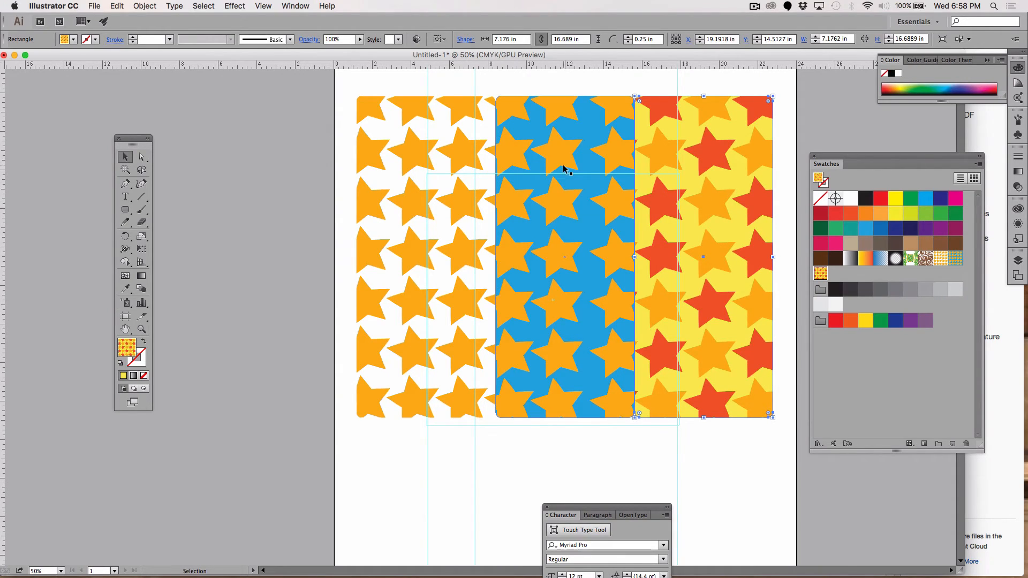
# - Try enlarging all three patterned rectangles from their upper-right corner to about 34.13 by 26.37 in, then undo the scaling and deselect
pyautogui.moveTo(303, 266); pyautogui.dragTo(753, 419)
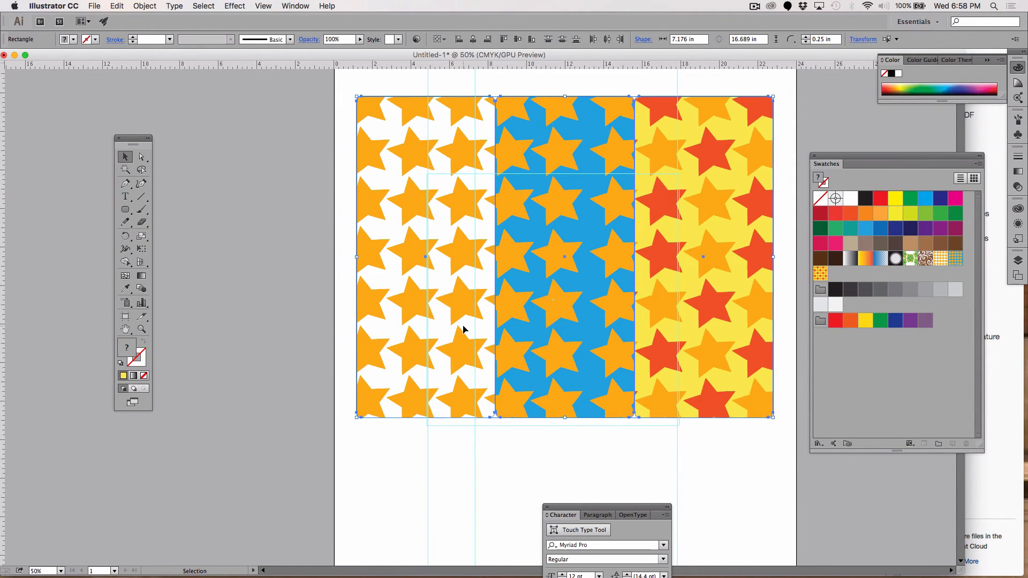
pyautogui.click(141, 236)
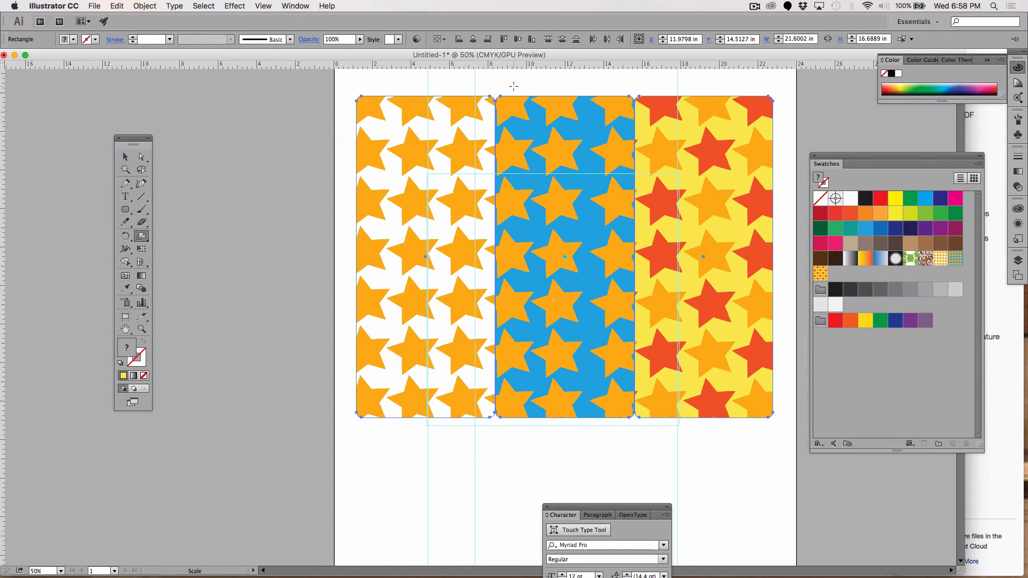
pyautogui.click(773, 99)
pyautogui.moveTo(302, 361); pyautogui.dragTo(230, 414)
pyautogui.moveTo(168, 438); pyautogui.dragTo(138, 442)
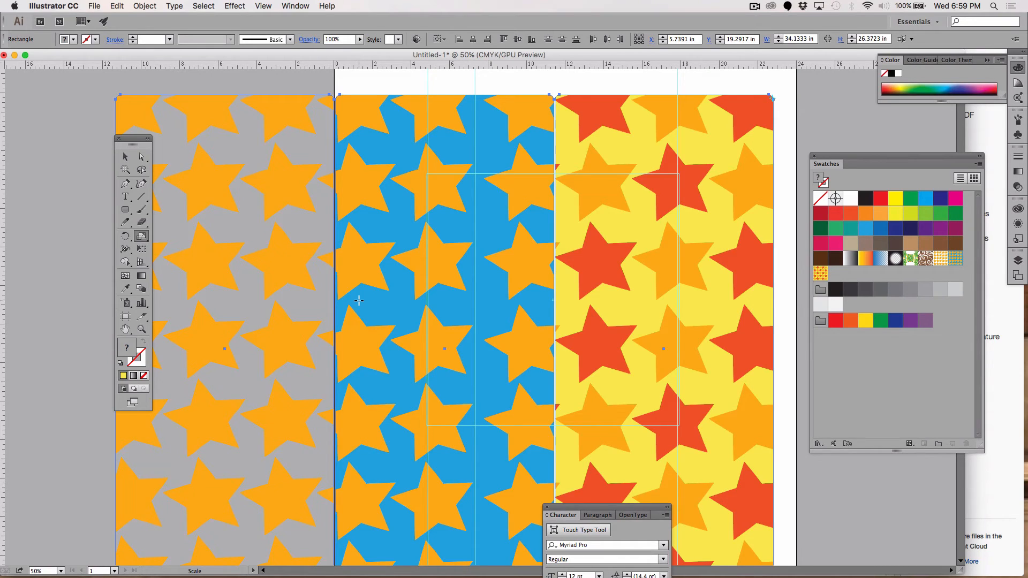
pyautogui.press('super+z')
pyautogui.press('super+z')
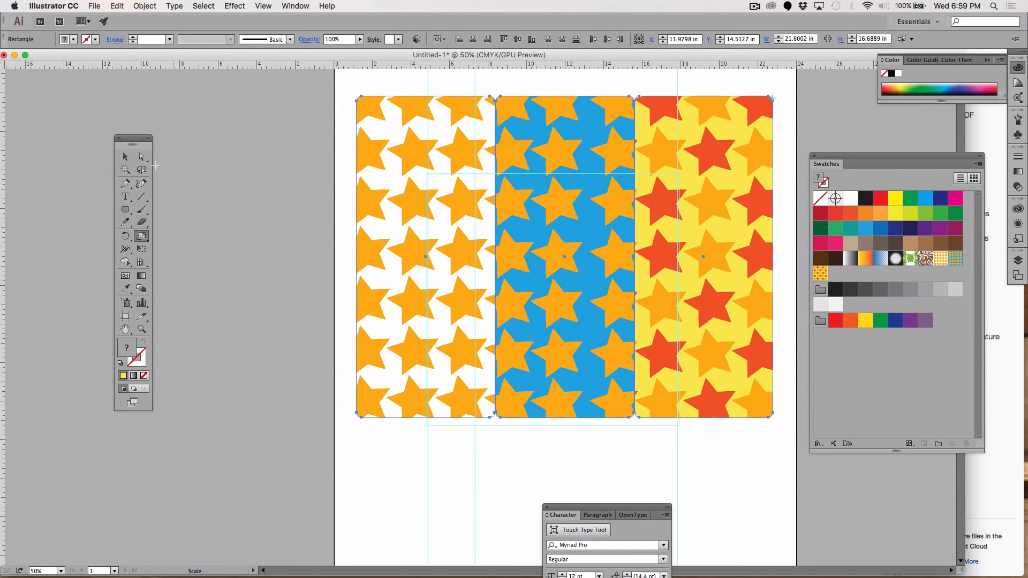
pyautogui.click(125, 158)
pyautogui.click(191, 166)
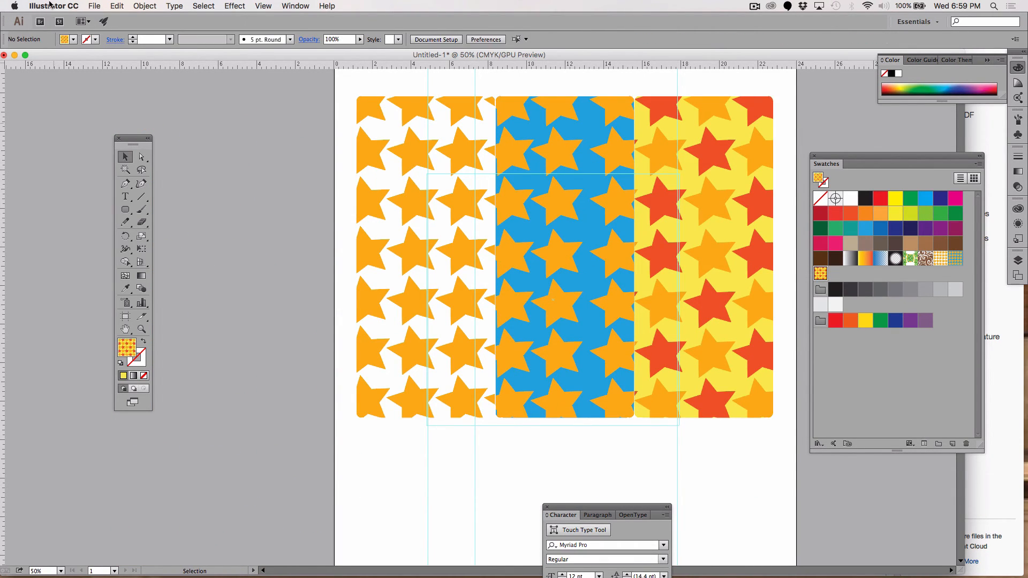
# - Turn off Transform Pattern Tiles in the General preferences and apply the change
pyautogui.click(94, 6)
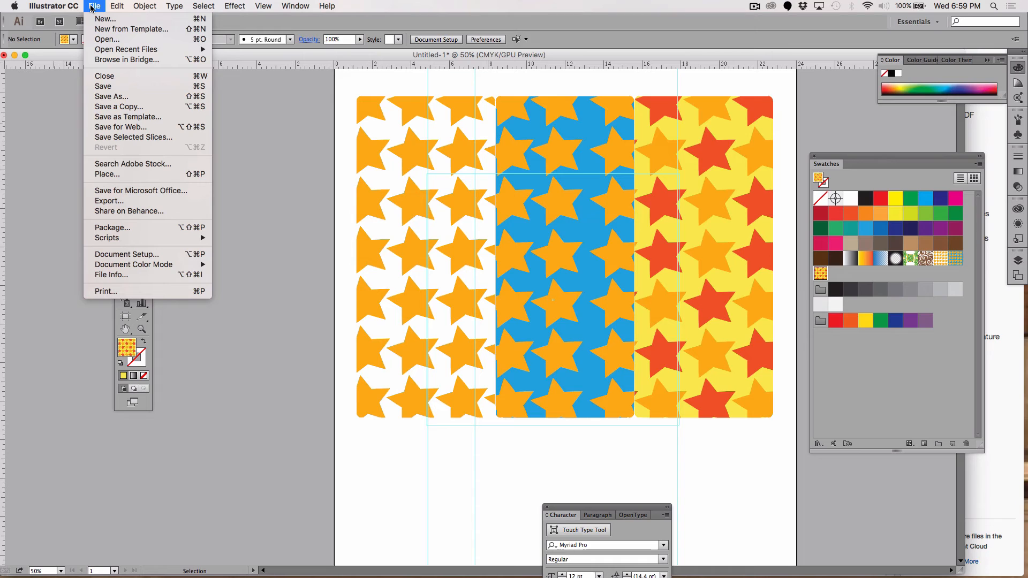
pyautogui.moveTo(70, 6)
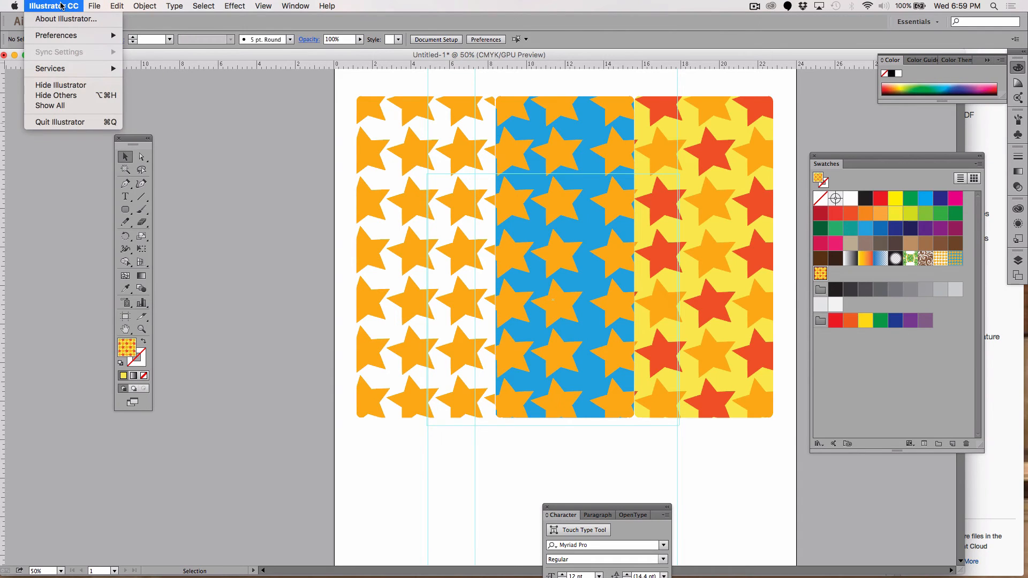
pyautogui.moveTo(72, 36)
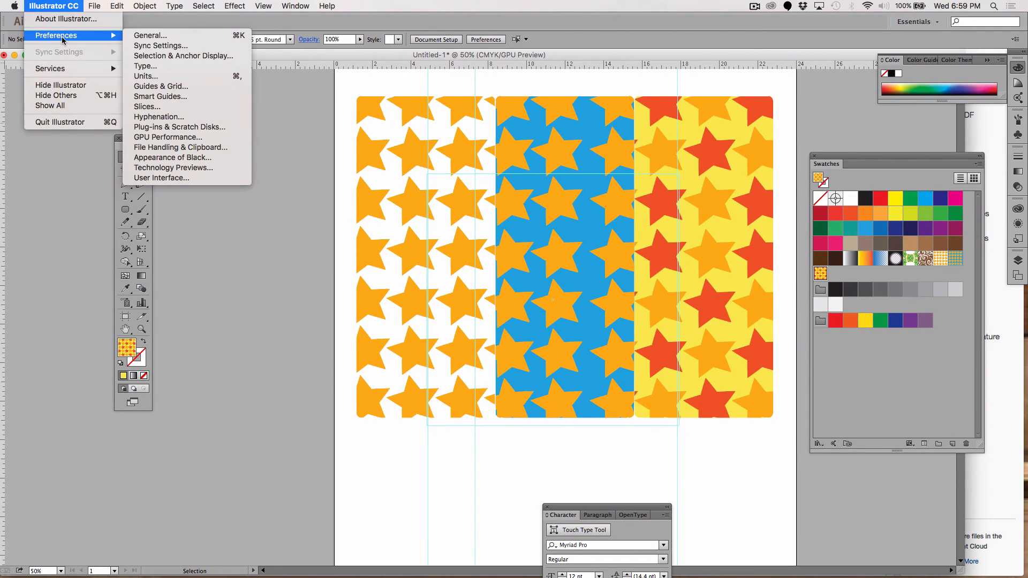
pyautogui.click(198, 36)
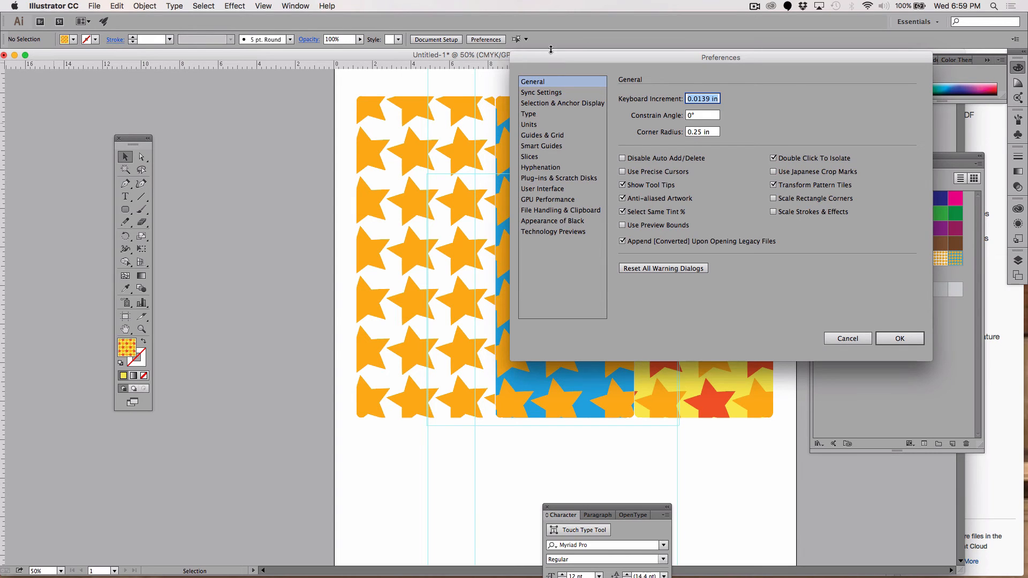
pyautogui.moveTo(545, 62); pyautogui.dragTo(378, 69)
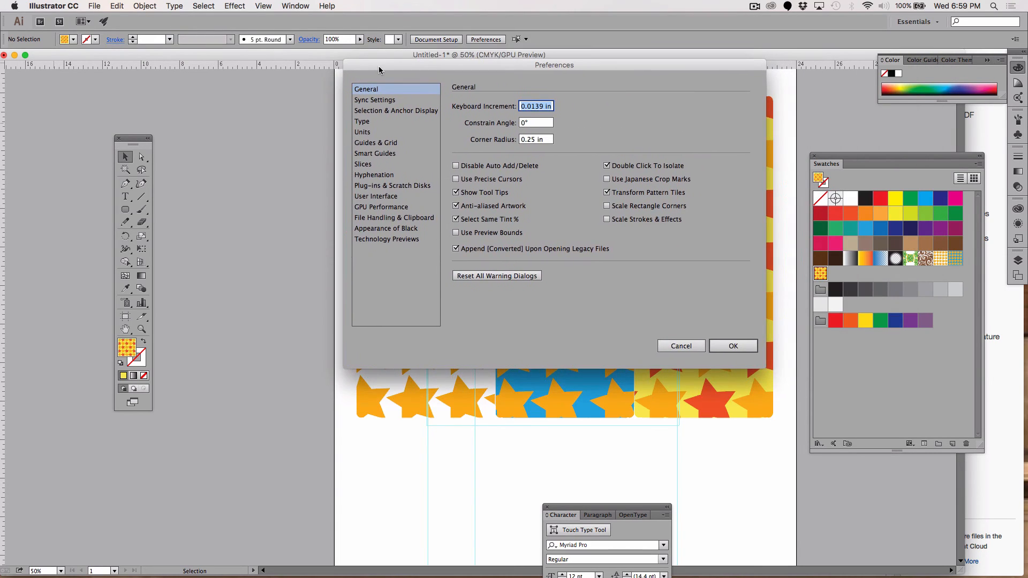
pyautogui.click(607, 195)
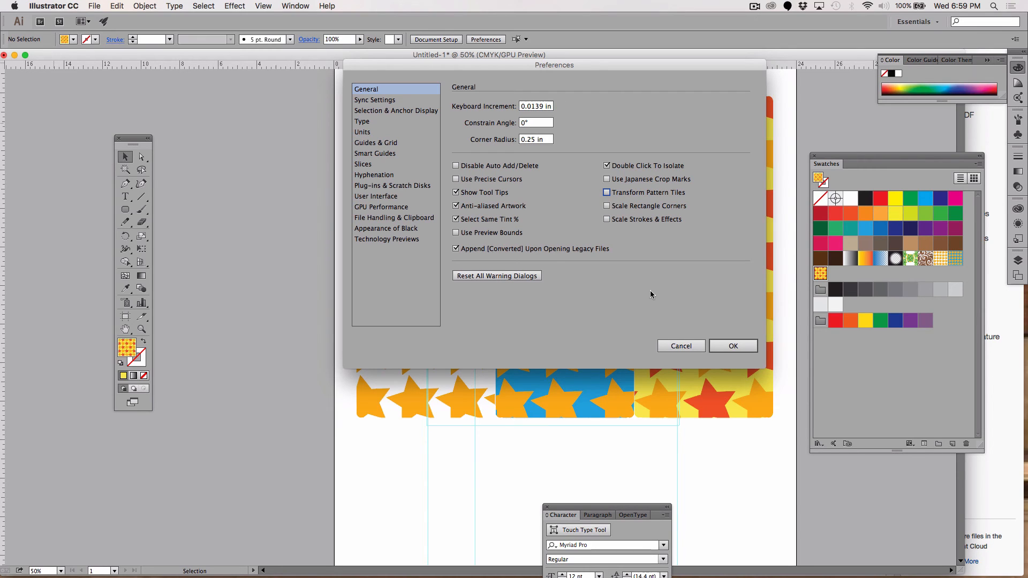
pyautogui.click(735, 350)
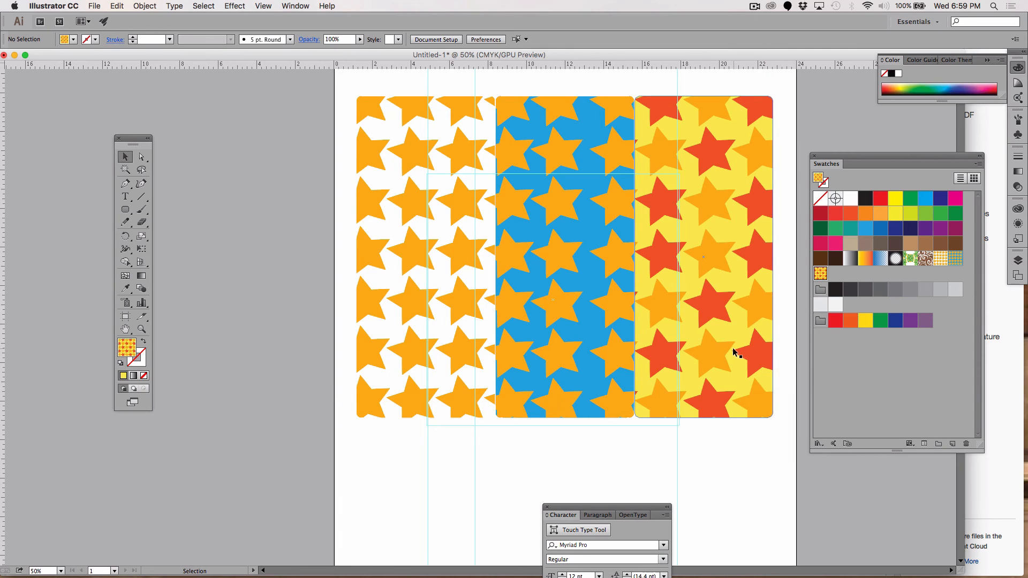
# - Move the three patterned rectangles slightly up and left, and scale them together from their upper-left corner to about 23.66 by 18.28 in
pyautogui.moveTo(345, 105); pyautogui.dragTo(765, 395)
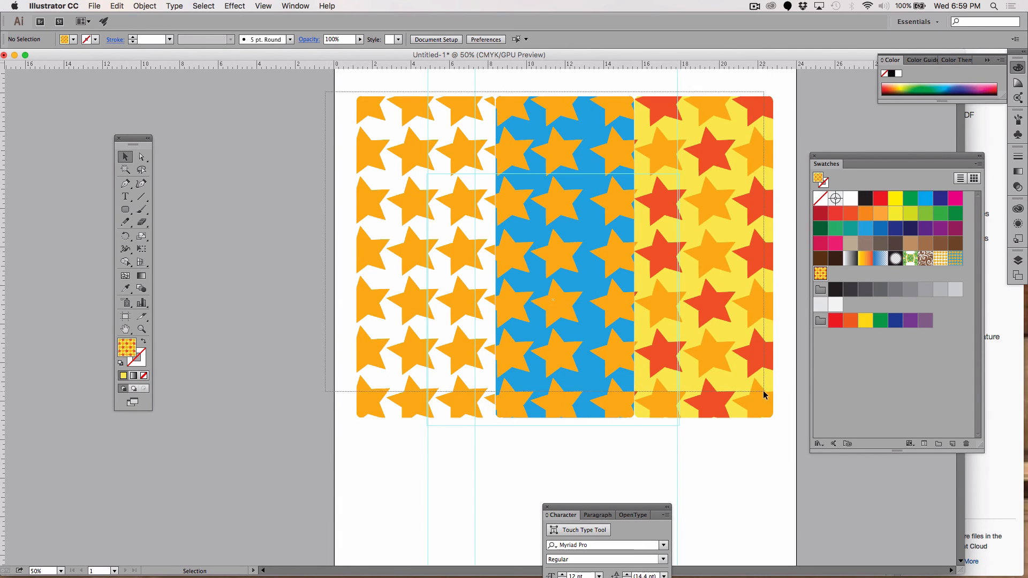
pyautogui.moveTo(736, 363); pyautogui.dragTo(716, 353)
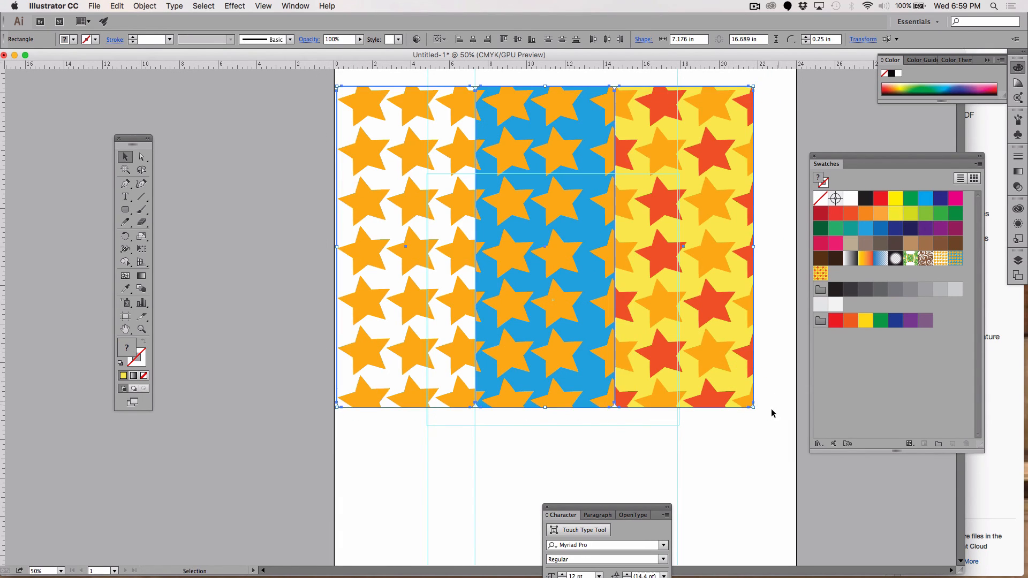
pyautogui.press('s')
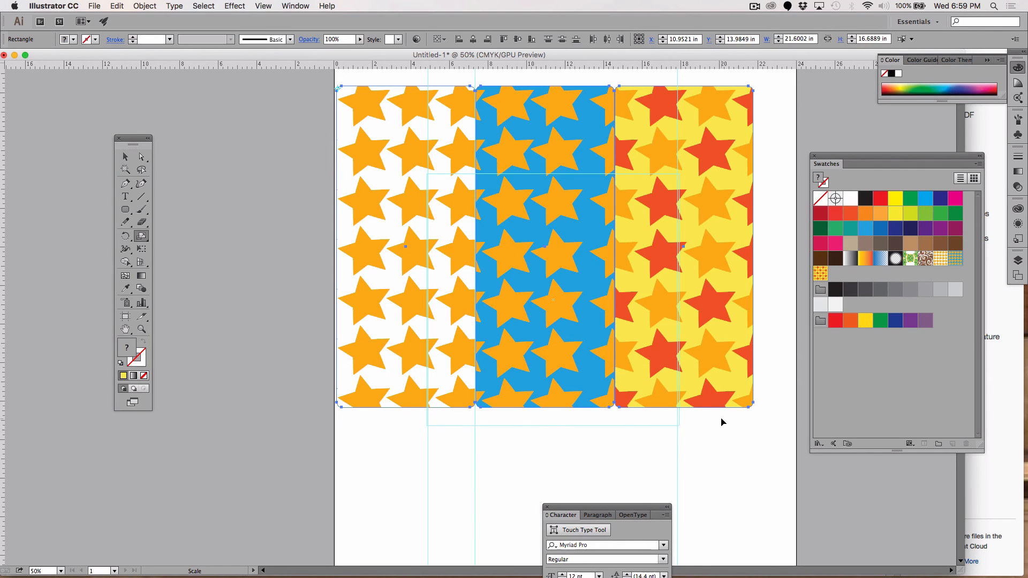
pyautogui.moveTo(722, 423); pyautogui.dragTo(755, 458)
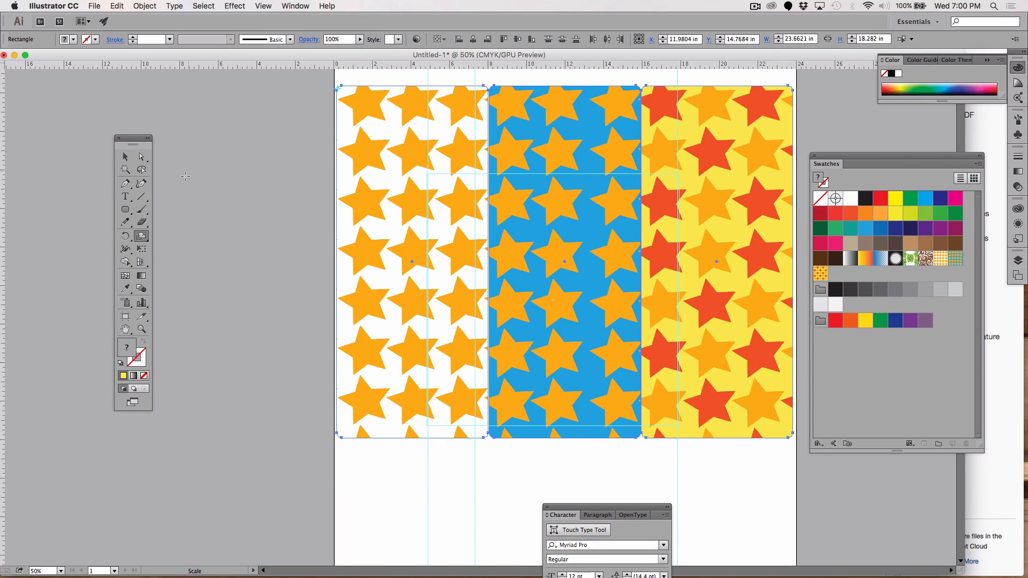
# - Delete all three star-patterned rectangles from the artboard
pyautogui.click(125, 157)
pyautogui.moveTo(224, 169); pyautogui.dragTo(786, 363)
pyautogui.press('Delete')
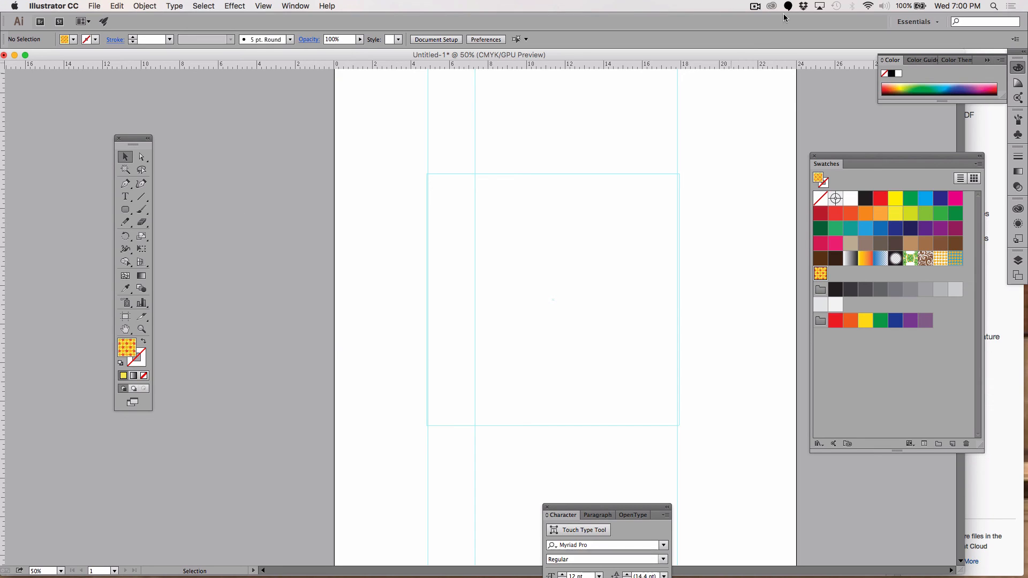
pyautogui.click(755, 7)
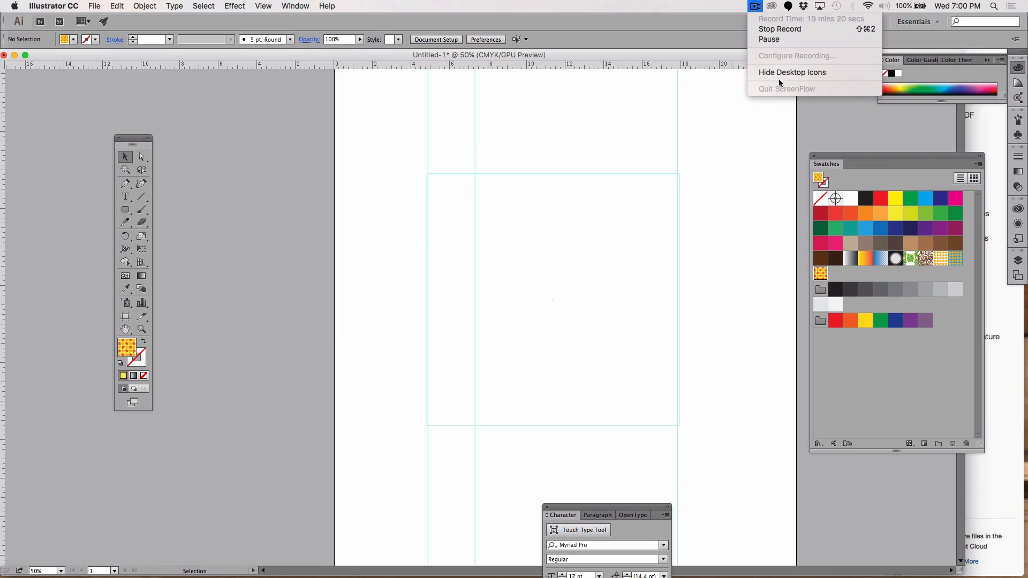